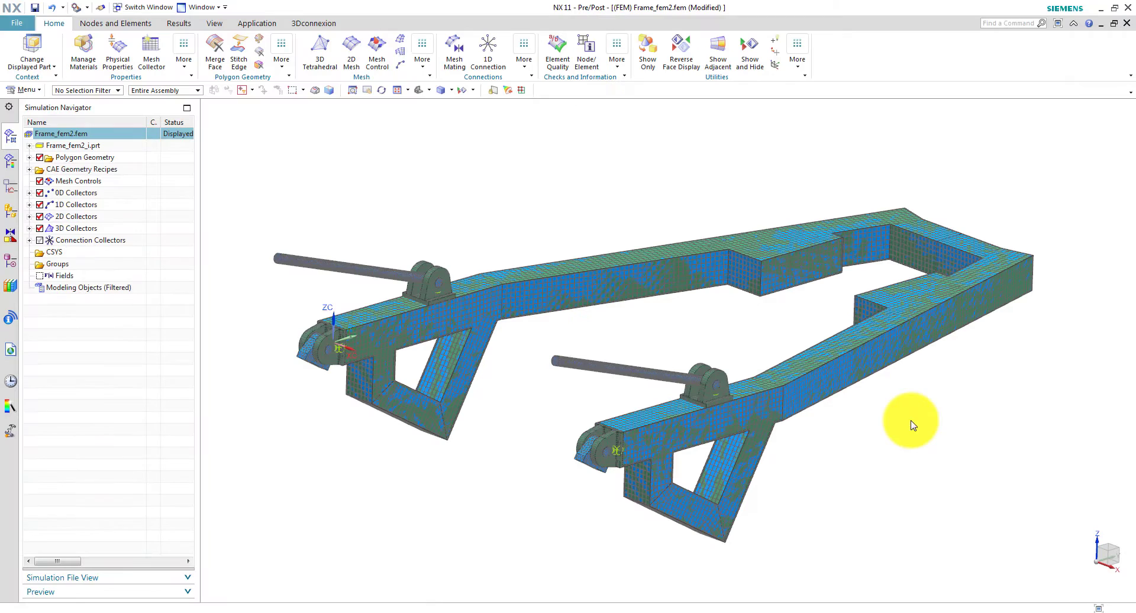
Create Frame_fem2_sim2.sim from Frame_fem2.fem with the NX Nastran template and a SOL 101 Linear Statics solution.
{"action": "right_click", "coordinate": [103, 135]}
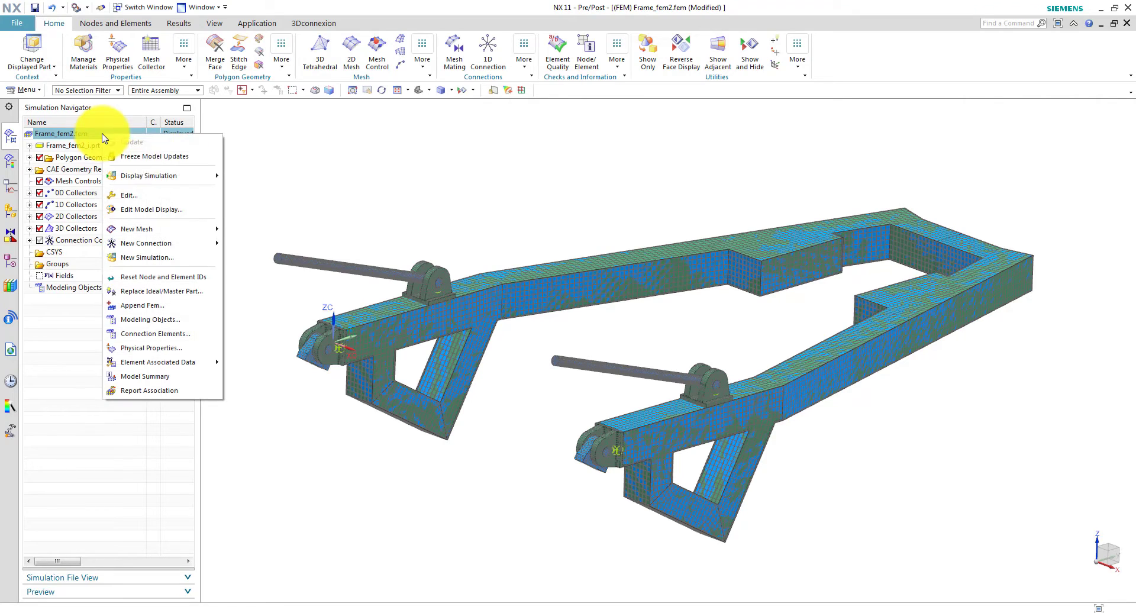
{"action": "left_click", "coordinate": [166, 259]}
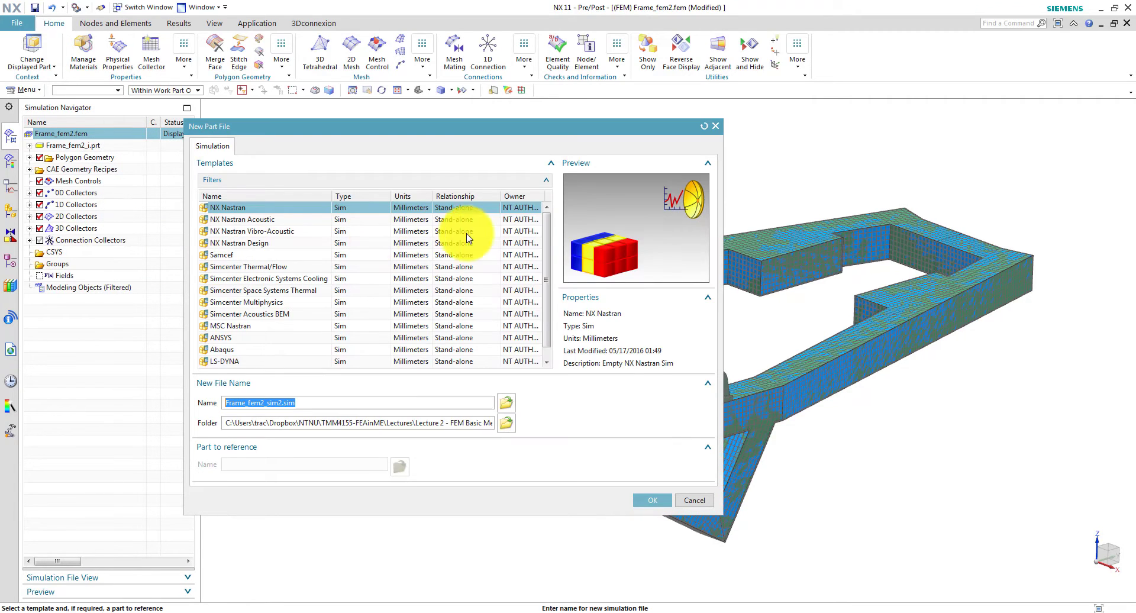
{"action": "left_click", "coordinate": [655, 500]}
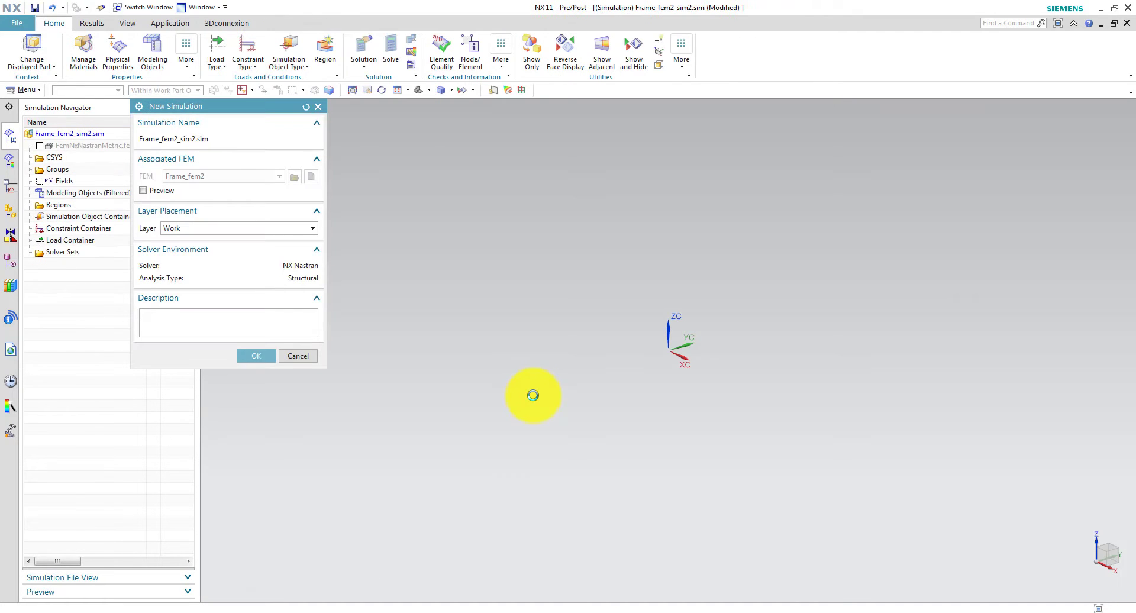
{"action": "left_click", "coordinate": [251, 356]}
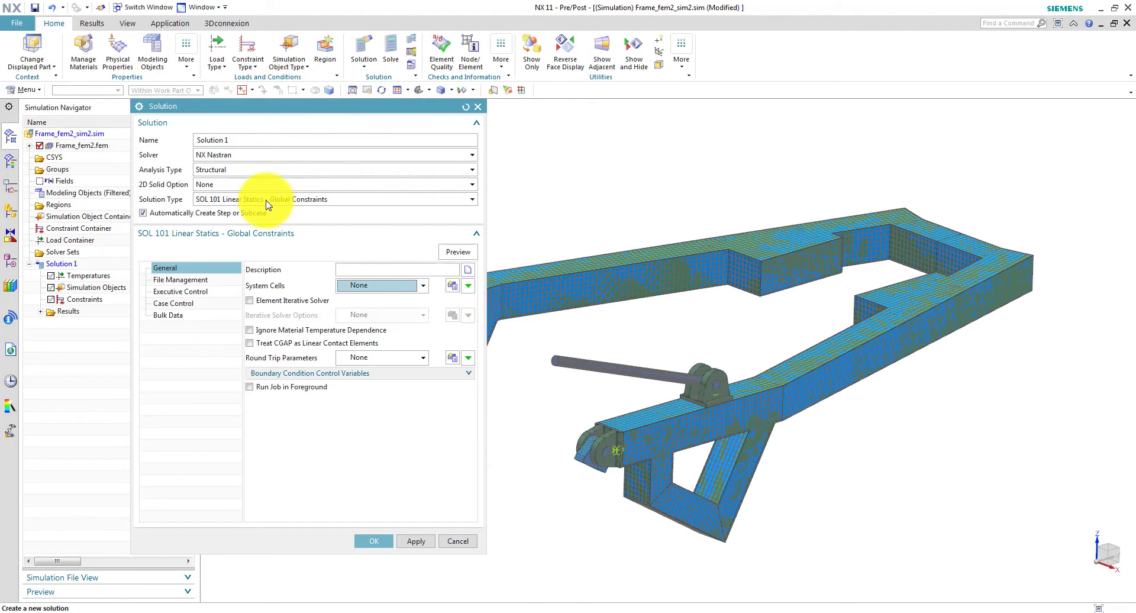
{"action": "left_click", "coordinate": [374, 542]}
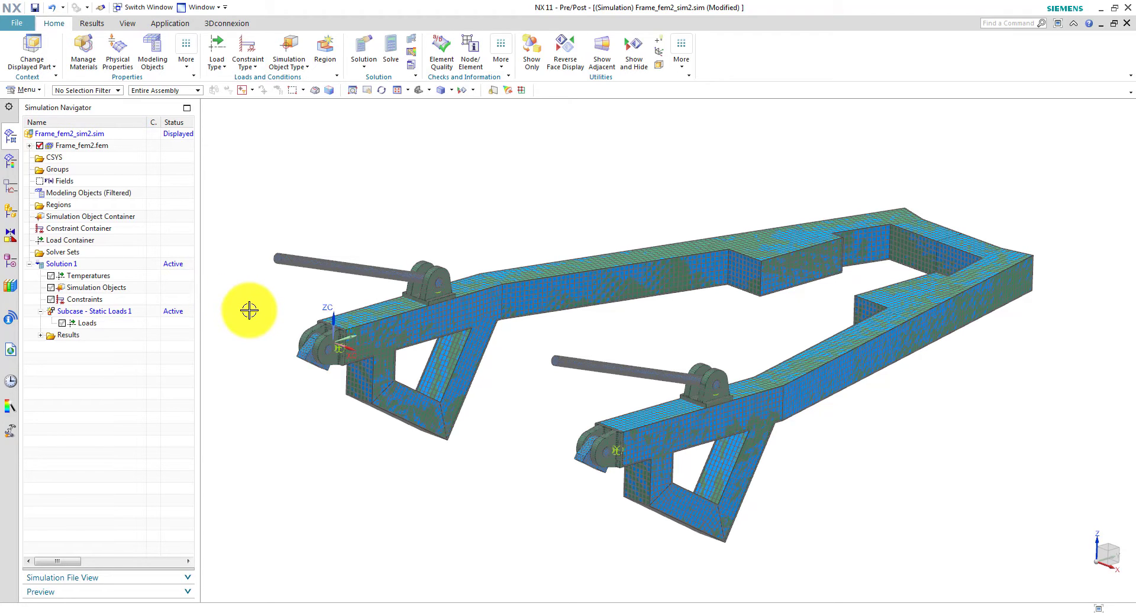
Hide the frame's mesh by unchecking 2D Collectors under Frame_fem2.fem.
{"action": "left_click", "coordinate": [29, 146]}
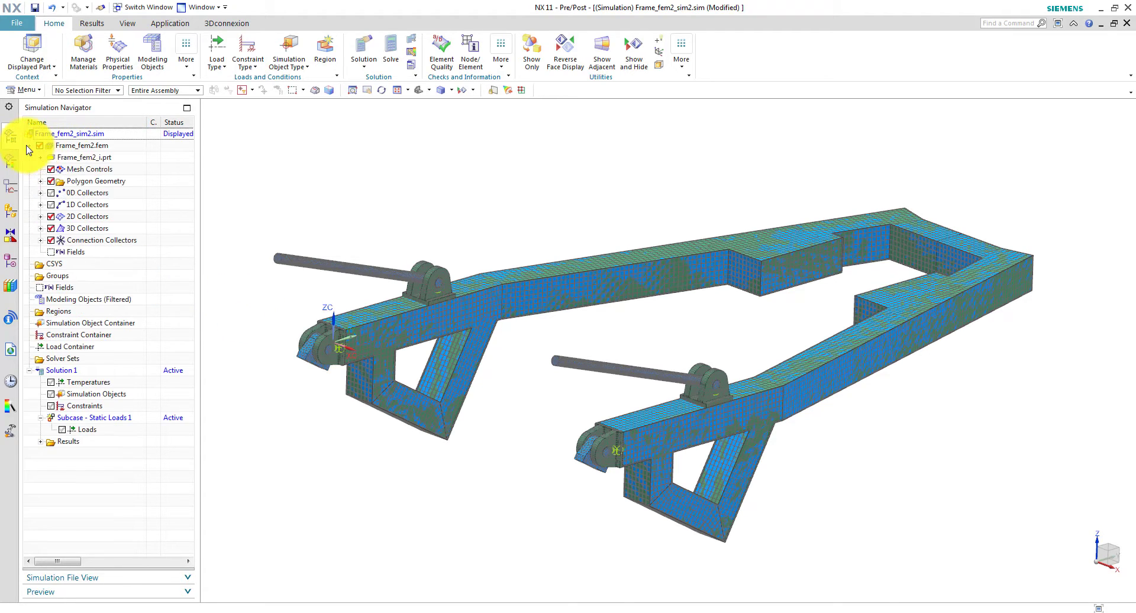
{"action": "left_click", "coordinate": [51, 216]}
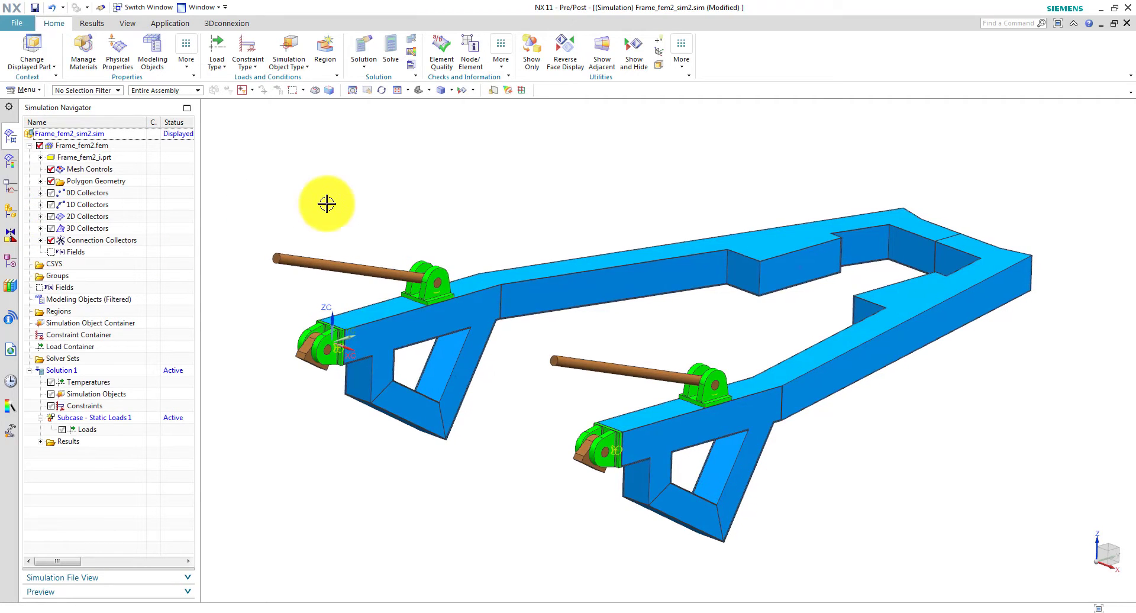
{"action": "scroll", "coordinate": [435, 320], "scroll_direction": "up", "scroll_amount": 5}
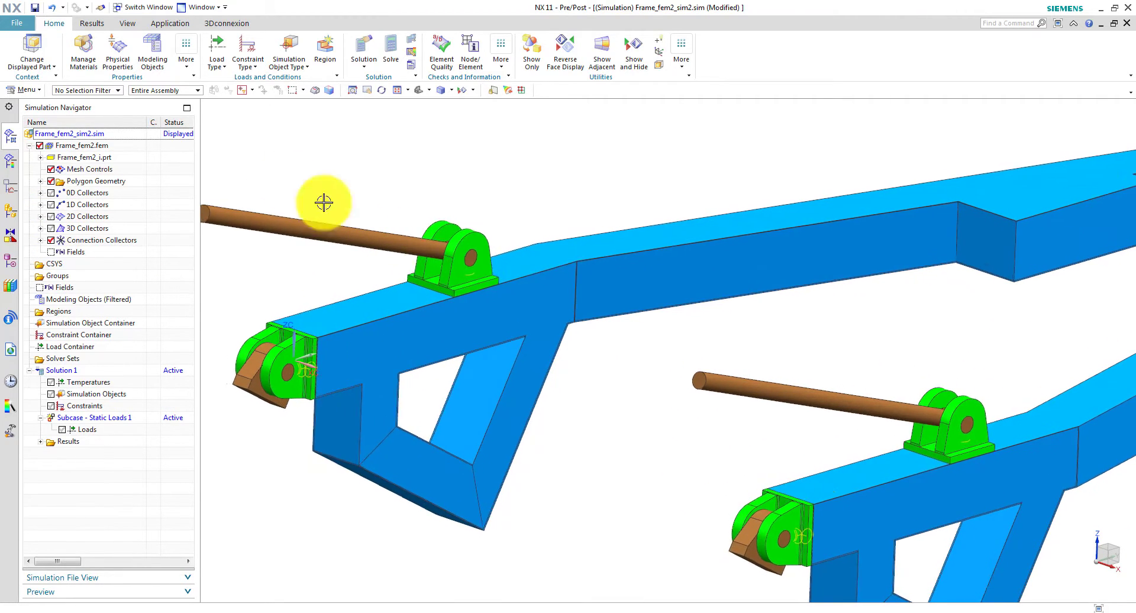
Hide the frame's polygon body using the Polygon Body selection filter.
{"action": "left_click", "coordinate": [105, 91]}
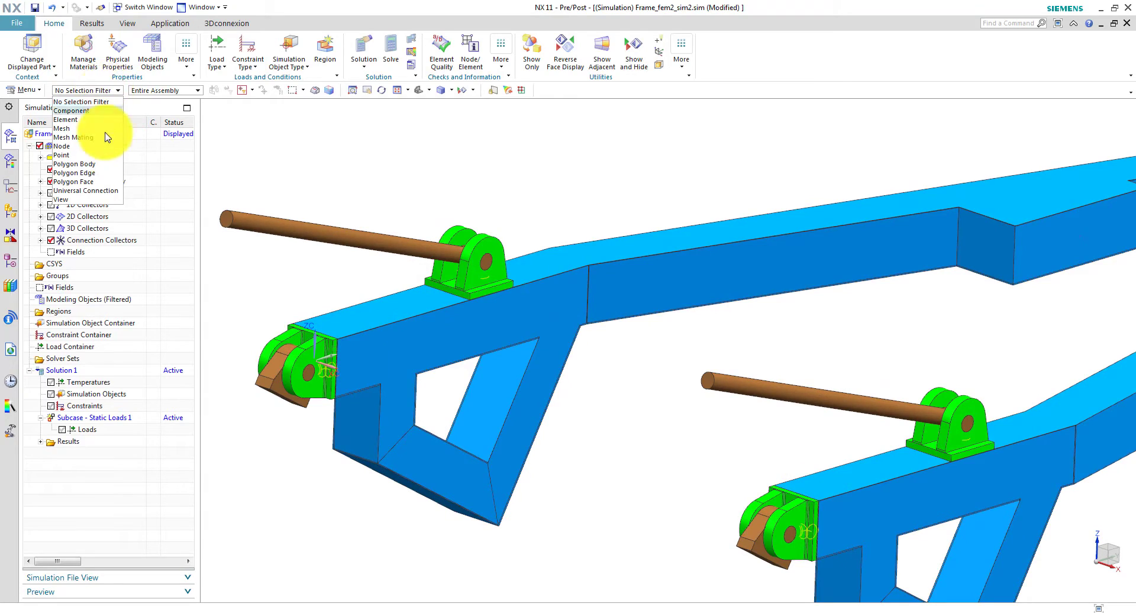
{"action": "left_click", "coordinate": [93, 166]}
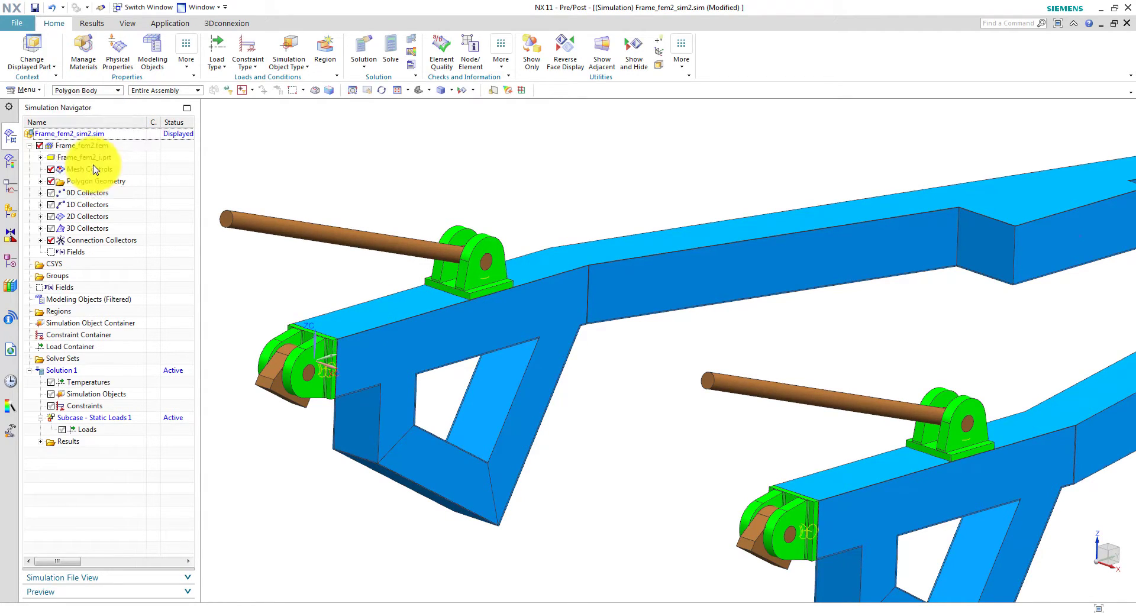
{"action": "left_click", "coordinate": [621, 263]}
{"action": "scroll", "coordinate": [847, 415], "scroll_direction": "down", "scroll_amount": 3}
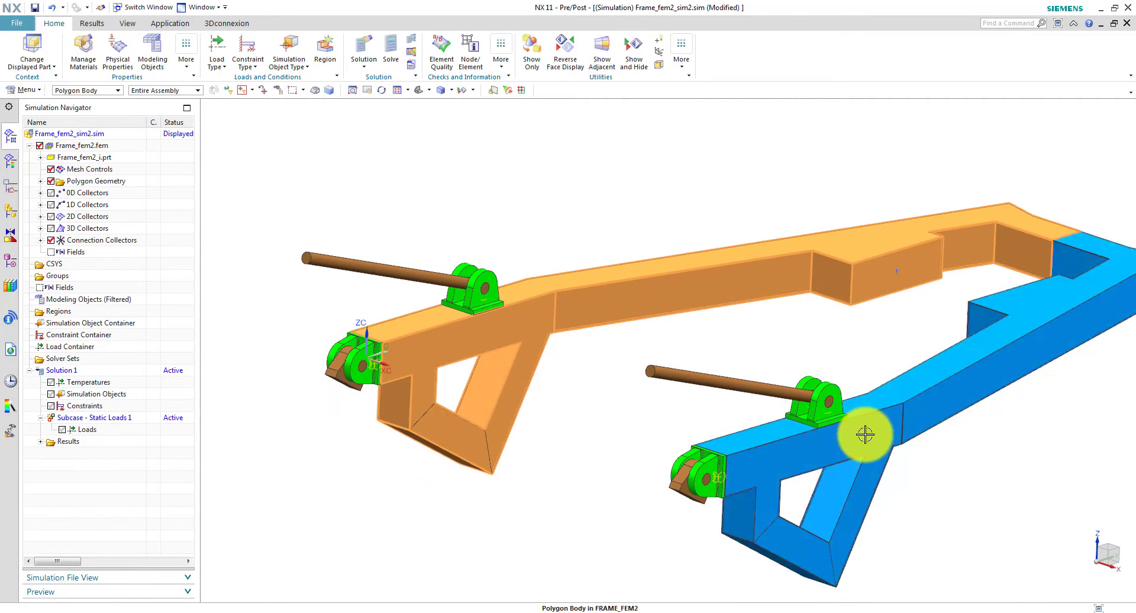
{"action": "right_click", "coordinate": [738, 271]}
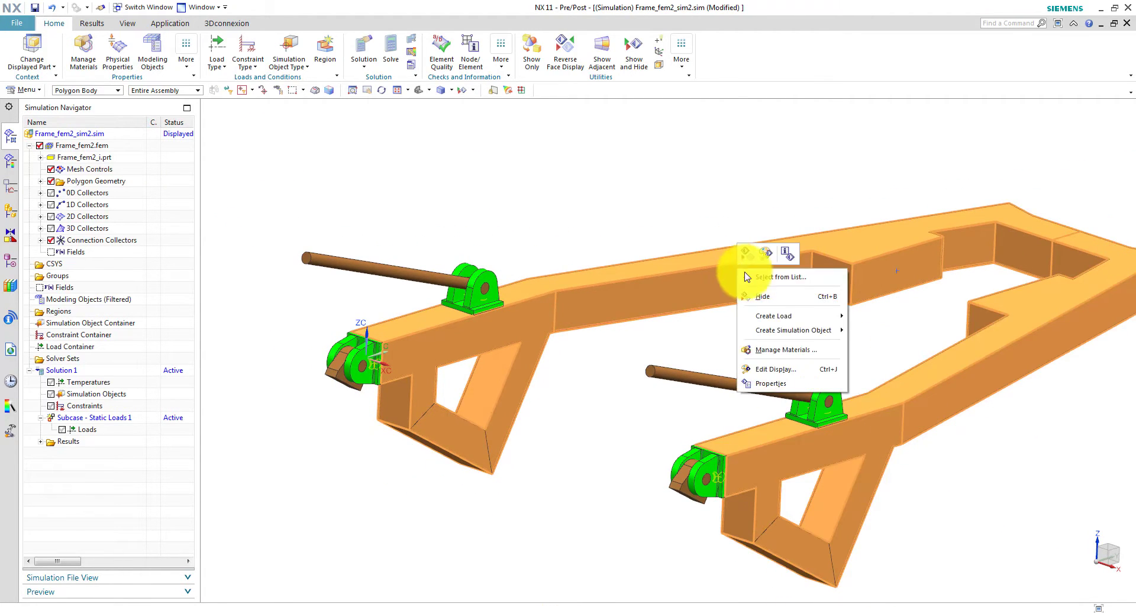
{"action": "left_click", "coordinate": [769, 304]}
{"action": "left_click", "coordinate": [208, 164]}
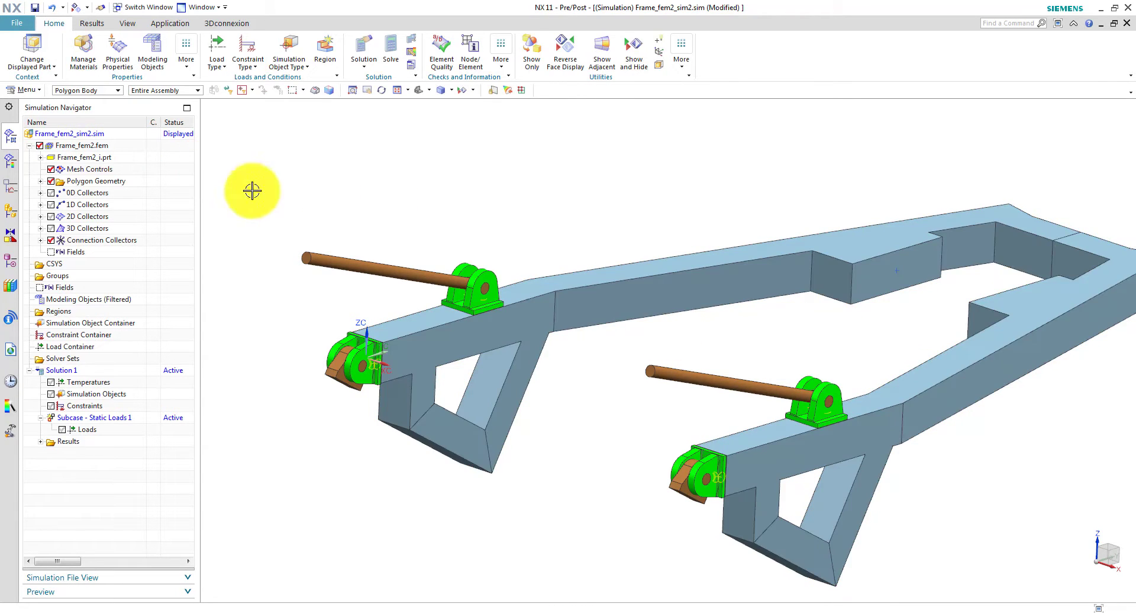
{"action": "middle_click_drag", "start_coordinate": [367, 355], "coordinate": [408, 373]}
{"action": "scroll", "coordinate": [414, 372], "scroll_direction": "up", "scroll_amount": 2}
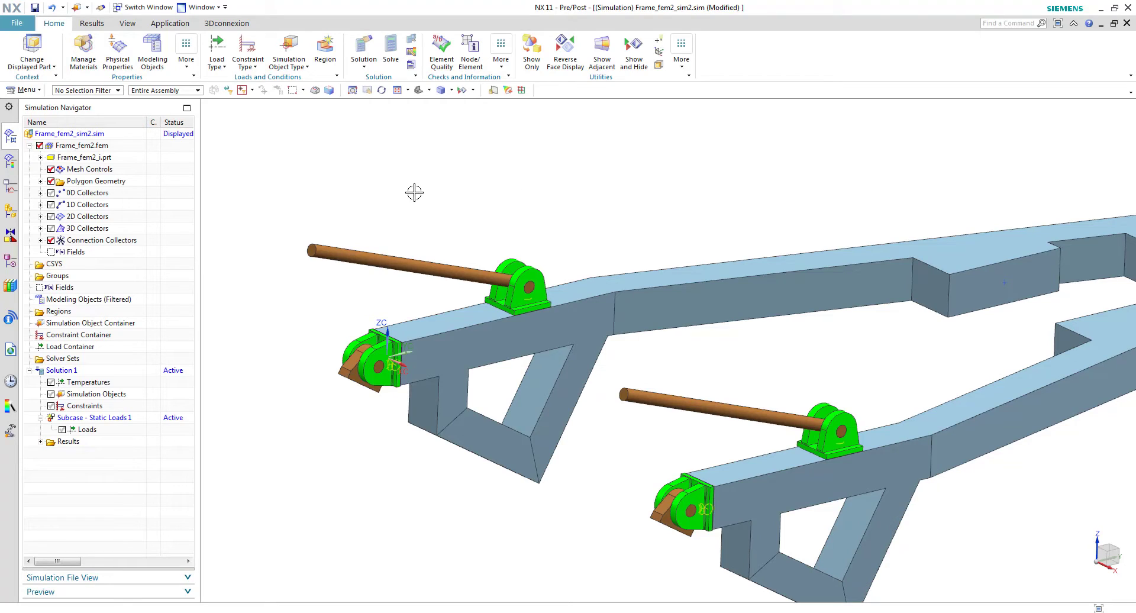
Start a surface-to-surface gluing and pick beam and bracket faces for automatic face pairing.
{"action": "left_click", "coordinate": [305, 71]}
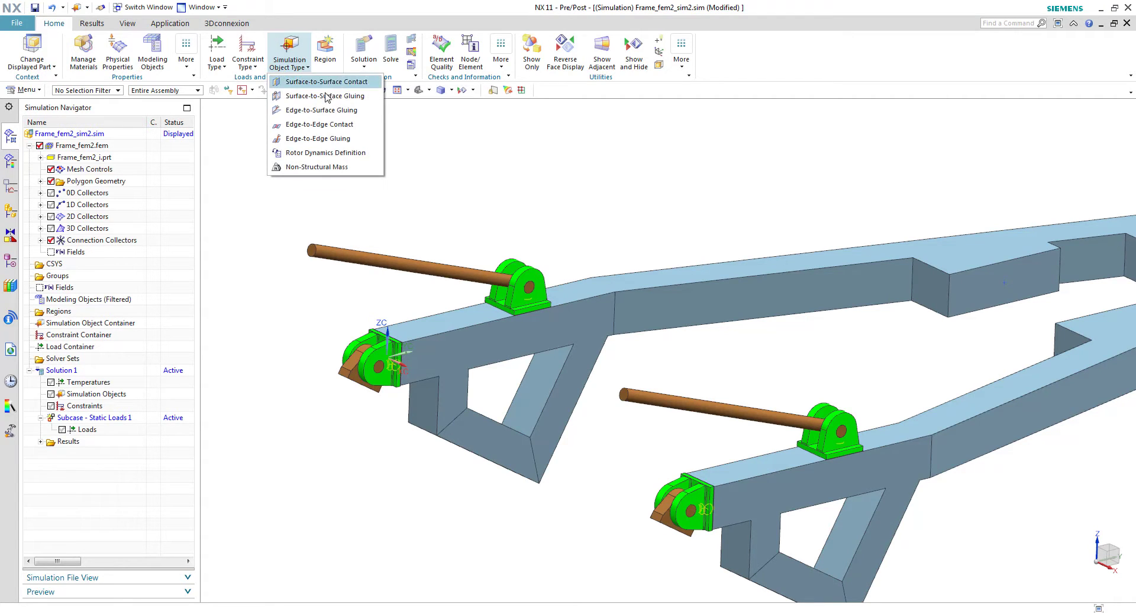
{"action": "left_click", "coordinate": [323, 99]}
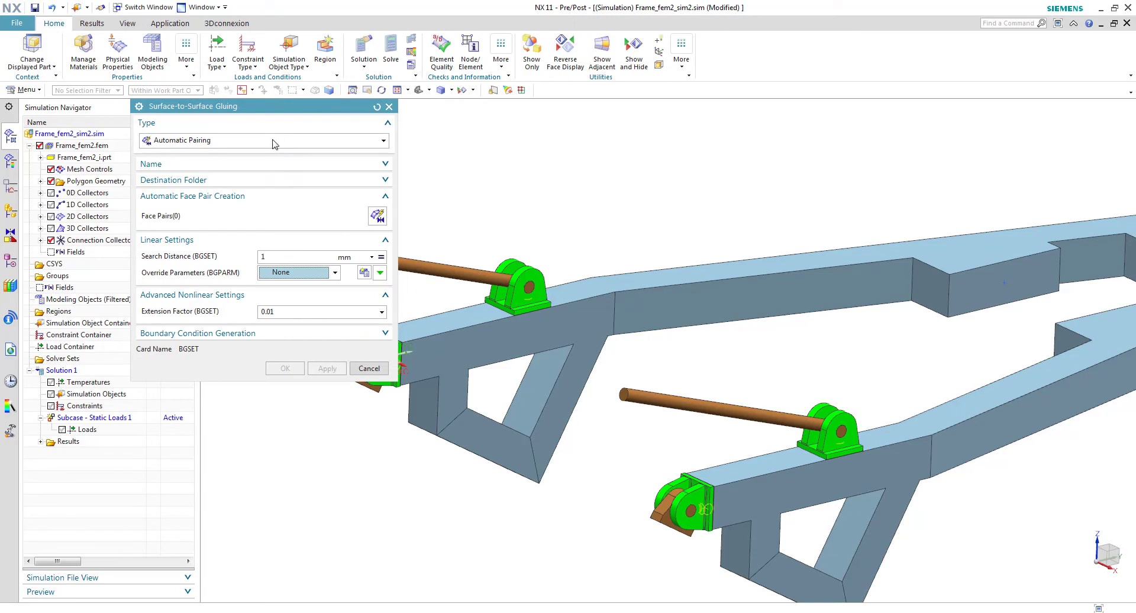
{"action": "left_click", "coordinate": [379, 217]}
{"action": "scroll", "coordinate": [601, 247], "scroll_direction": "up", "scroll_amount": 4}
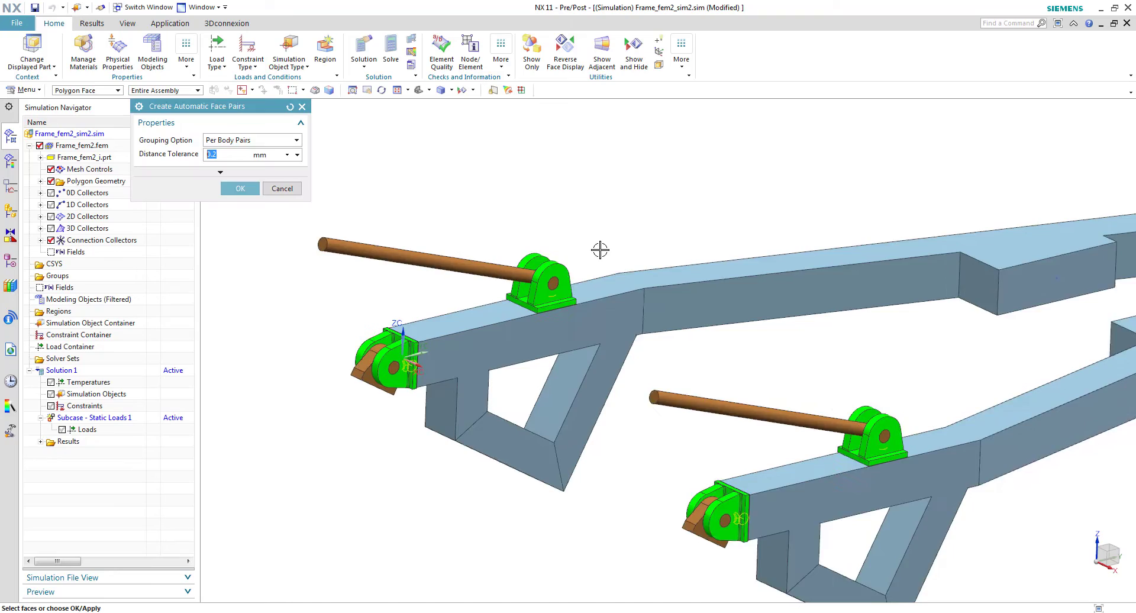
{"action": "left_click", "coordinate": [486, 276]}
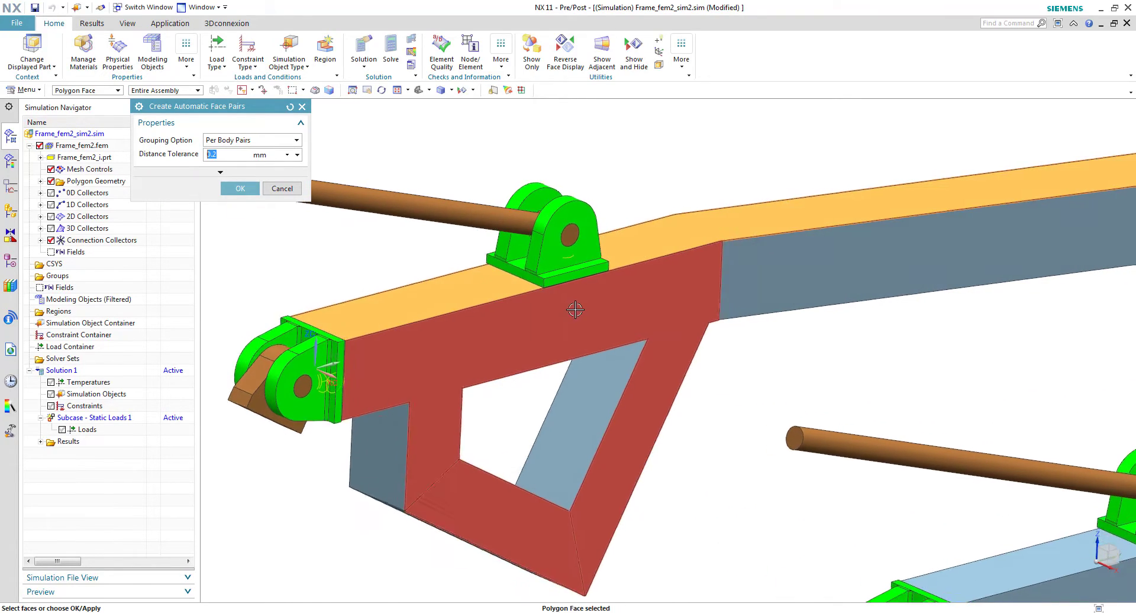
{"action": "scroll", "coordinate": [574, 310], "scroll_direction": "up", "scroll_amount": 6}
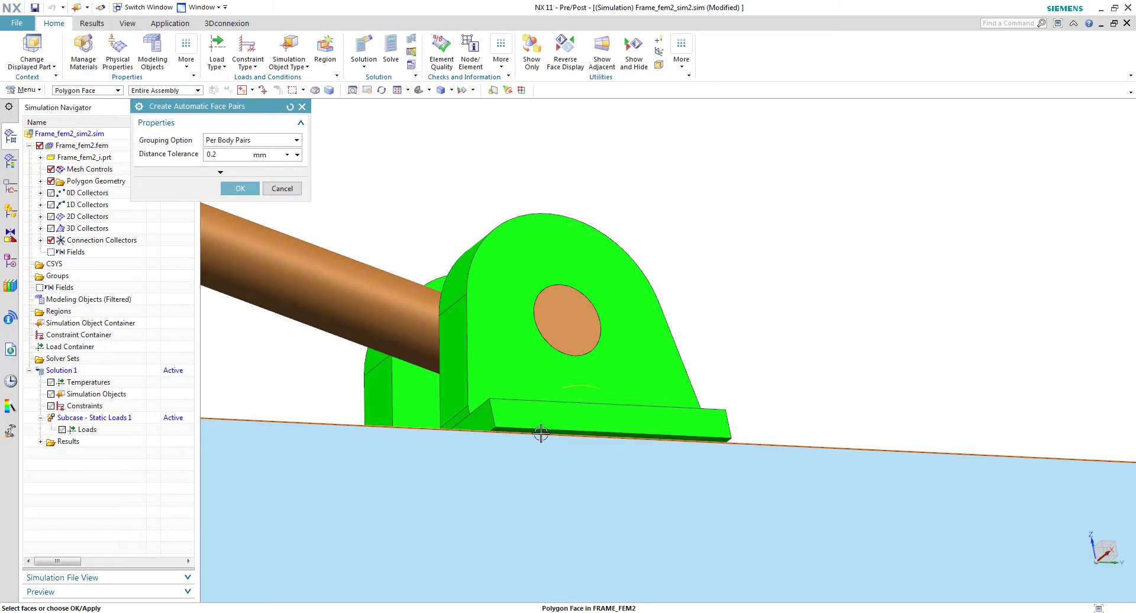
{"action": "left_click", "coordinate": [602, 452]}
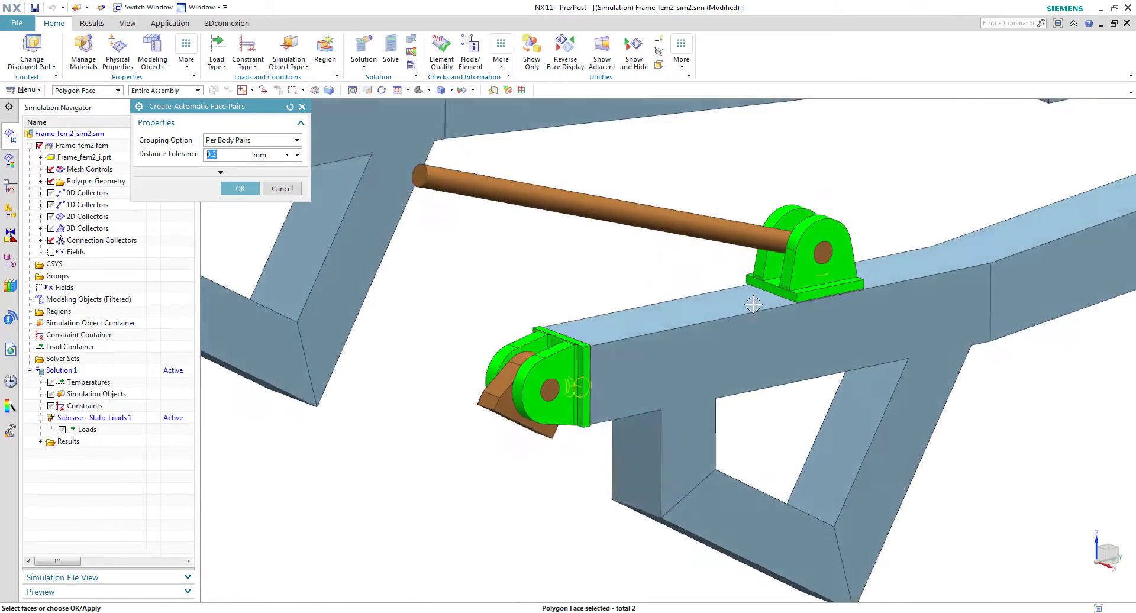
{"action": "left_click", "coordinate": [753, 304]}
{"action": "middle_click_drag", "start_coordinate": [753, 304], "coordinate": [759, 361]}
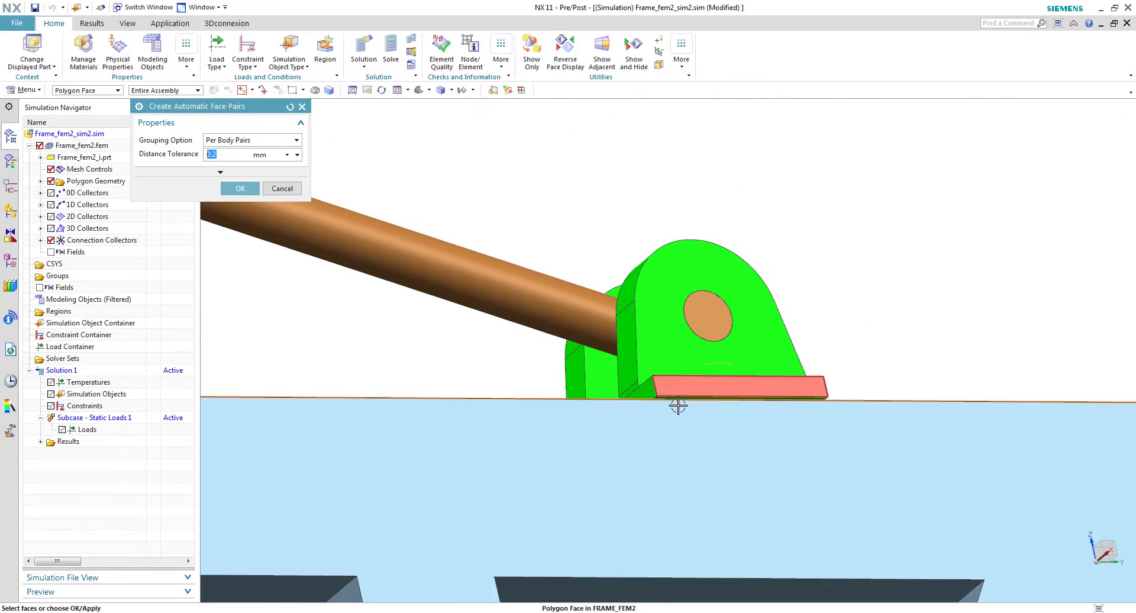
{"action": "left_click", "coordinate": [679, 397]}
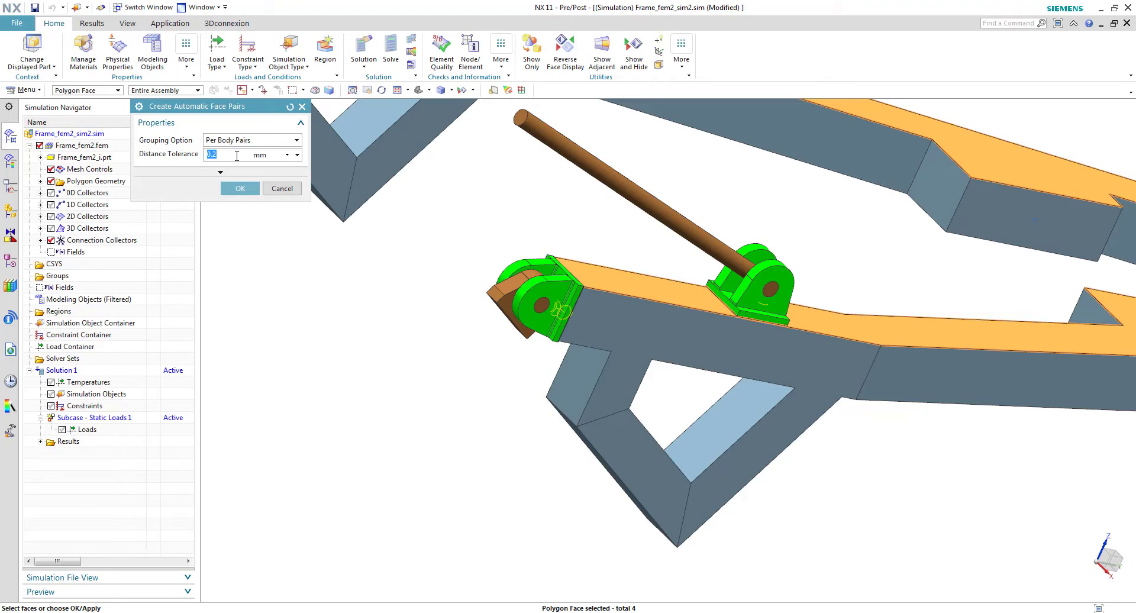
Pair the faces with a 10 mm search distance and apply the surface-to-surface gluing.
{"action": "type", "text": "10"}
{"action": "key", "text": "Return"}
{"action": "left_click", "coordinate": [239, 187]}
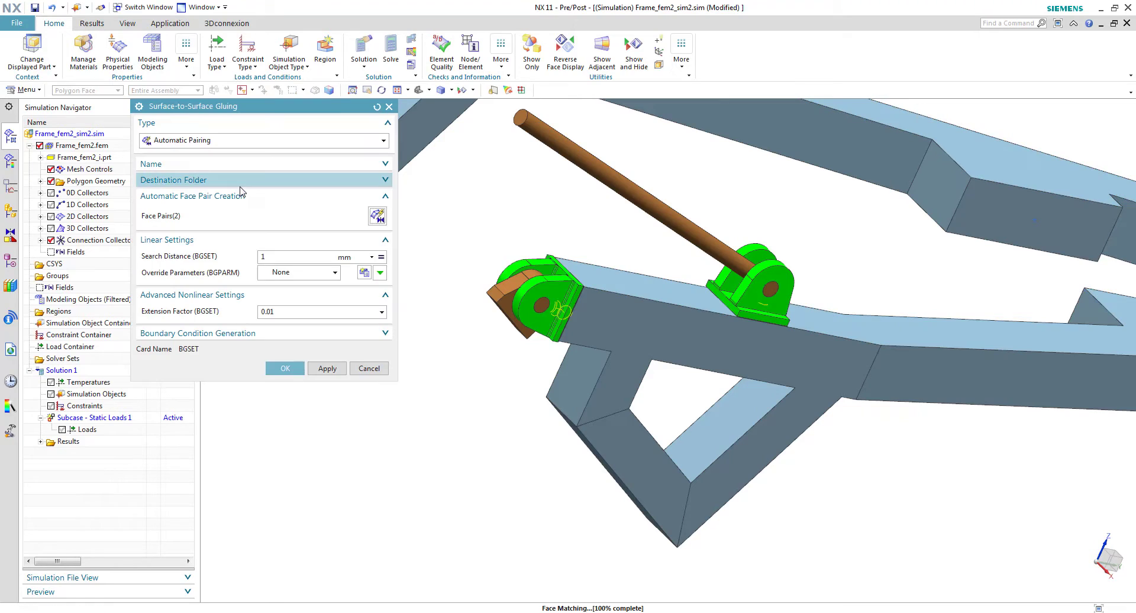
{"action": "left_click", "coordinate": [276, 256]}
{"action": "type", "text": "0"}
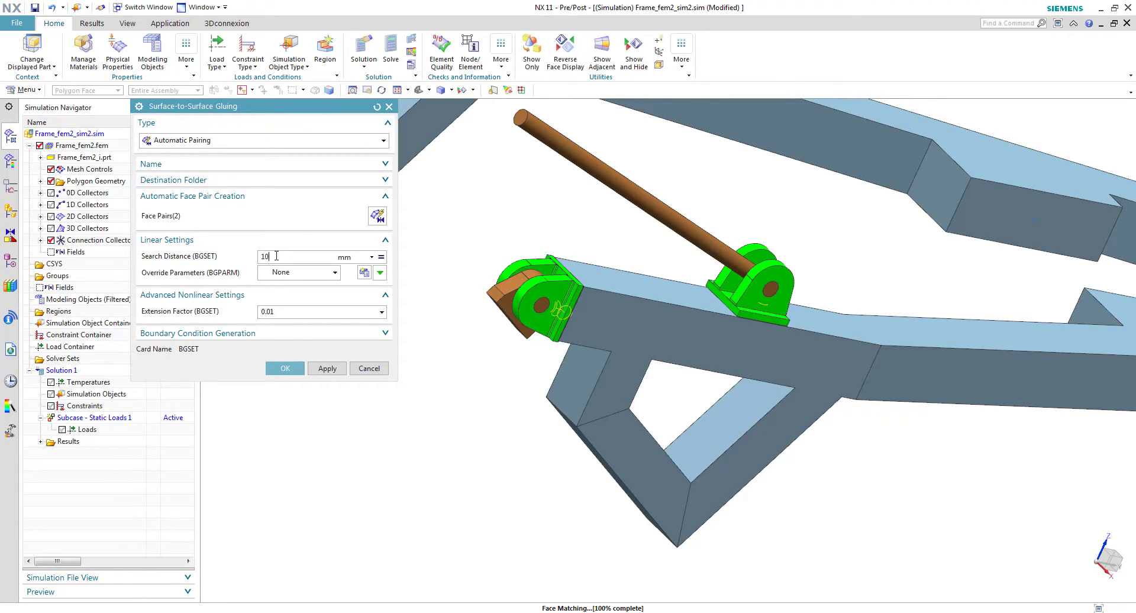
{"action": "double_click", "coordinate": [277, 256]}
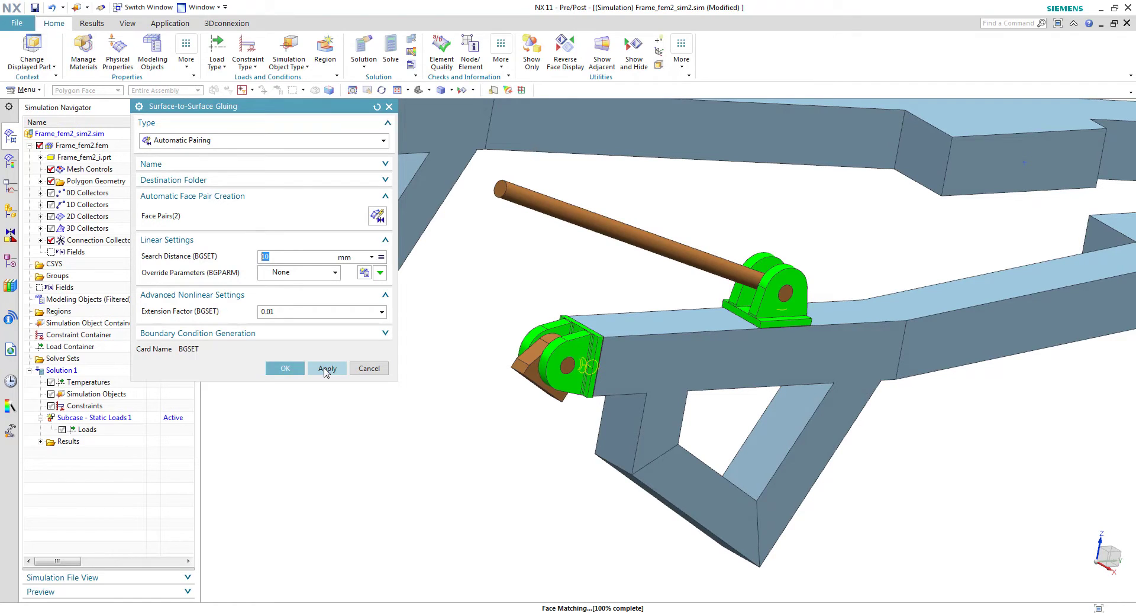
{"action": "left_click", "coordinate": [325, 370]}
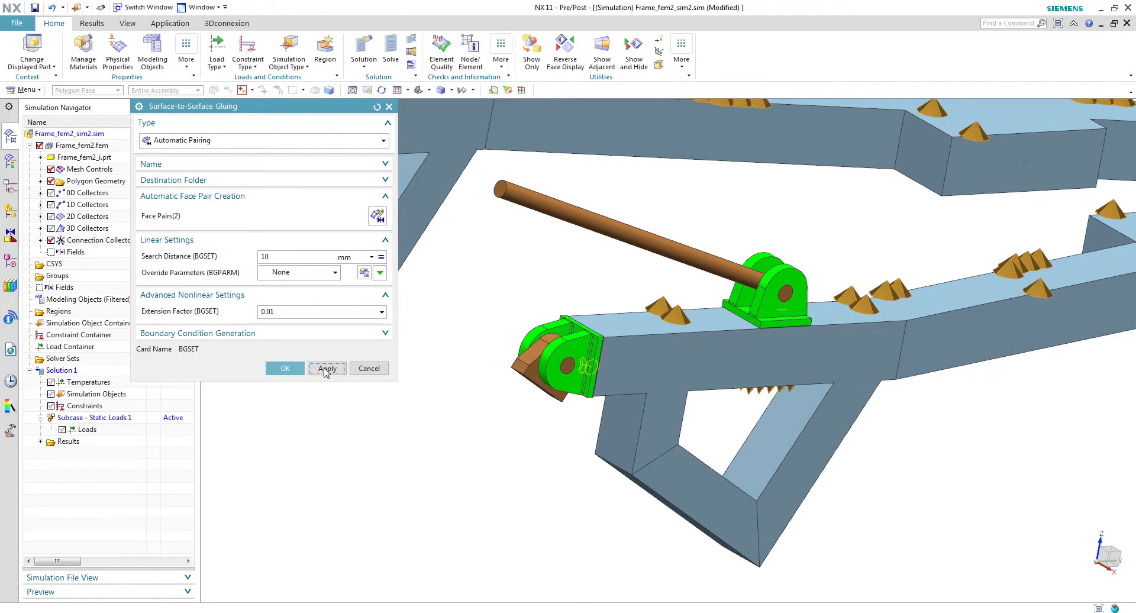
{"action": "left_click", "coordinate": [367, 369]}
Fit the frame in view and zoom in on the front bracket-to-beam joint.
{"action": "key", "text": "ctrl+f"}
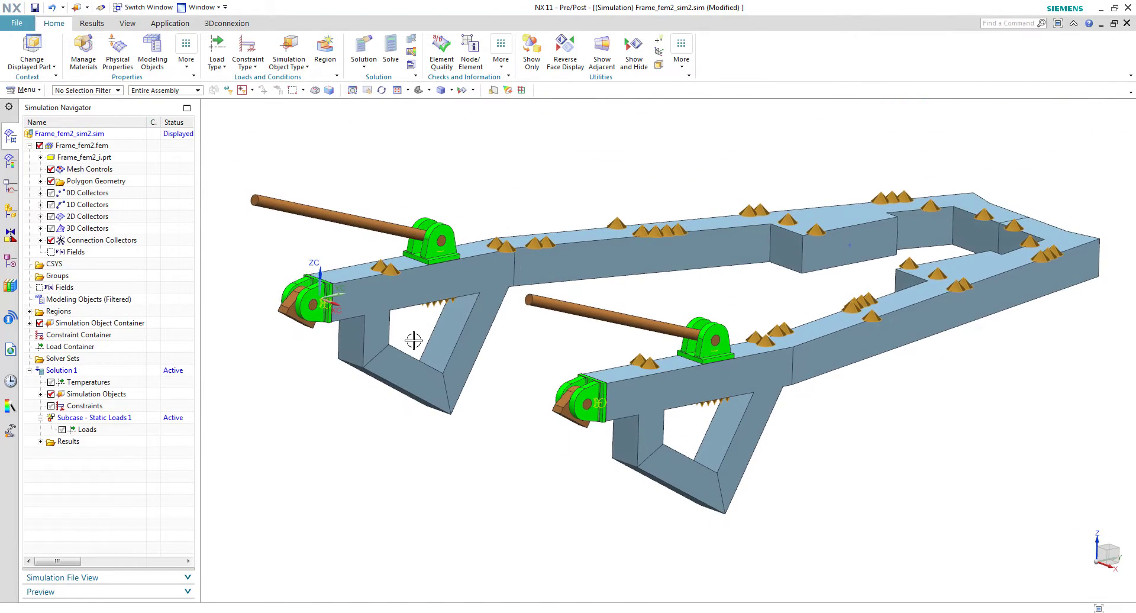
{"action": "scroll", "coordinate": [414, 340], "scroll_direction": "up", "scroll_amount": 1}
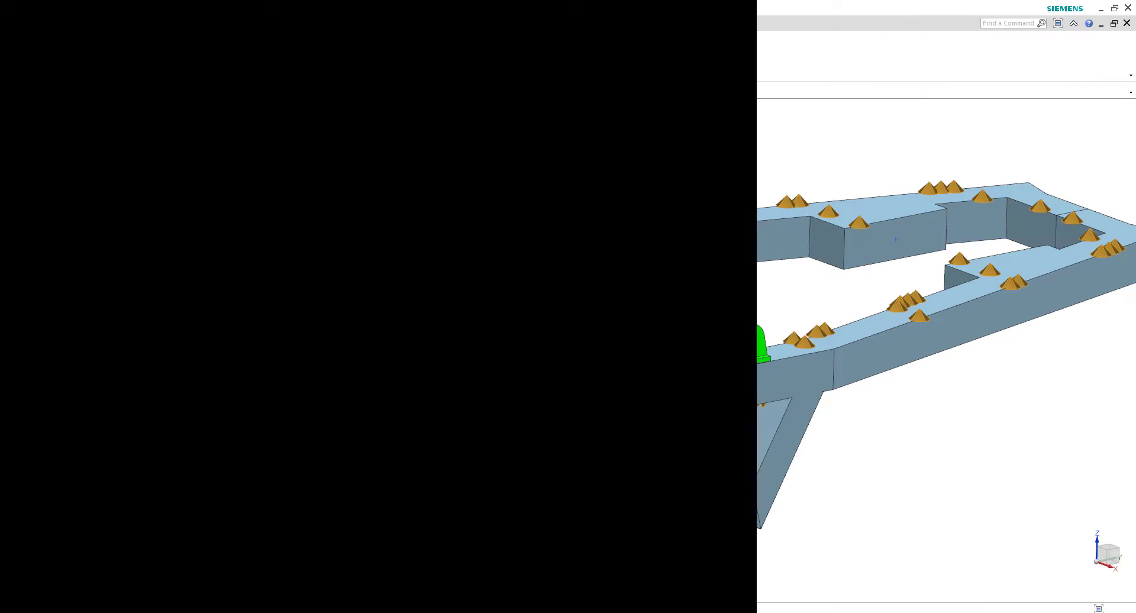
{"action": "left_click", "coordinate": [537, 402]}
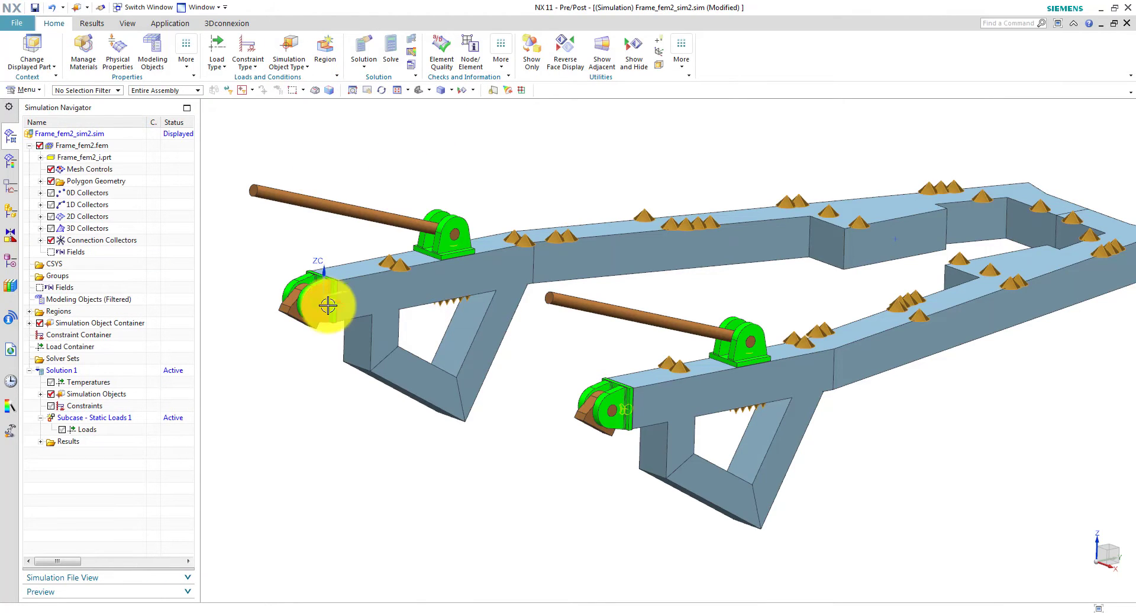
{"action": "left_click", "coordinate": [285, 394]}
{"action": "scroll", "coordinate": [327, 398], "scroll_direction": "up", "scroll_amount": 5}
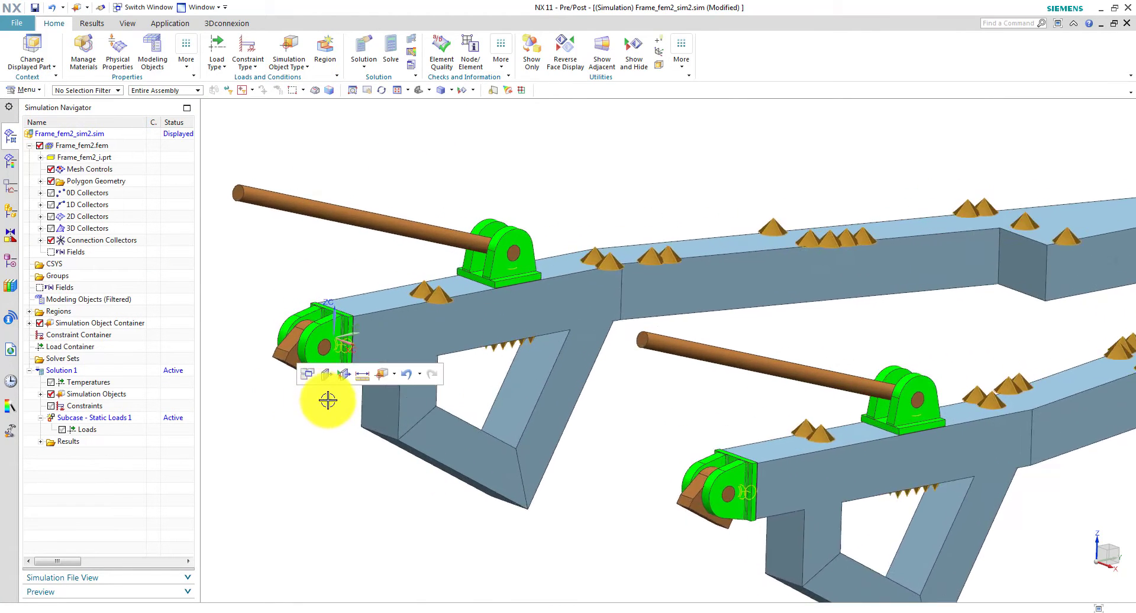
{"action": "scroll", "coordinate": [451, 405], "scroll_direction": "up", "scroll_amount": 6}
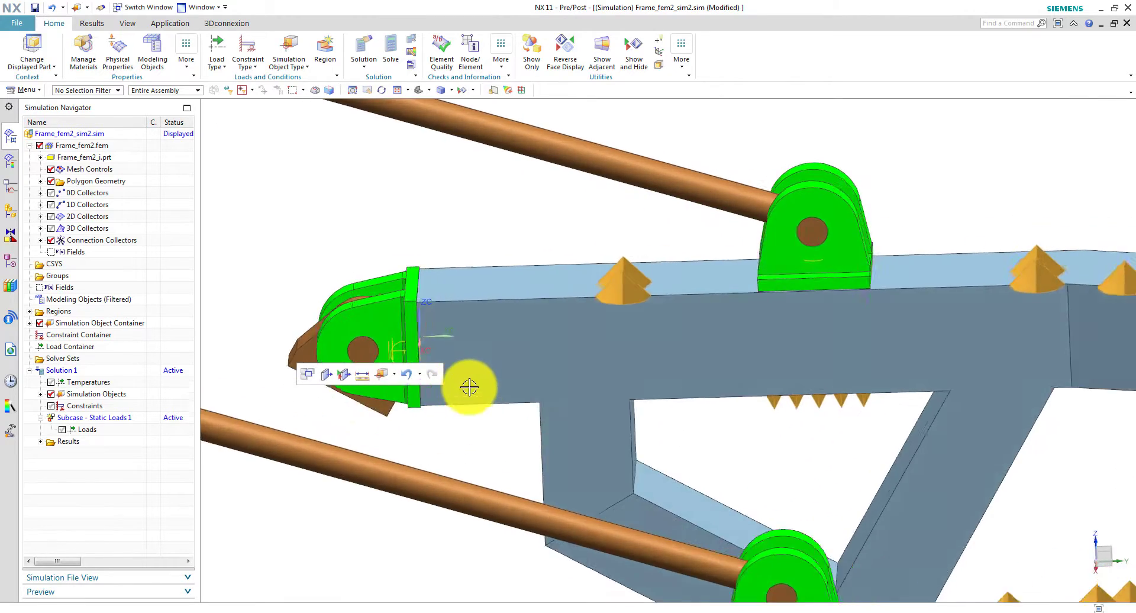
{"action": "scroll", "coordinate": [512, 338], "scroll_direction": "up", "scroll_amount": 1}
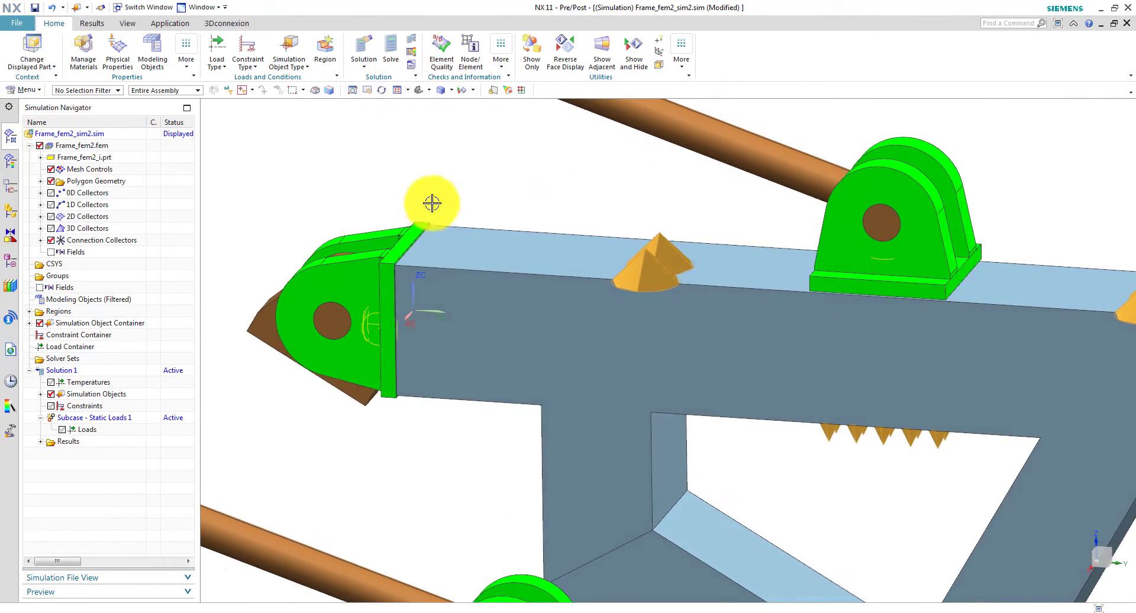
Start an edge-to-surface gluing with a four-edge source region on the first bracket.
{"action": "left_click", "coordinate": [306, 67]}
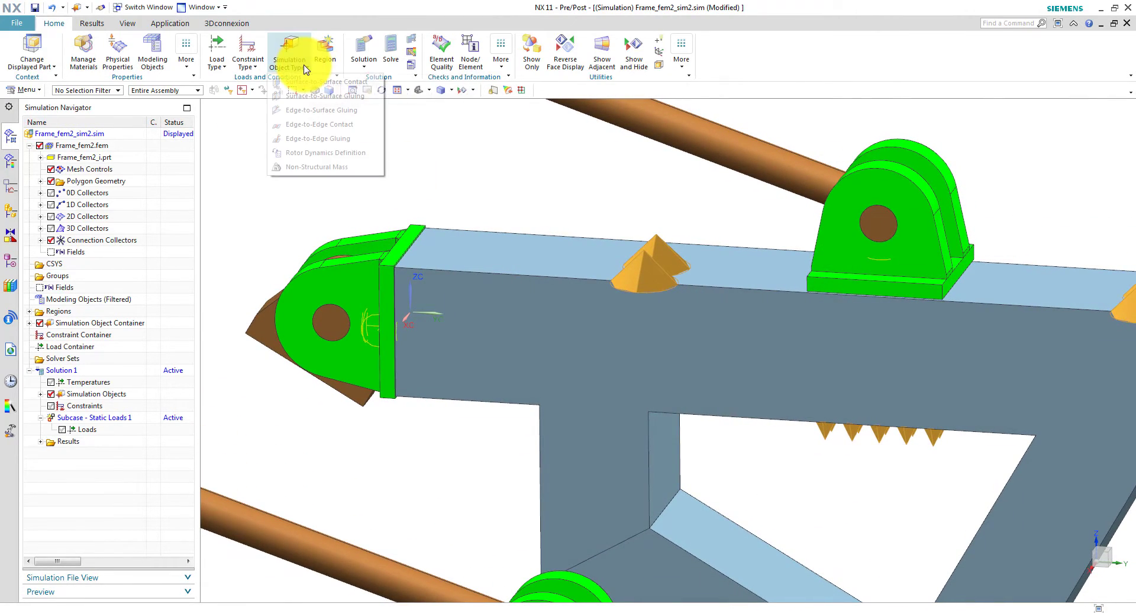
{"action": "left_click", "coordinate": [312, 111]}
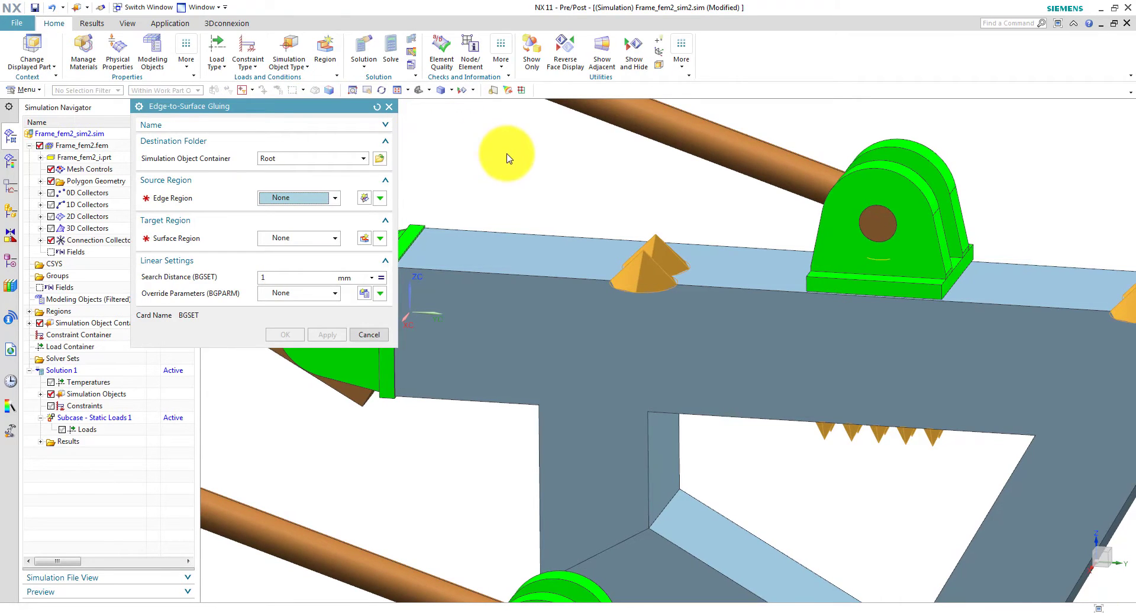
{"action": "scroll", "coordinate": [586, 213], "scroll_direction": "up", "scroll_amount": 3}
{"action": "scroll", "coordinate": [767, 271], "scroll_direction": "up", "scroll_amount": 5}
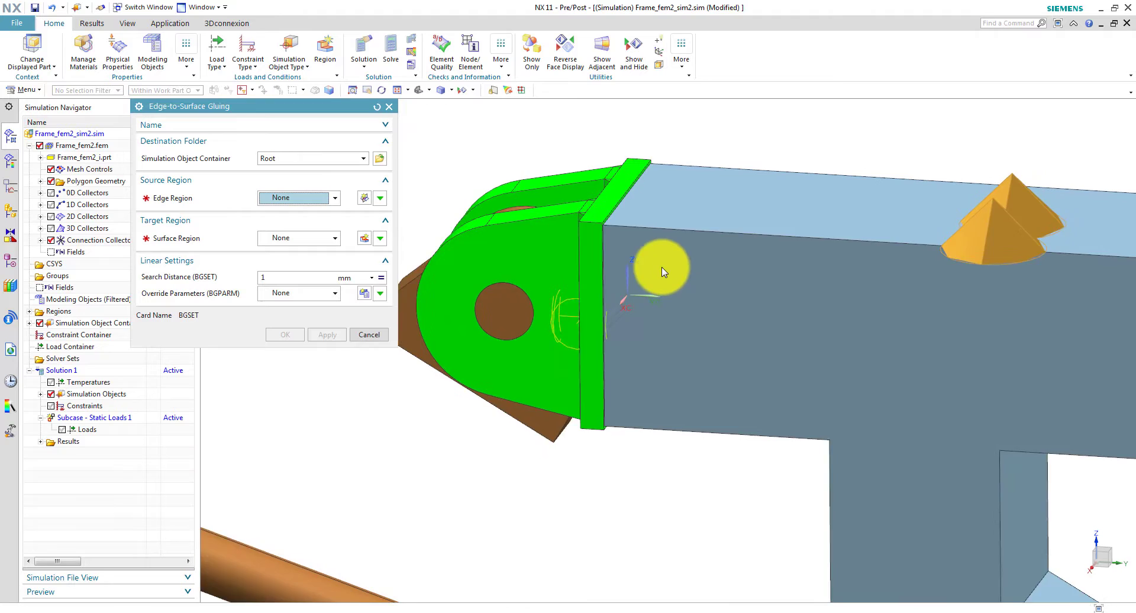
{"action": "scroll", "coordinate": [589, 237], "scroll_direction": "up", "scroll_amount": 2}
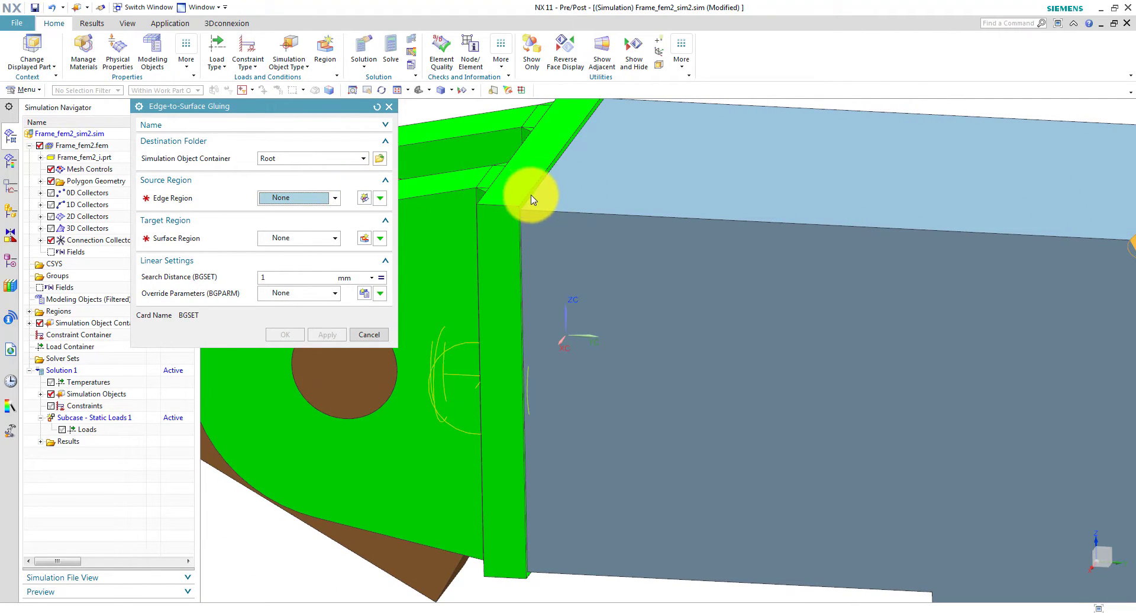
{"action": "left_click", "coordinate": [364, 200]}
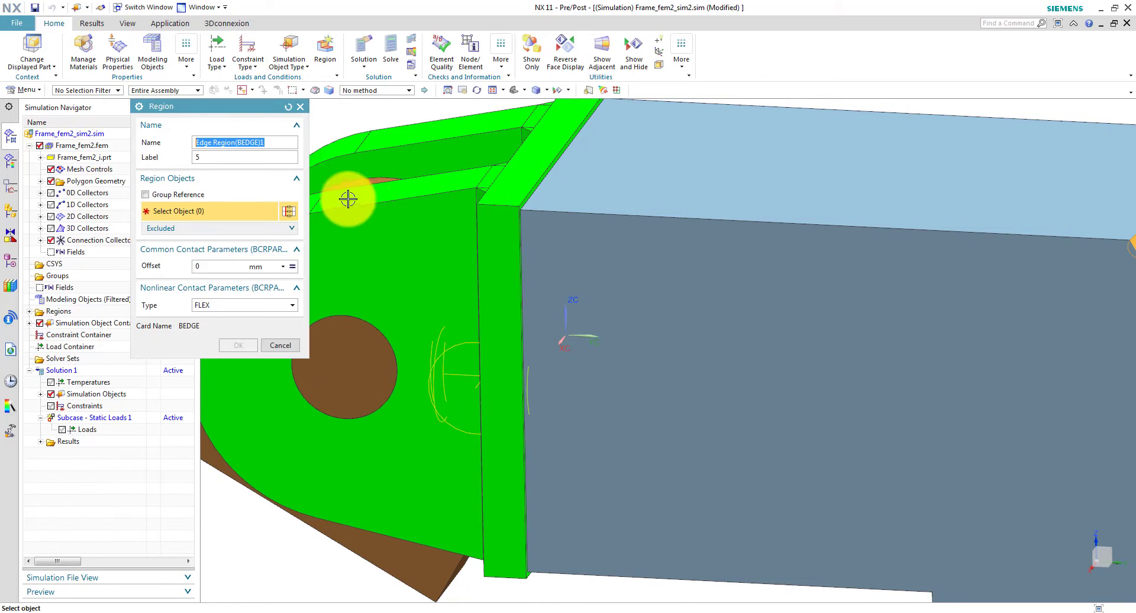
{"action": "left_click", "coordinate": [549, 180]}
{"action": "left_click", "coordinate": [524, 255]}
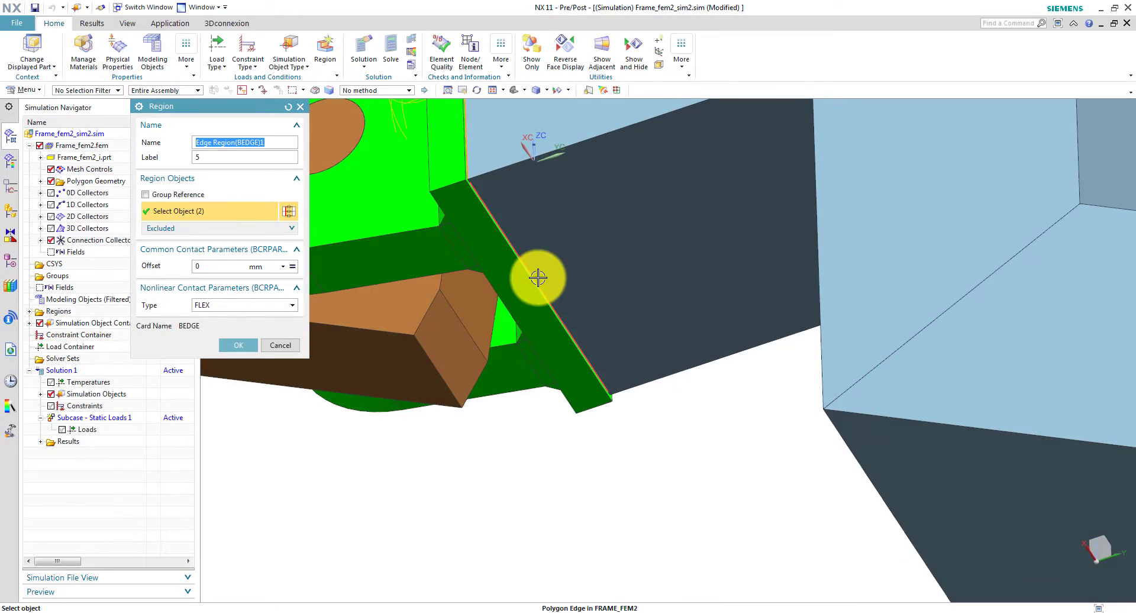
{"action": "left_click", "coordinate": [538, 278]}
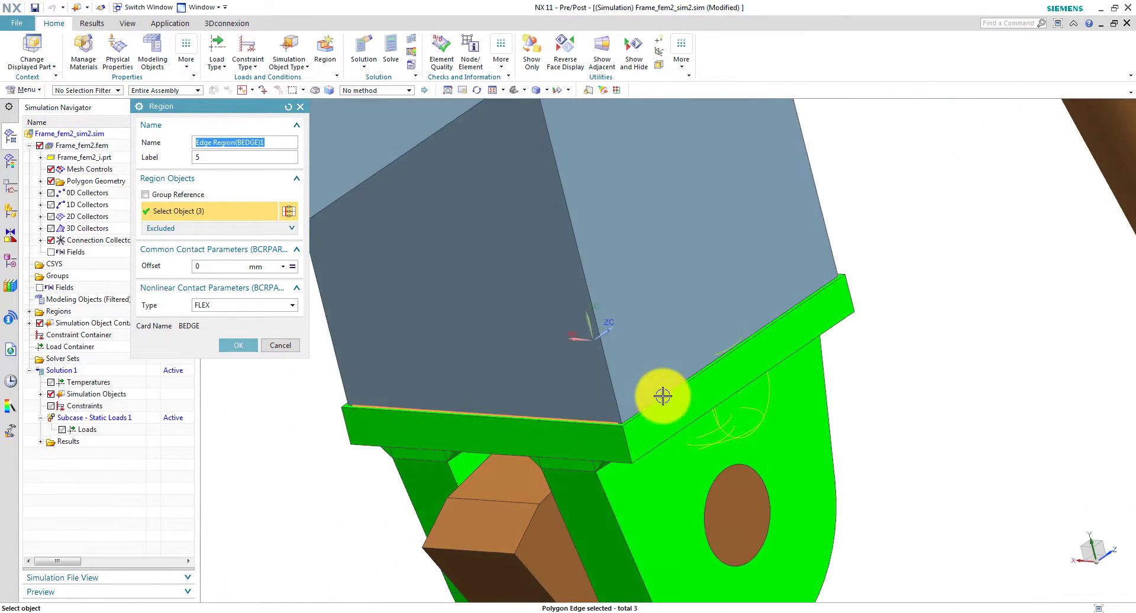
{"action": "middle_click_drag", "start_coordinate": [663, 396], "coordinate": [361, 259]}
{"action": "left_click", "coordinate": [649, 364]}
{"action": "left_click", "coordinate": [243, 345]}
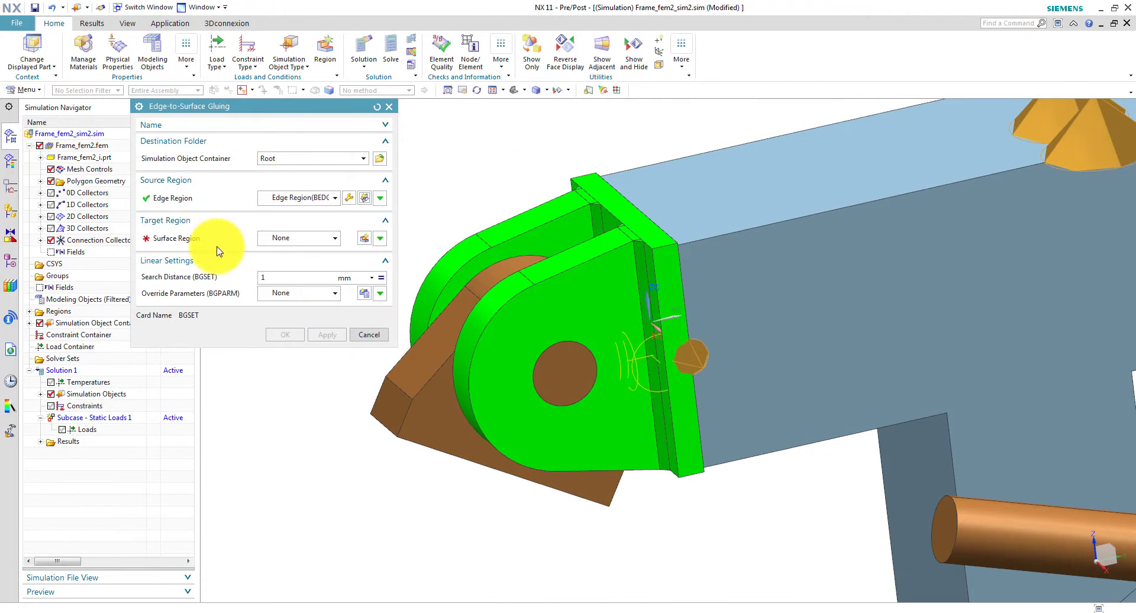
Set the adjacent beam face as target Region5 and create the first edge gluing.
{"action": "left_click", "coordinate": [364, 240]}
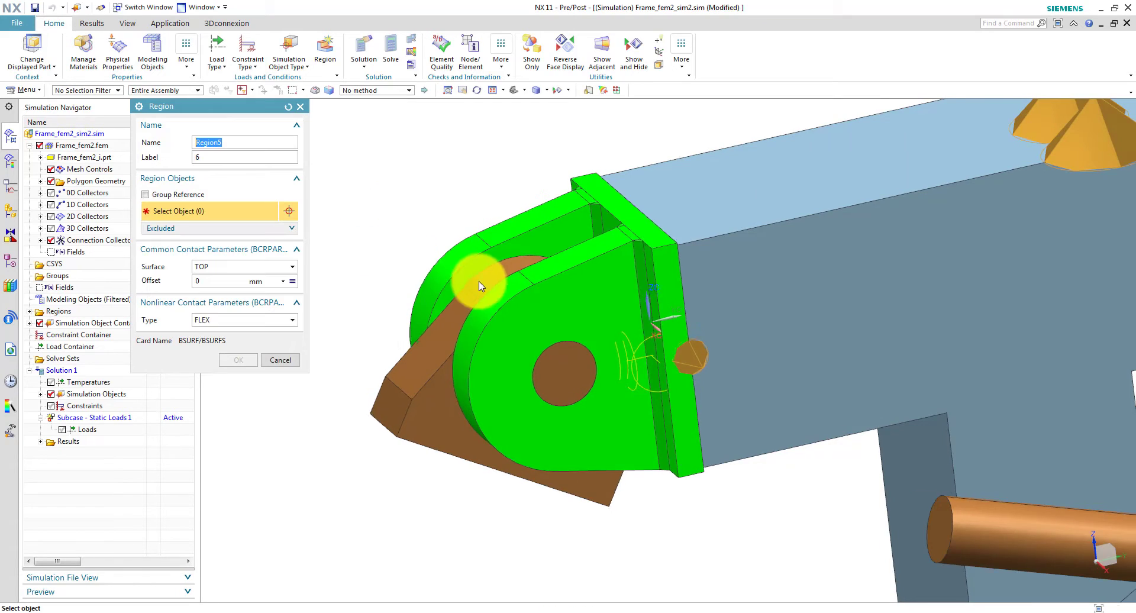
{"action": "scroll", "coordinate": [527, 274], "scroll_direction": "up", "scroll_amount": 10}
{"action": "scroll", "coordinate": [481, 296], "scroll_direction": "up", "scroll_amount": 3}
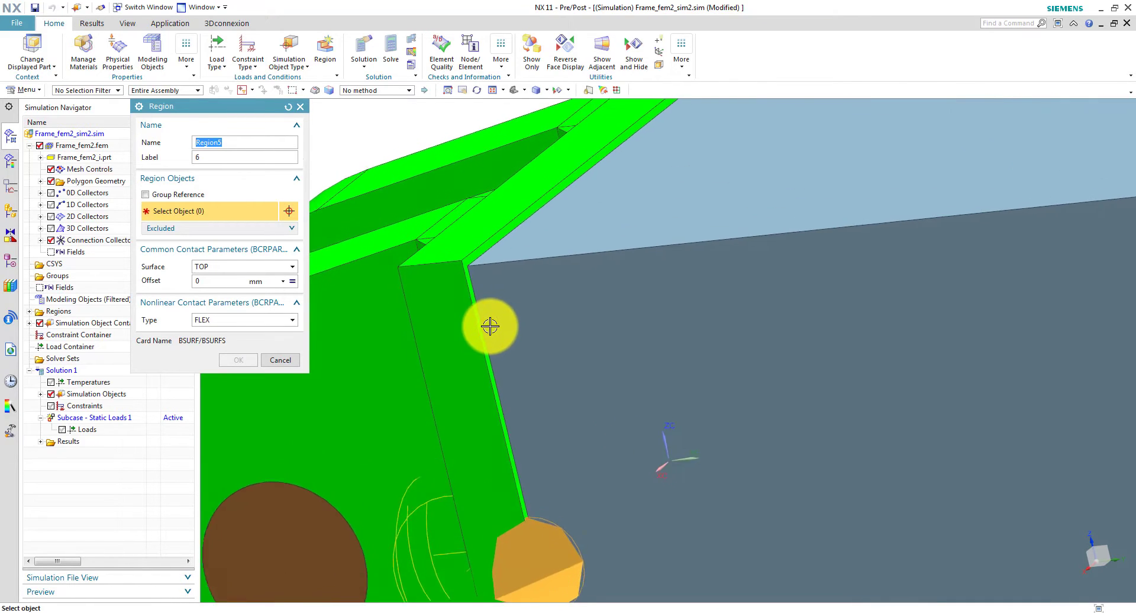
{"action": "left_click", "coordinate": [473, 317]}
{"action": "scroll", "coordinate": [548, 376], "scroll_direction": "down", "scroll_amount": 10}
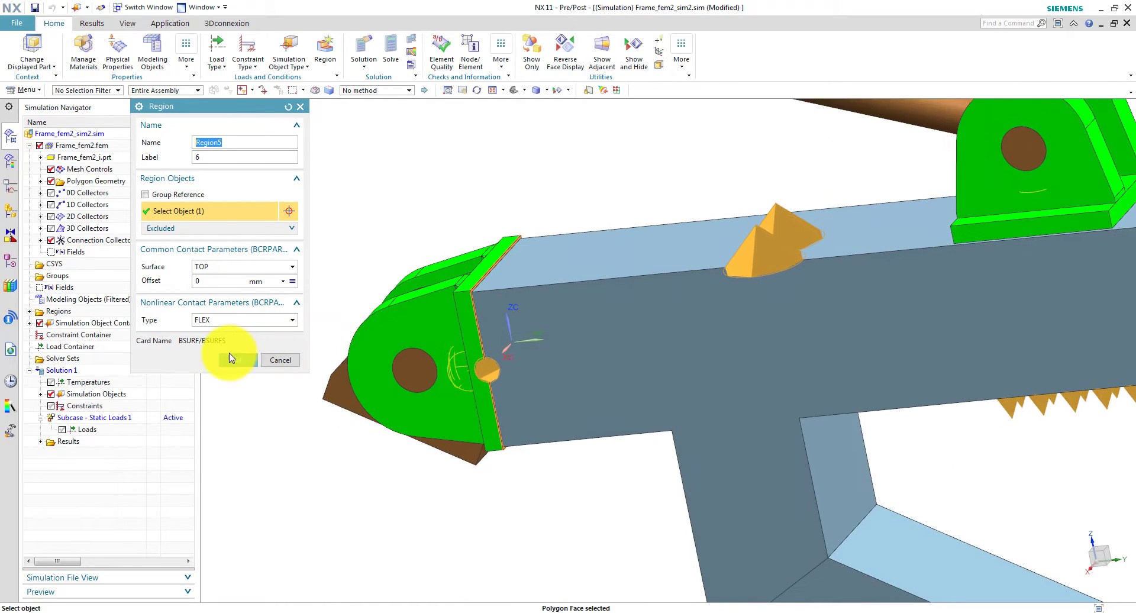
{"action": "left_click", "coordinate": [240, 361]}
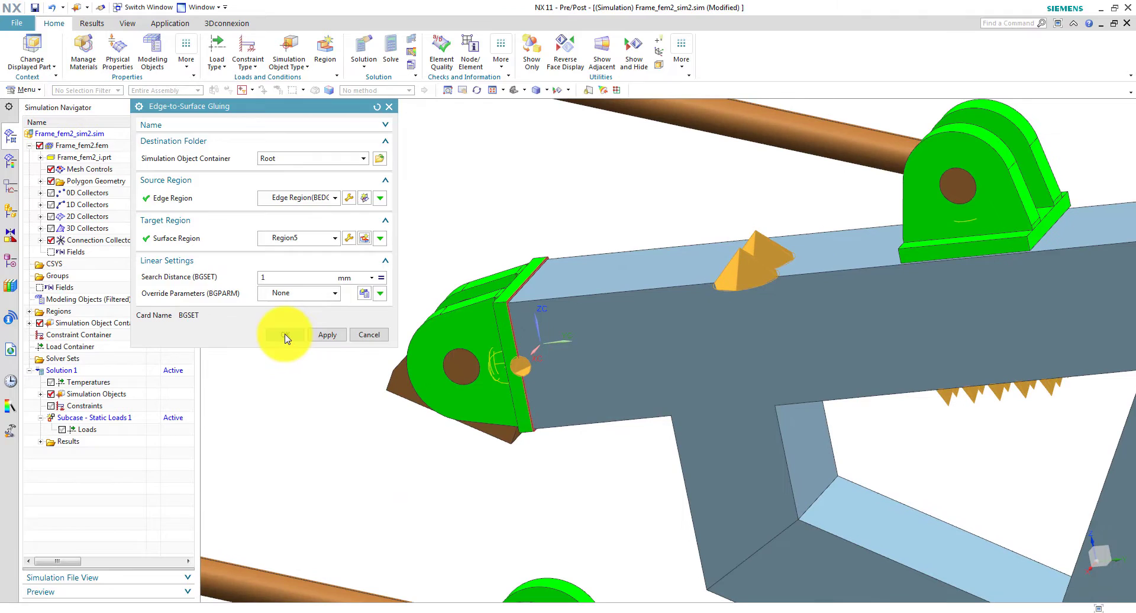
{"action": "left_click", "coordinate": [285, 336]}
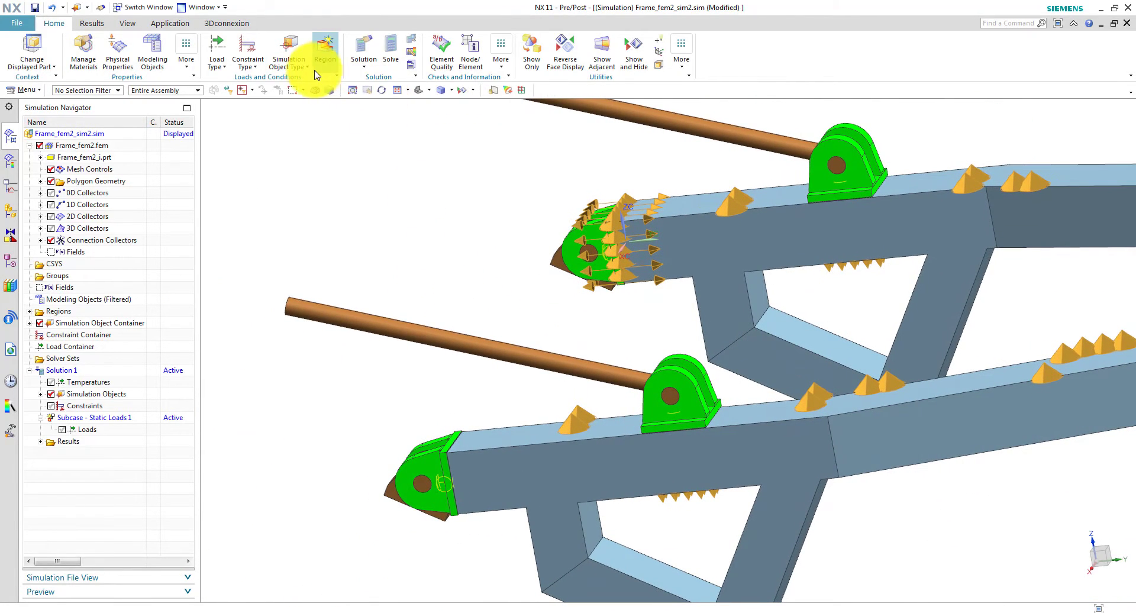
Start a second edge-to-surface gluing with an edge source region on the second bracket.
{"action": "left_click", "coordinate": [308, 66]}
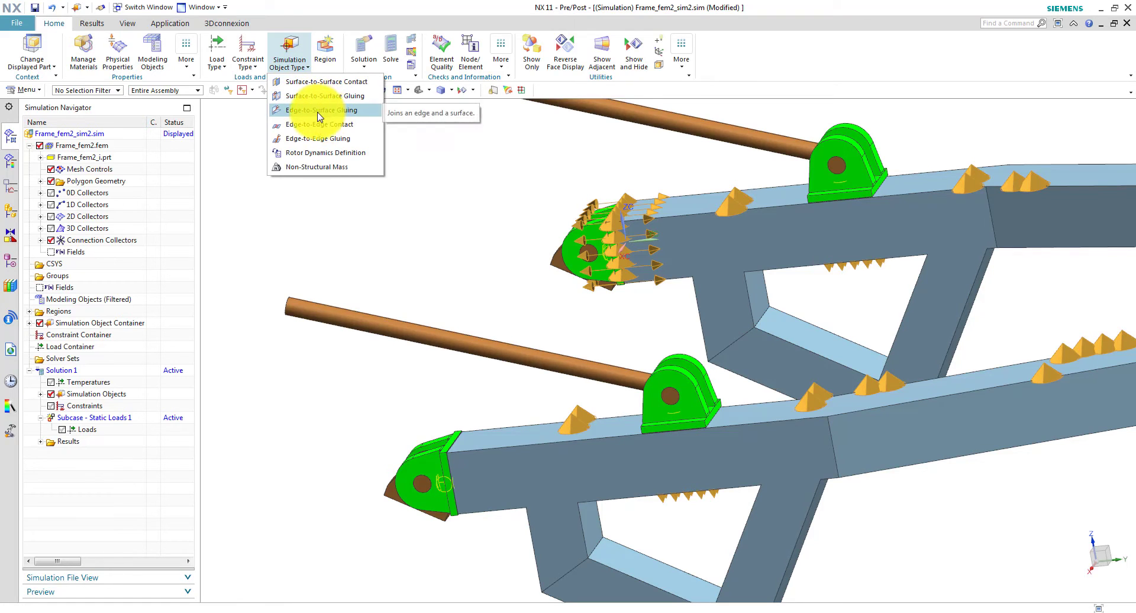
{"action": "left_click", "coordinate": [320, 110]}
{"action": "scroll", "coordinate": [508, 406], "scroll_direction": "down", "scroll_amount": 5}
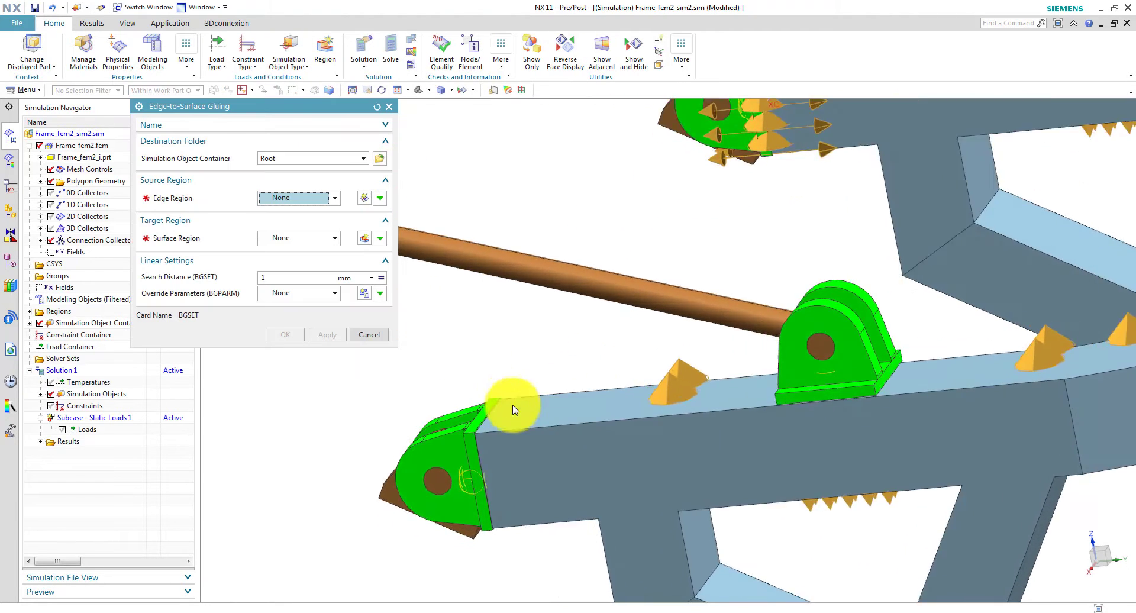
{"action": "scroll", "coordinate": [451, 342], "scroll_direction": "down", "scroll_amount": 2}
{"action": "left_click", "coordinate": [365, 199]}
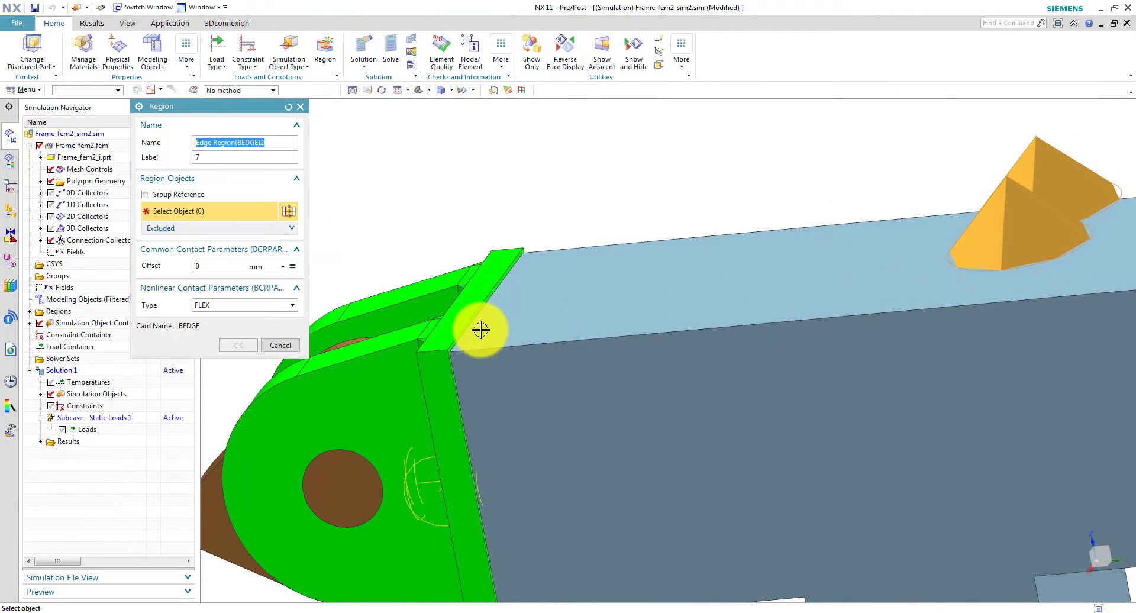
{"action": "left_click", "coordinate": [473, 326]}
{"action": "left_click", "coordinate": [457, 382]}
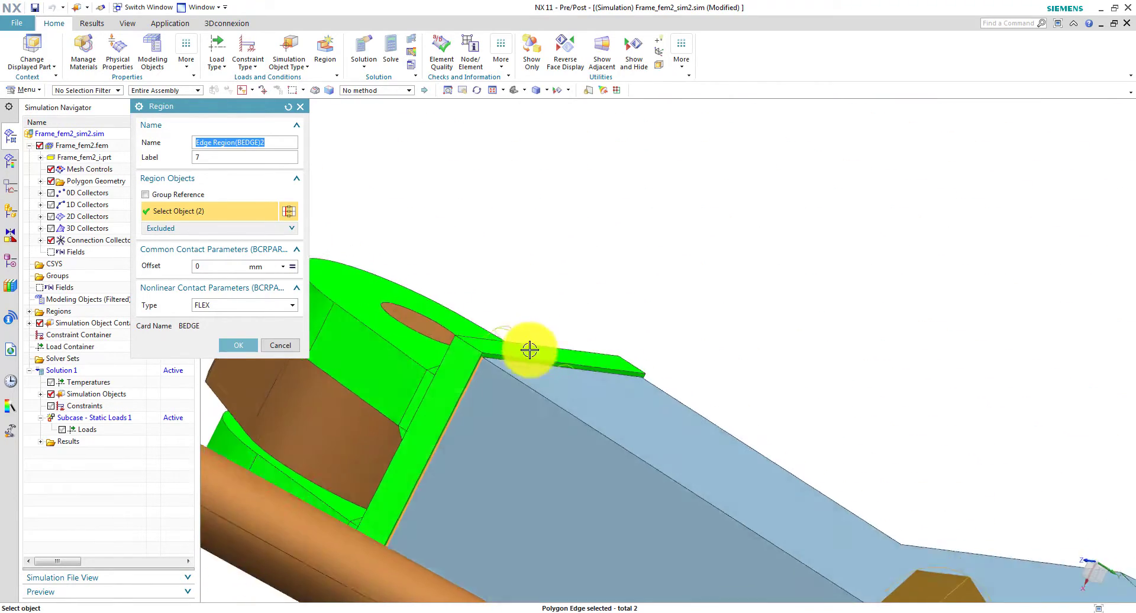
{"action": "middle_click_drag", "start_coordinate": [530, 350], "coordinate": [522, 356]}
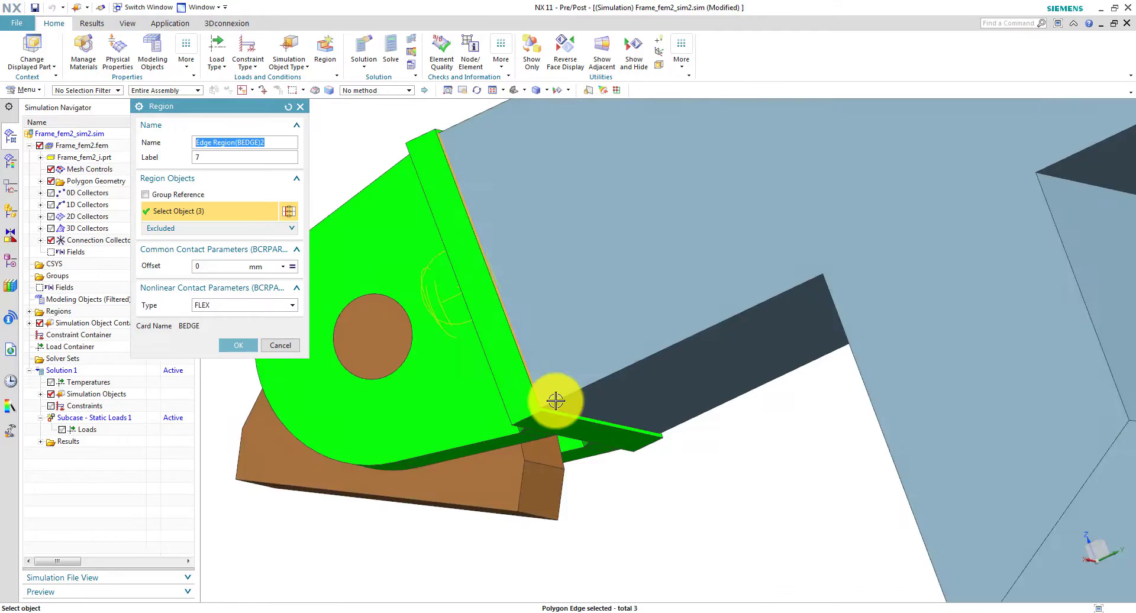
{"action": "scroll", "coordinate": [580, 371], "scroll_direction": "up", "scroll_amount": 3}
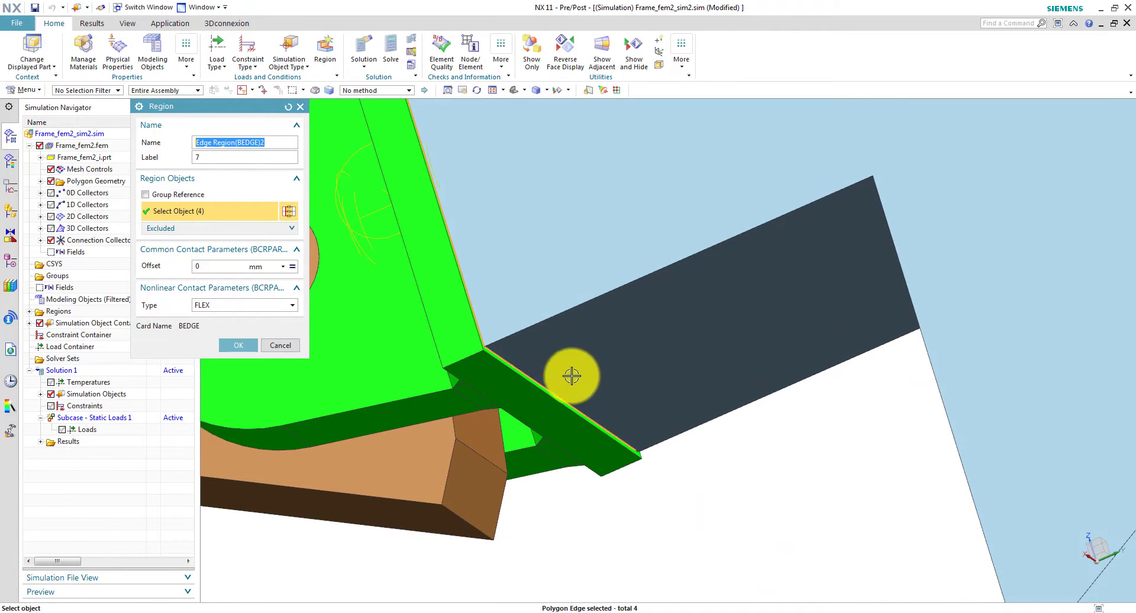
{"action": "left_click", "coordinate": [239, 345]}
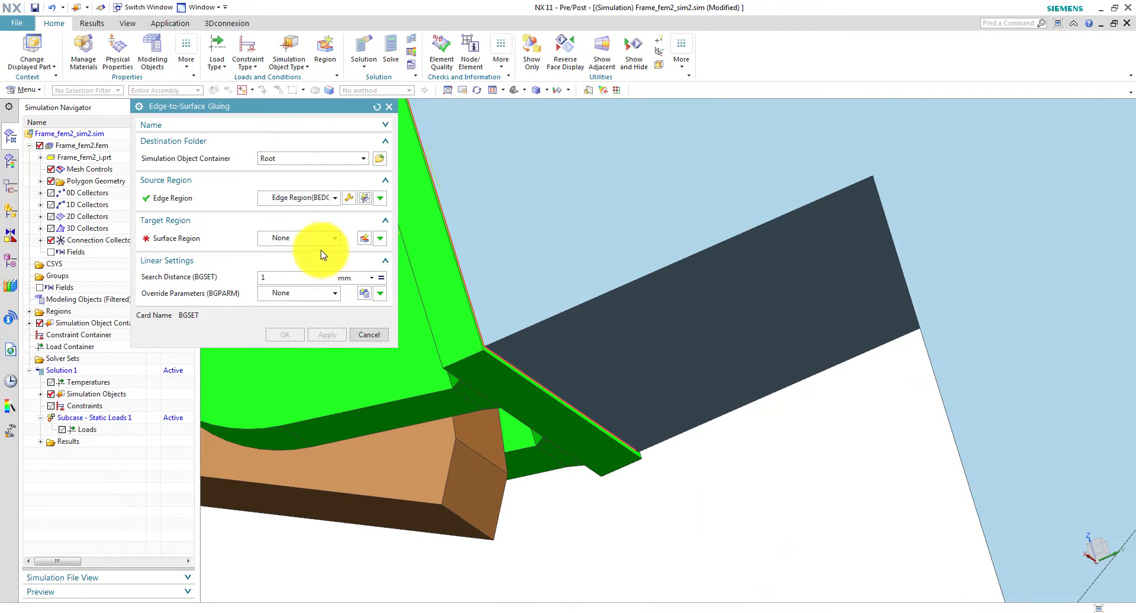
Set the beam face against it as target Region6 and create the second edge gluing.
{"action": "left_click", "coordinate": [364, 239]}
{"action": "middle_click_drag", "start_coordinate": [578, 446], "coordinate": [513, 392]}
{"action": "left_click", "coordinate": [513, 392]}
{"action": "middle_click_drag", "start_coordinate": [622, 481], "coordinate": [627, 464]}
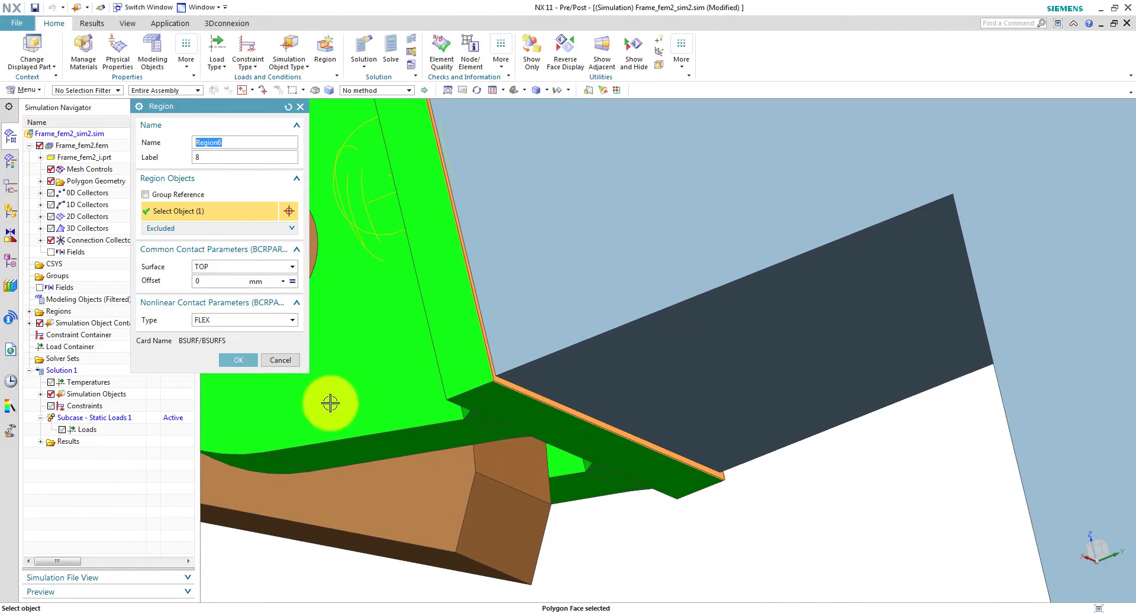
{"action": "left_click", "coordinate": [240, 360]}
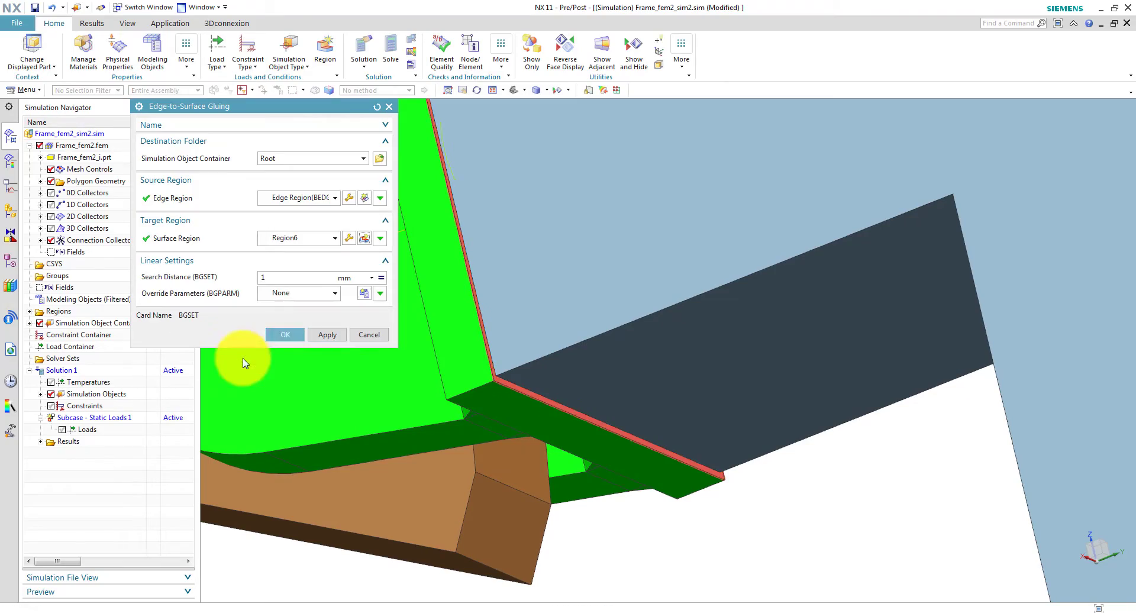
{"action": "left_click", "coordinate": [280, 336]}
{"action": "scroll", "coordinate": [452, 322], "scroll_direction": "down", "scroll_amount": 7}
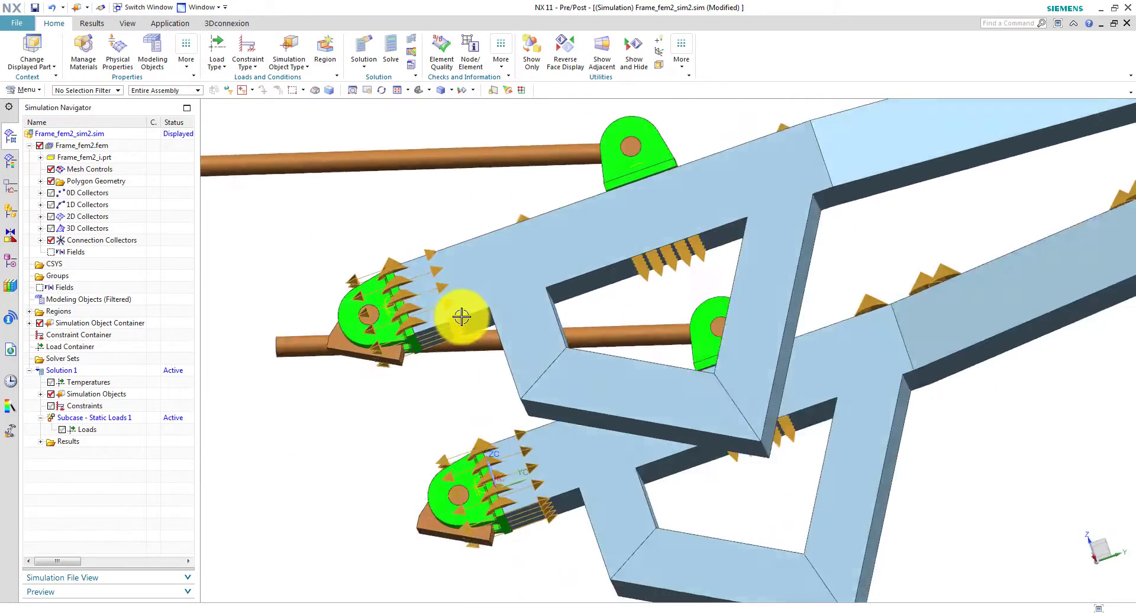
Orbit and zoom the view to see the whole frame from another side.
{"action": "middle_click_drag", "start_coordinate": [462, 317], "coordinate": [534, 343]}
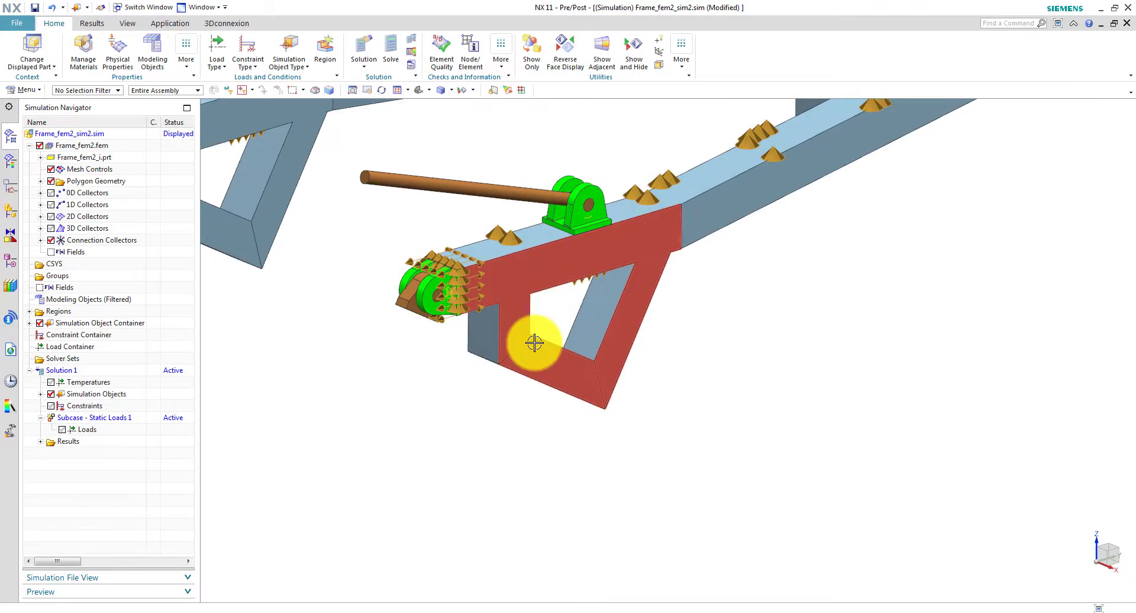
{"action": "scroll", "coordinate": [588, 340], "scroll_direction": "down", "scroll_amount": 4}
{"action": "scroll", "coordinate": [685, 330], "scroll_direction": "up", "scroll_amount": 3}
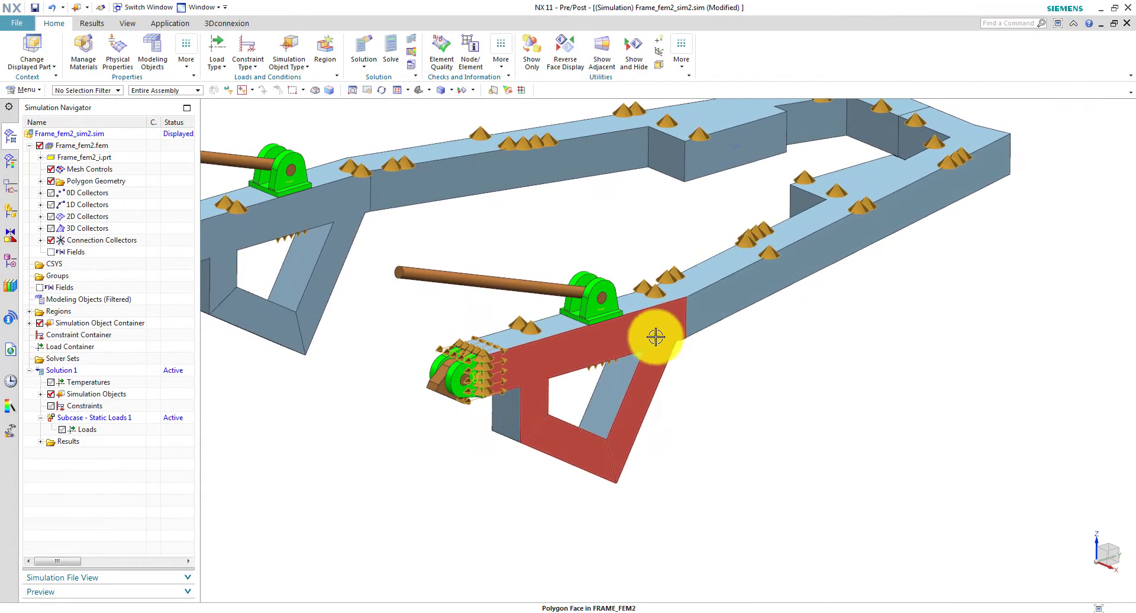
{"action": "middle_click_drag", "start_coordinate": [656, 336], "coordinate": [593, 359]}
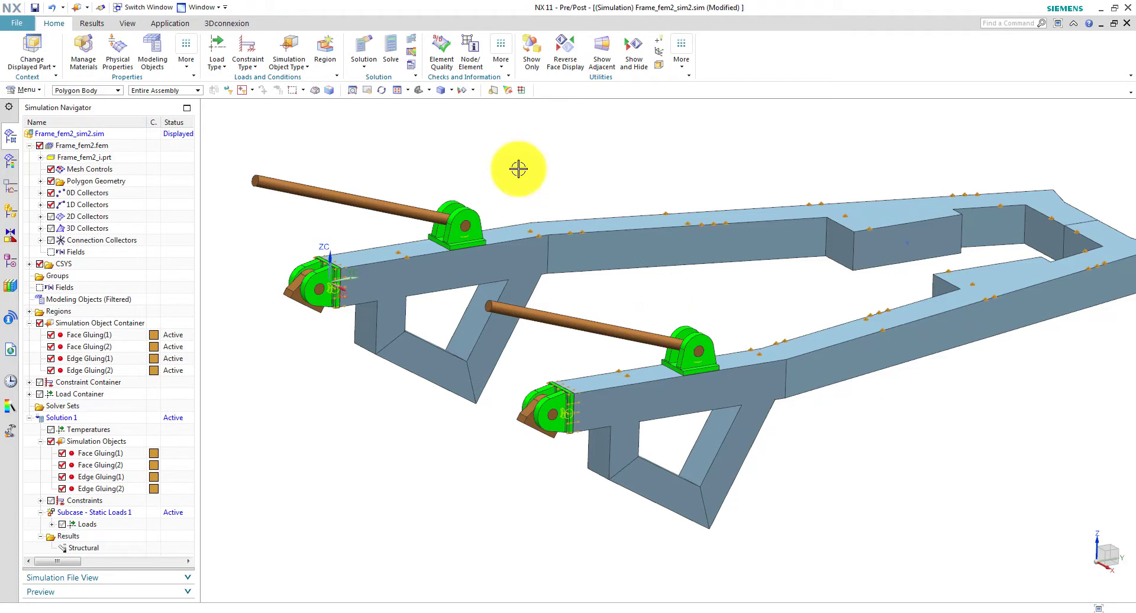
Start a surface-to-surface contact and box-select the whole frame to auto-find 14 face pairs.
{"action": "left_click", "coordinate": [306, 67]}
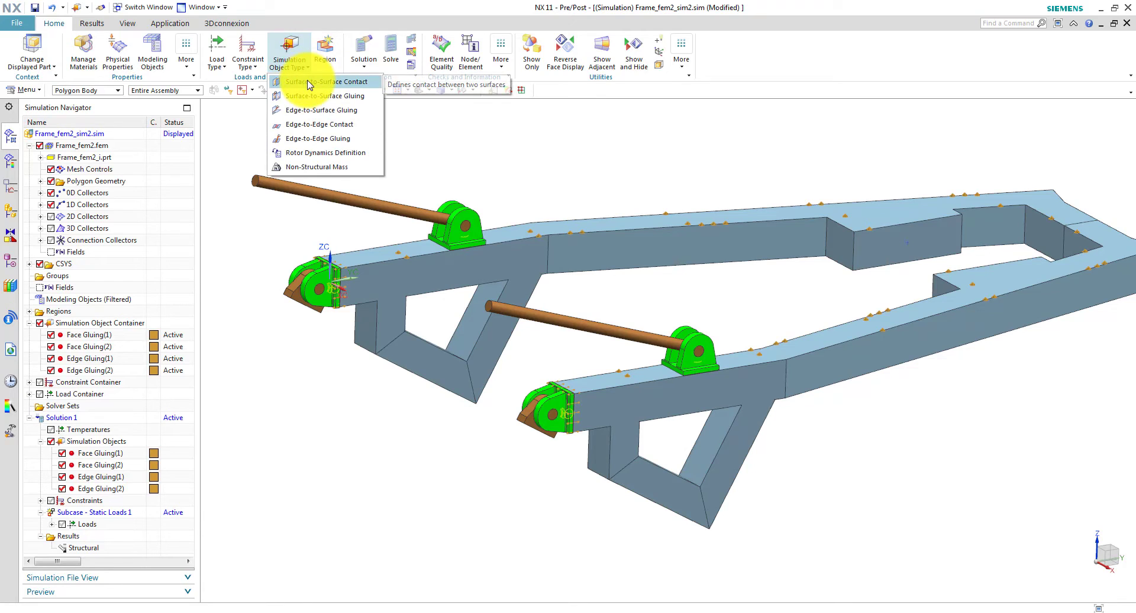
{"action": "left_click", "coordinate": [309, 85]}
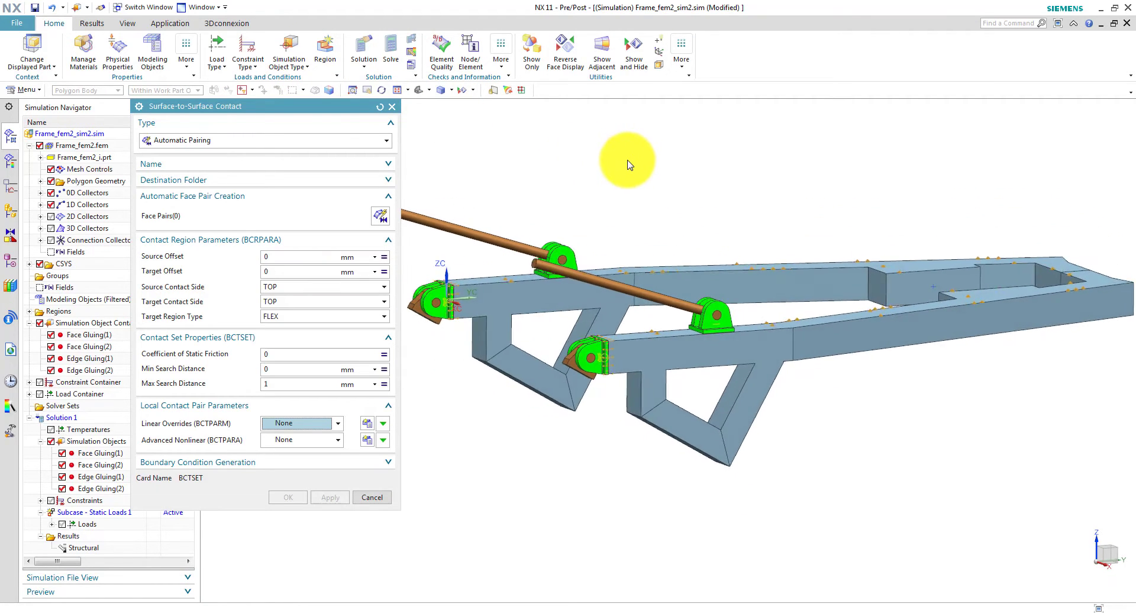
{"action": "middle_click_drag", "start_coordinate": [447, 181], "coordinate": [437, 177]}
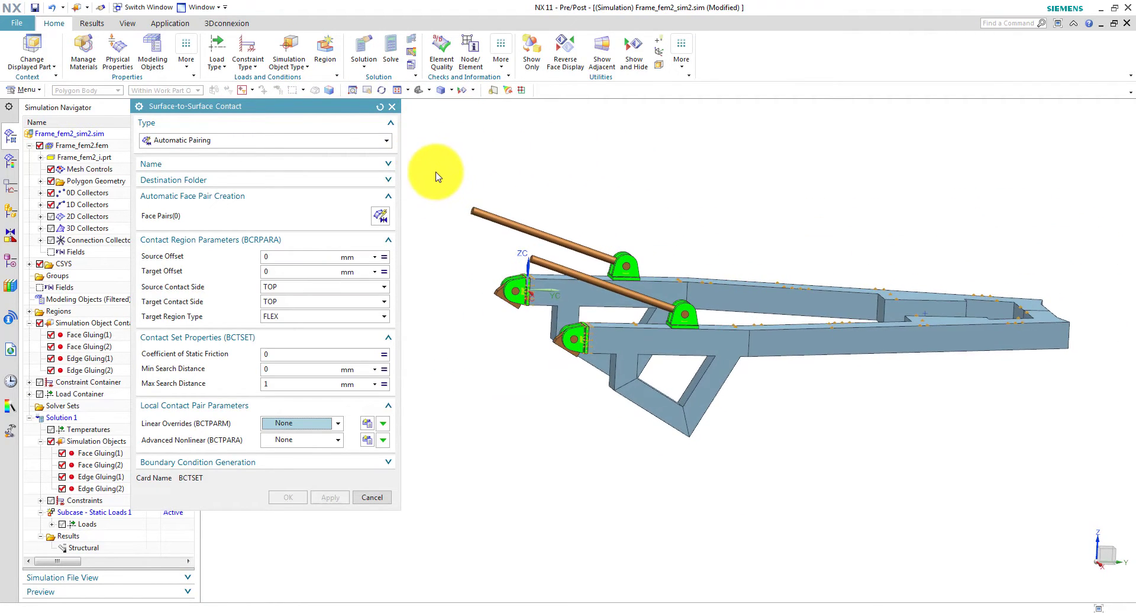
{"action": "left_click", "coordinate": [382, 220]}
{"action": "left_click_drag", "start_coordinate": [447, 169], "coordinate": [805, 468]}
{"action": "middle_click_drag", "start_coordinate": [432, 347], "coordinate": [418, 304]}
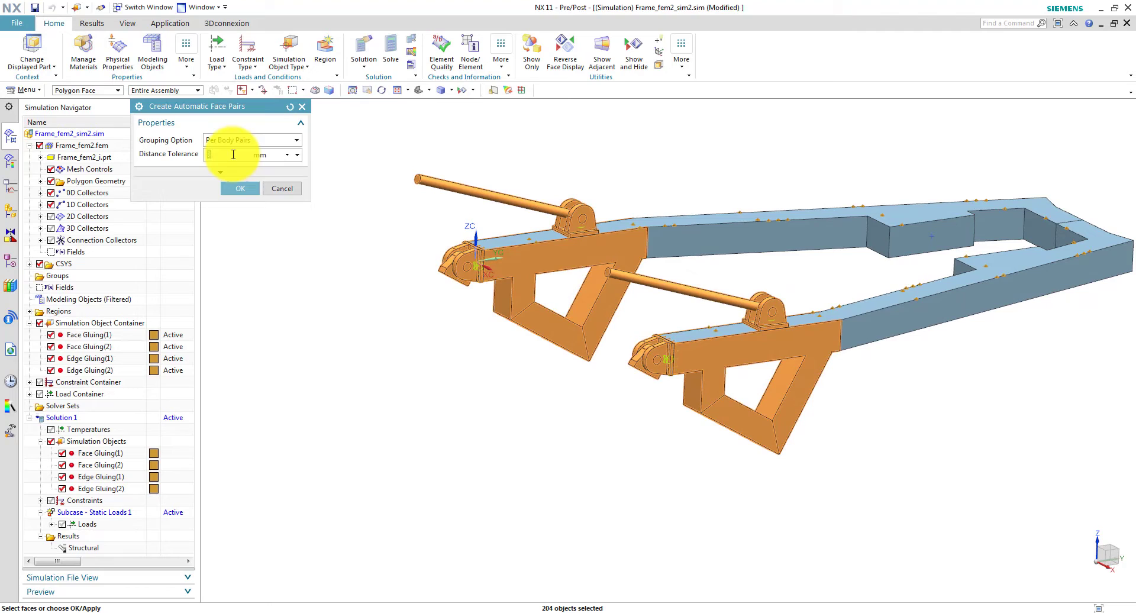
{"action": "left_click", "coordinate": [240, 189]}
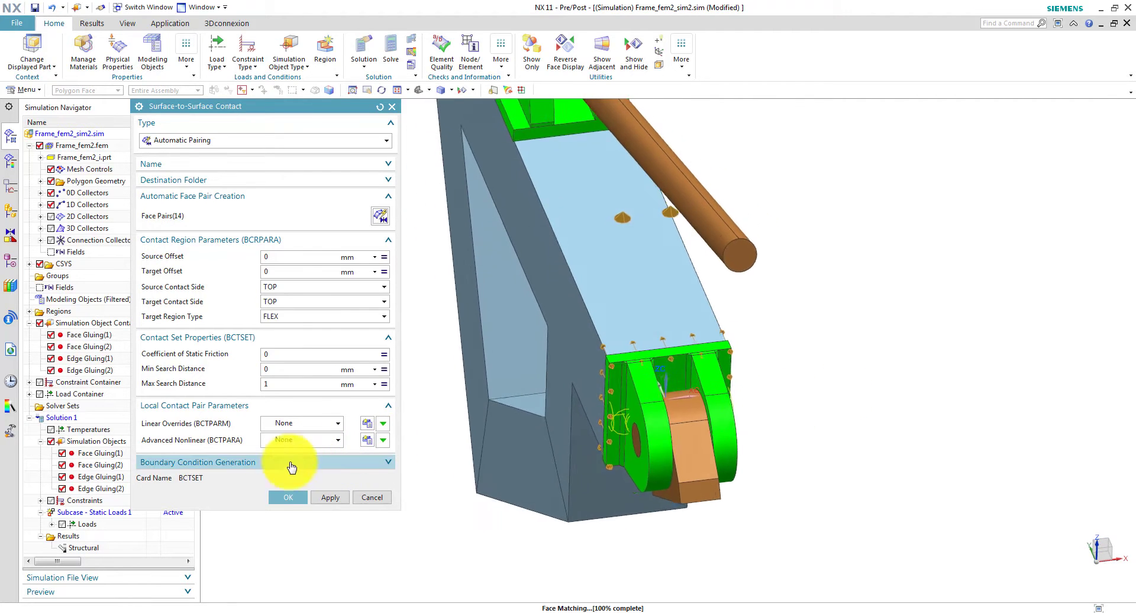
Create Face Contact(1)–(14) and lower the display Scale of all their symbols.
{"action": "left_click", "coordinate": [296, 500]}
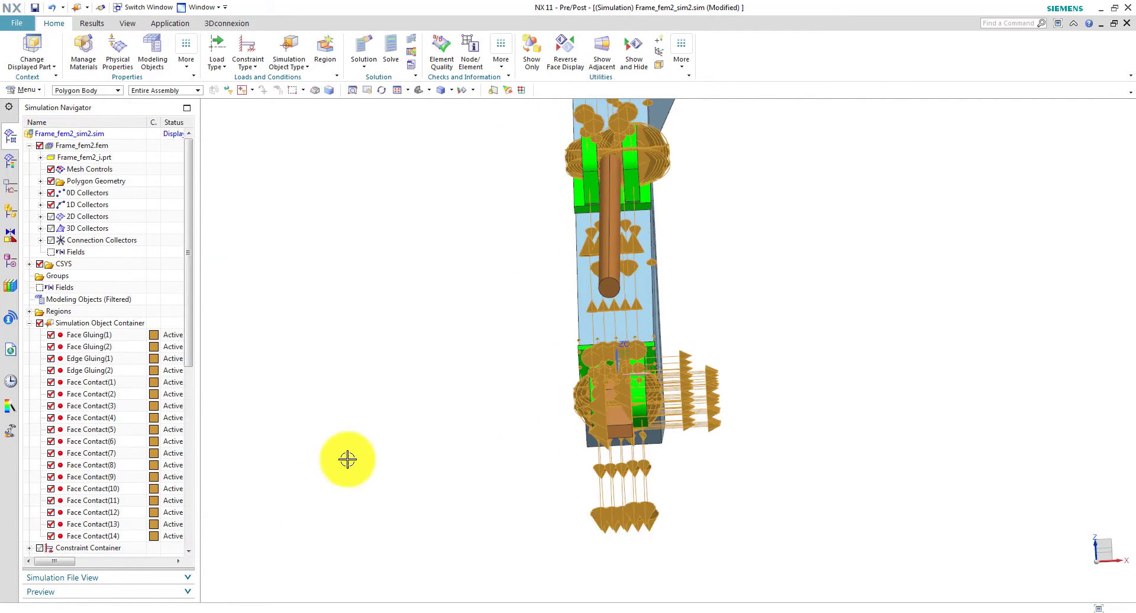
{"action": "left_click", "coordinate": [110, 384]}
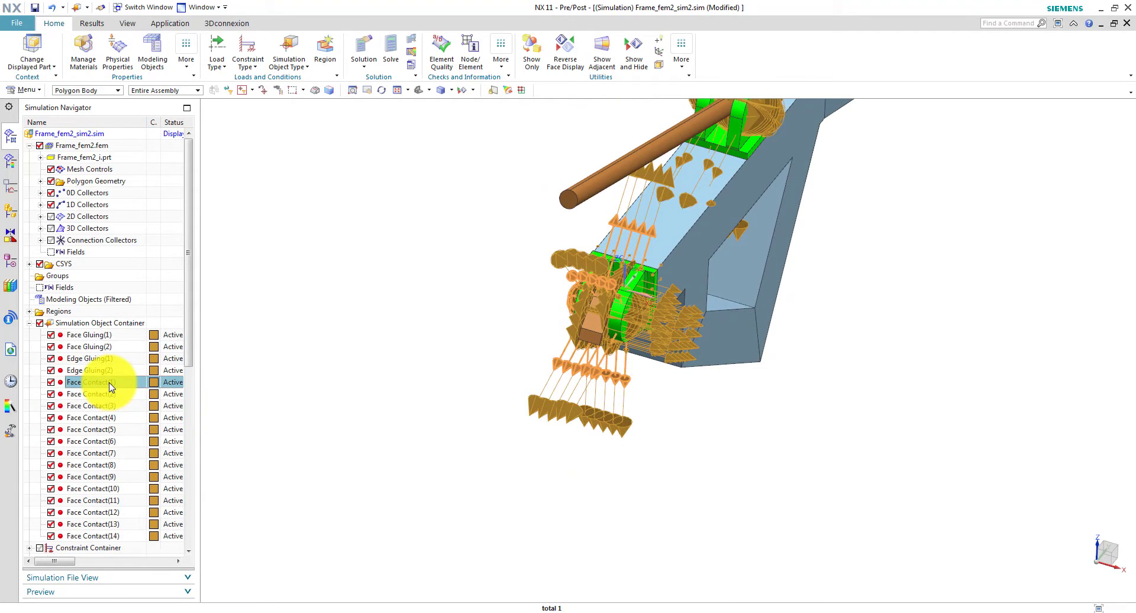
{"action": "left_click", "coordinate": [102, 537], "text": "shift"}
{"action": "right_click", "coordinate": [103, 538]}
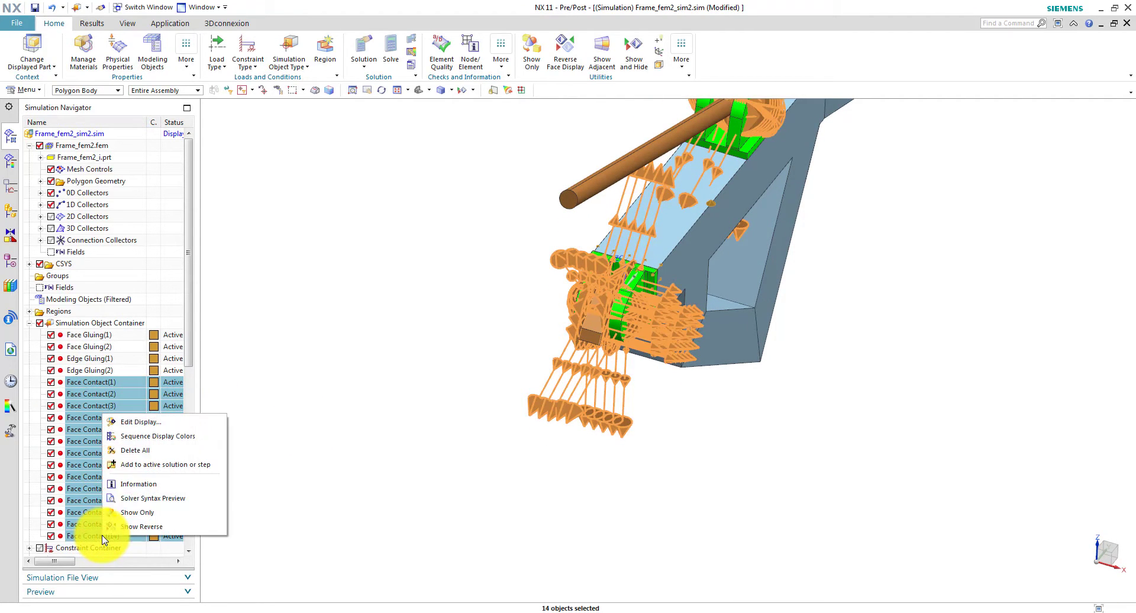
{"action": "left_click", "coordinate": [136, 422]}
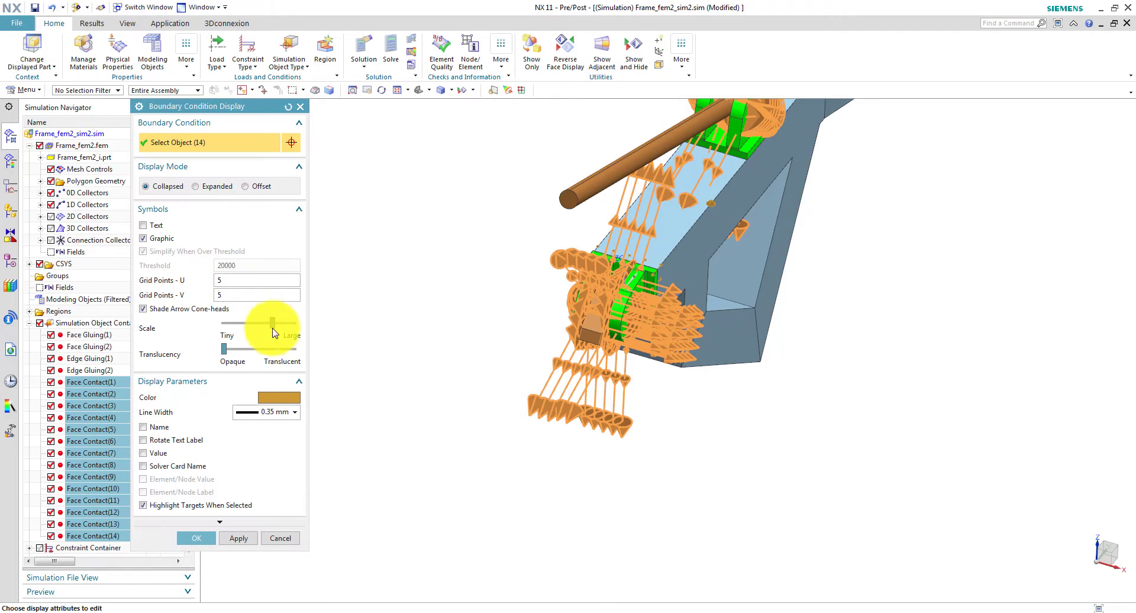
{"action": "left_click", "coordinate": [237, 539]}
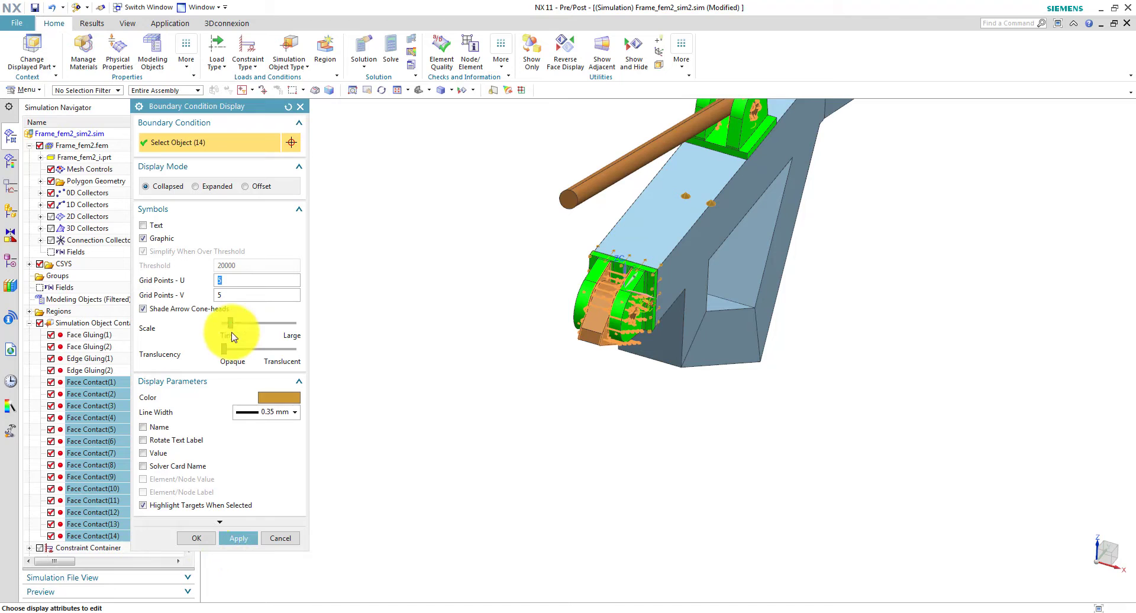
{"action": "left_click", "coordinate": [204, 541]}
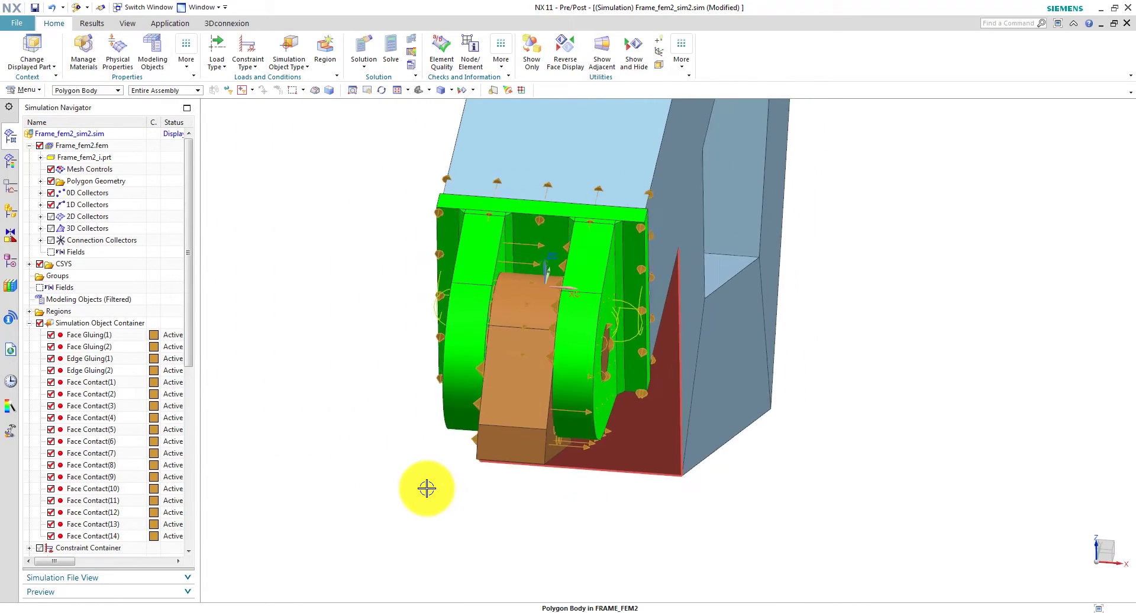
Switch to Static Wireframe rendering and zoom into the bracket to inspect contact symbols.
{"action": "middle_click_drag", "start_coordinate": [427, 489], "coordinate": [426, 489]}
{"action": "middle_click_drag", "start_coordinate": [427, 488], "coordinate": [426, 489]}
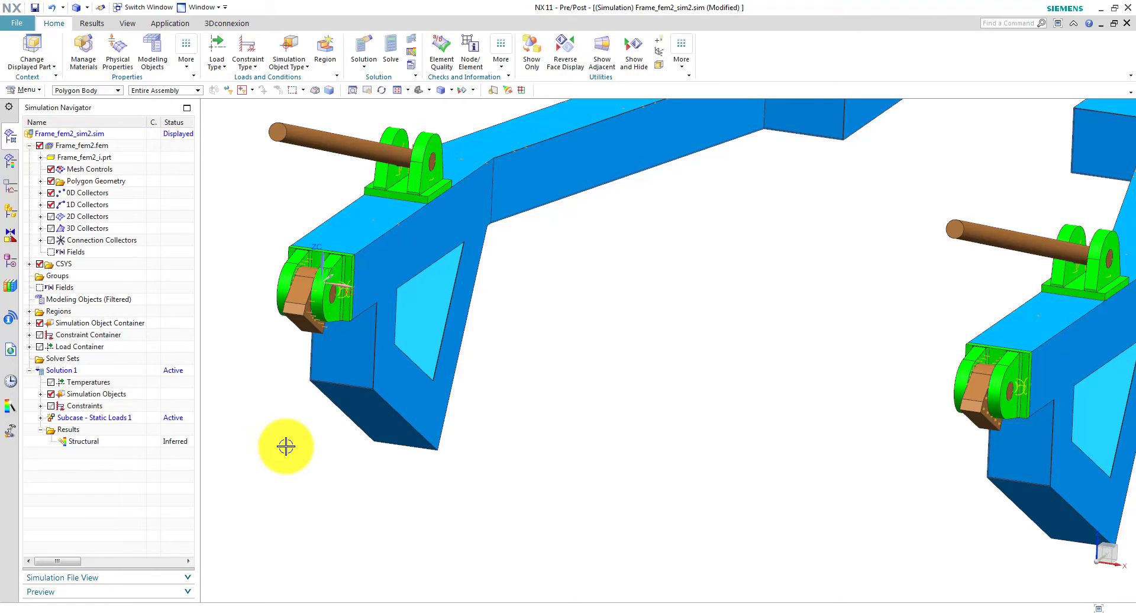
{"action": "left_click", "coordinate": [451, 90]}
{"action": "left_click", "coordinate": [459, 150]}
{"action": "scroll", "coordinate": [481, 348], "scroll_direction": "up", "scroll_amount": 5}
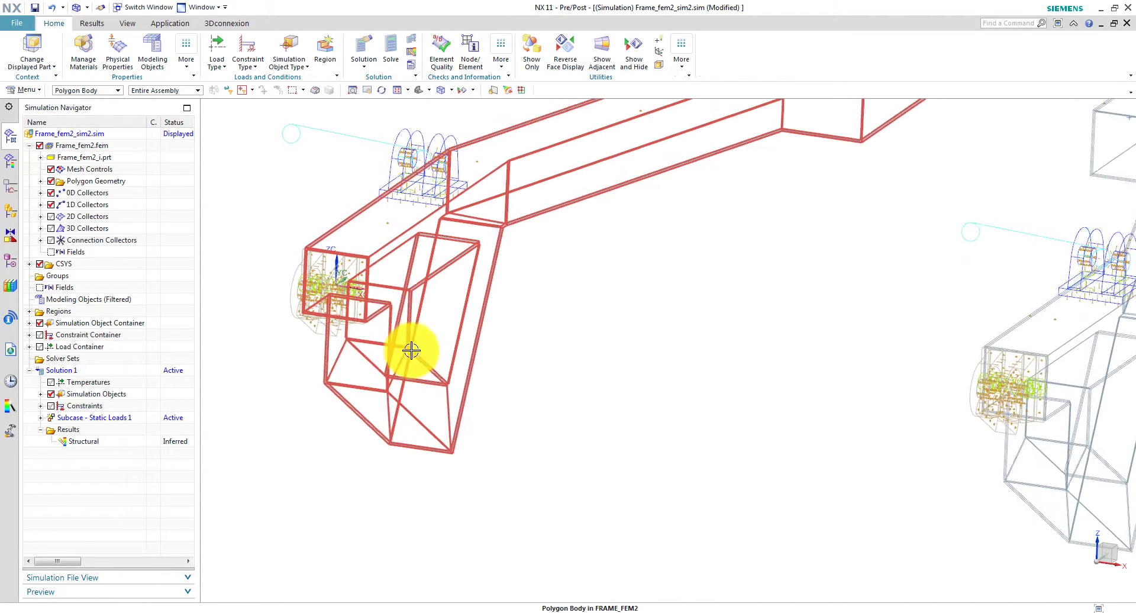
{"action": "scroll", "coordinate": [473, 437], "scroll_direction": "up", "scroll_amount": 5}
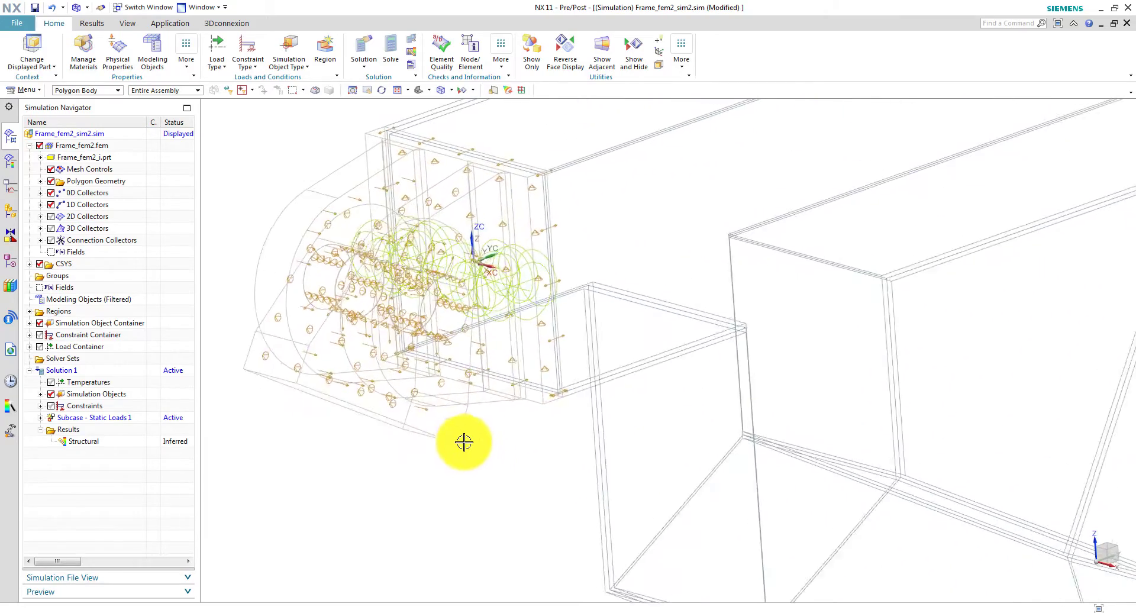
{"action": "scroll", "coordinate": [462, 460], "scroll_direction": "up", "scroll_amount": 1}
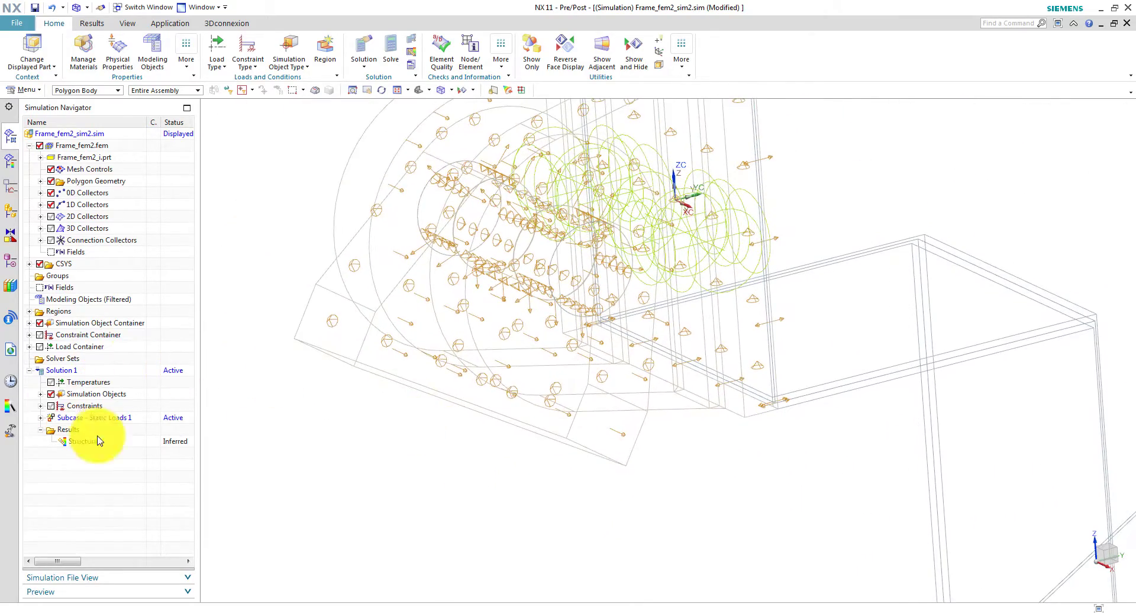
Set the coefficient of static friction to 0.5 on Face Contact(5) and Face Contact(11).
{"action": "left_click", "coordinate": [40, 394]}
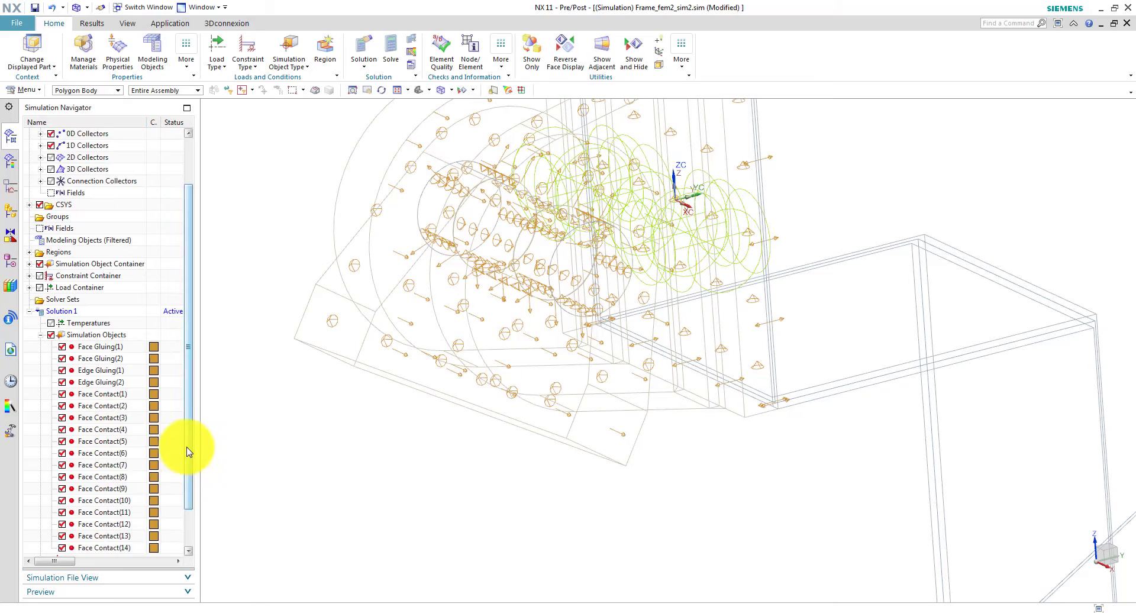
{"action": "left_click_drag", "start_coordinate": [190, 451], "coordinate": [188, 487]}
{"action": "left_click", "coordinate": [115, 469]}
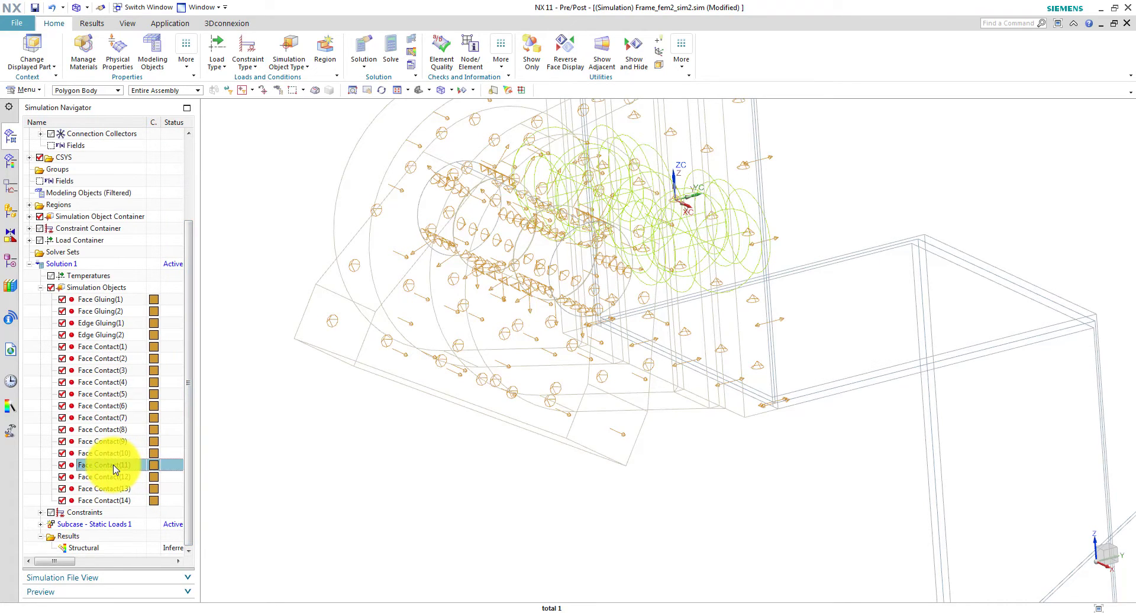
{"action": "left_click", "coordinate": [116, 400]}
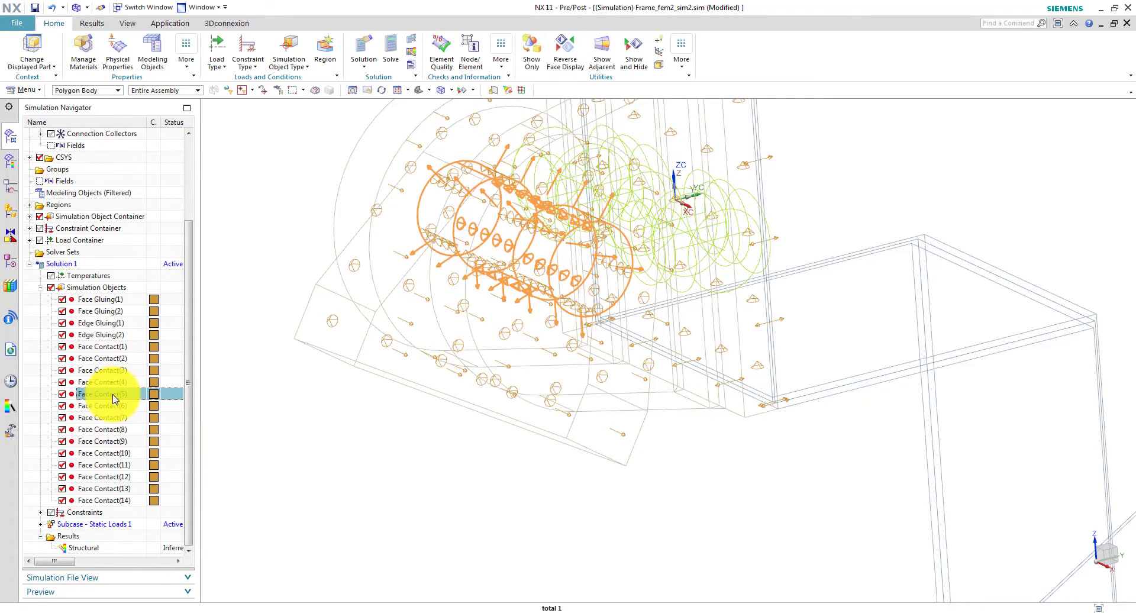
{"action": "double_click", "coordinate": [113, 398]}
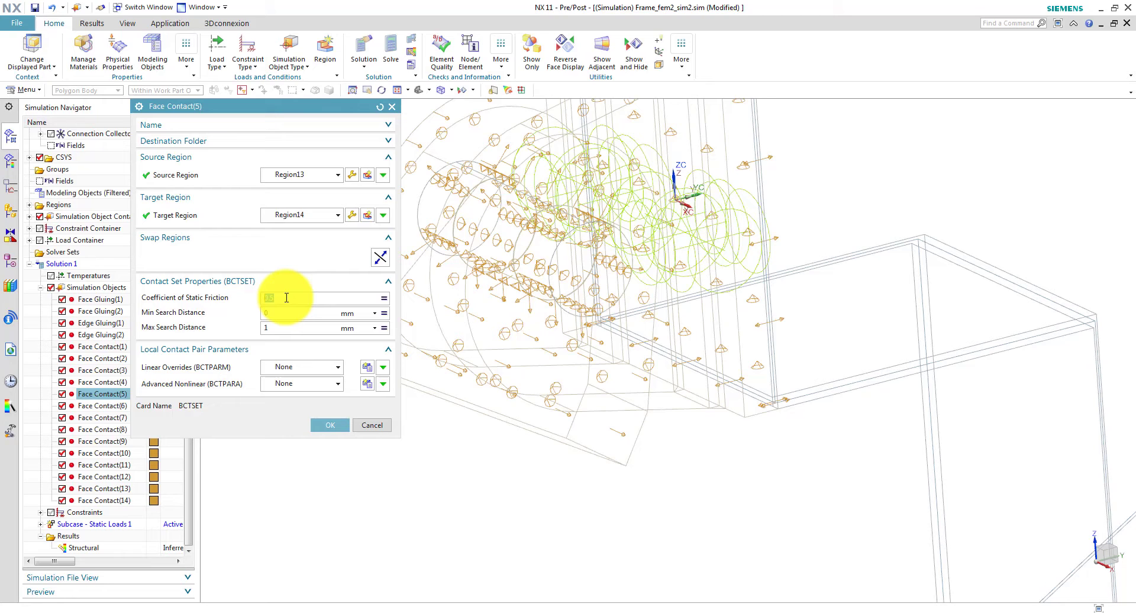
{"action": "left_click", "coordinate": [331, 426]}
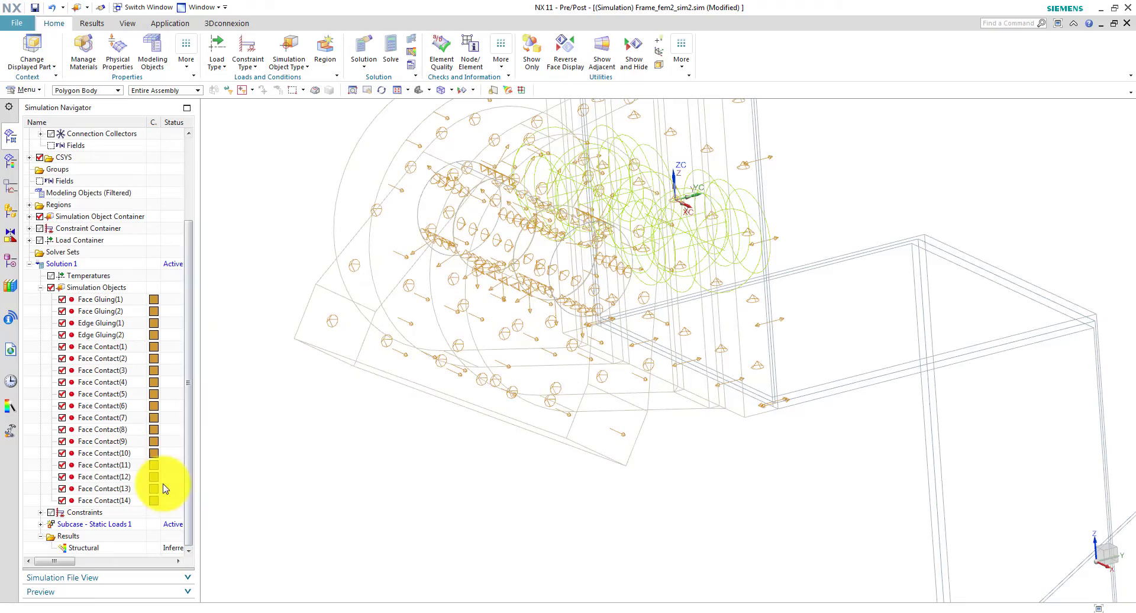
{"action": "double_click", "coordinate": [106, 466]}
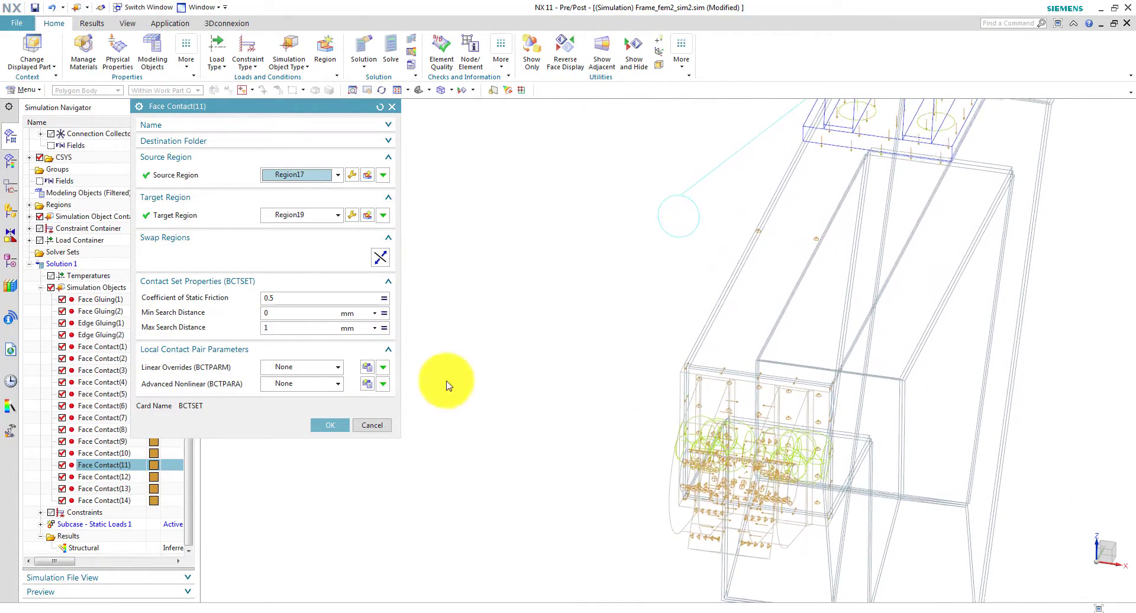
{"action": "left_click", "coordinate": [331, 425]}
{"action": "left_click", "coordinate": [124, 468]}
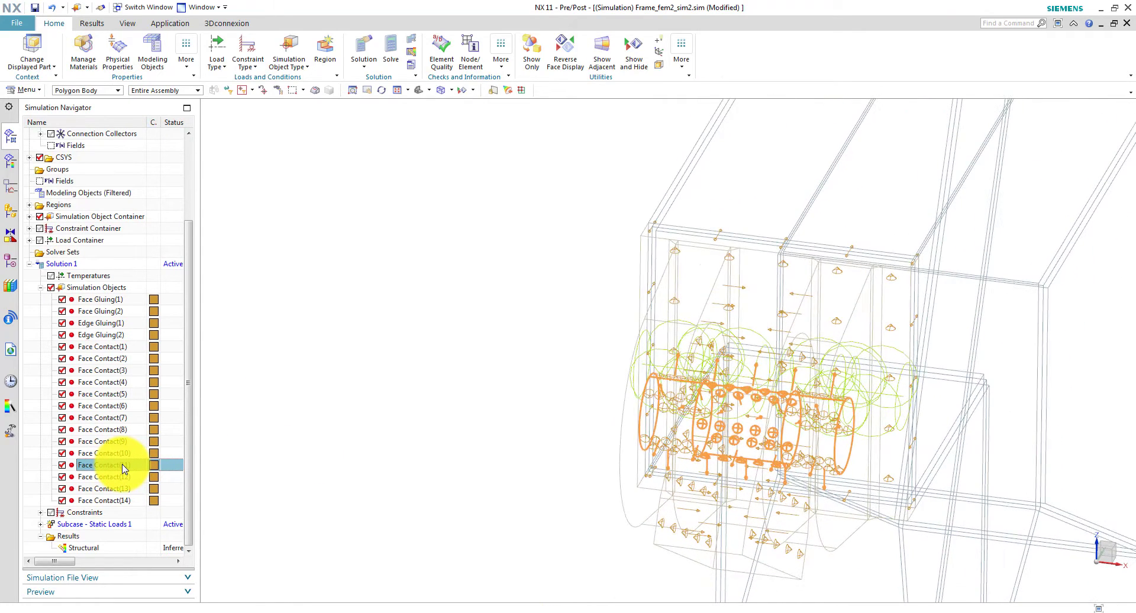
{"action": "double_click", "coordinate": [124, 465]}
{"action": "left_click", "coordinate": [268, 299]}
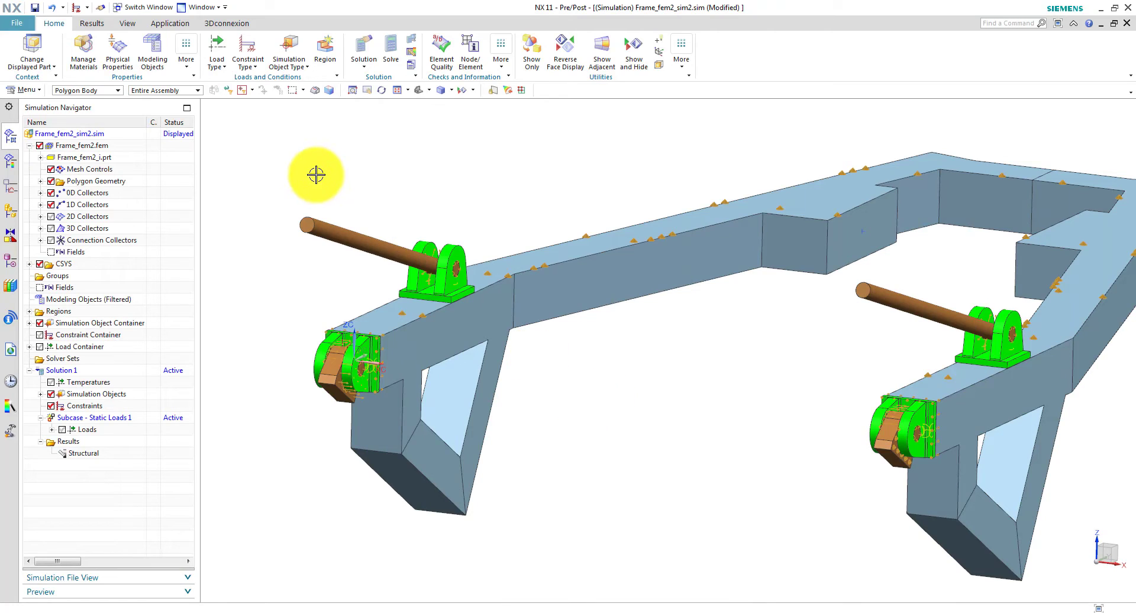
Start a Fixed Constraint on the first pin end face and block face.
{"action": "left_click", "coordinate": [254, 65]}
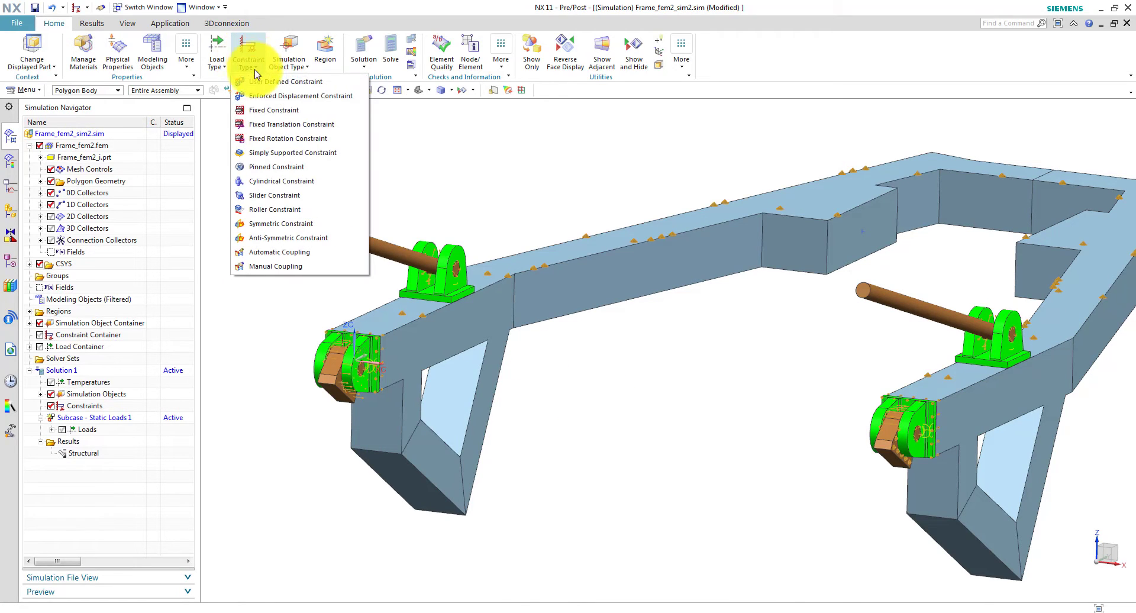
{"action": "left_click", "coordinate": [268, 106]}
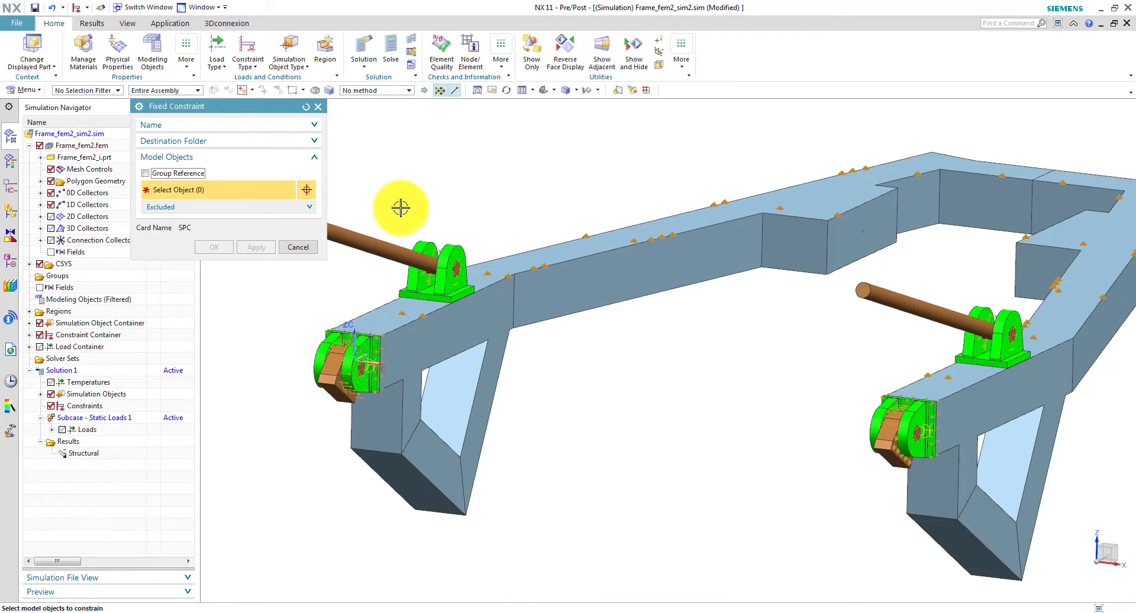
{"action": "scroll", "coordinate": [462, 172], "scroll_direction": "up", "scroll_amount": 5}
{"action": "scroll", "coordinate": [562, 219], "scroll_direction": "up", "scroll_amount": 3}
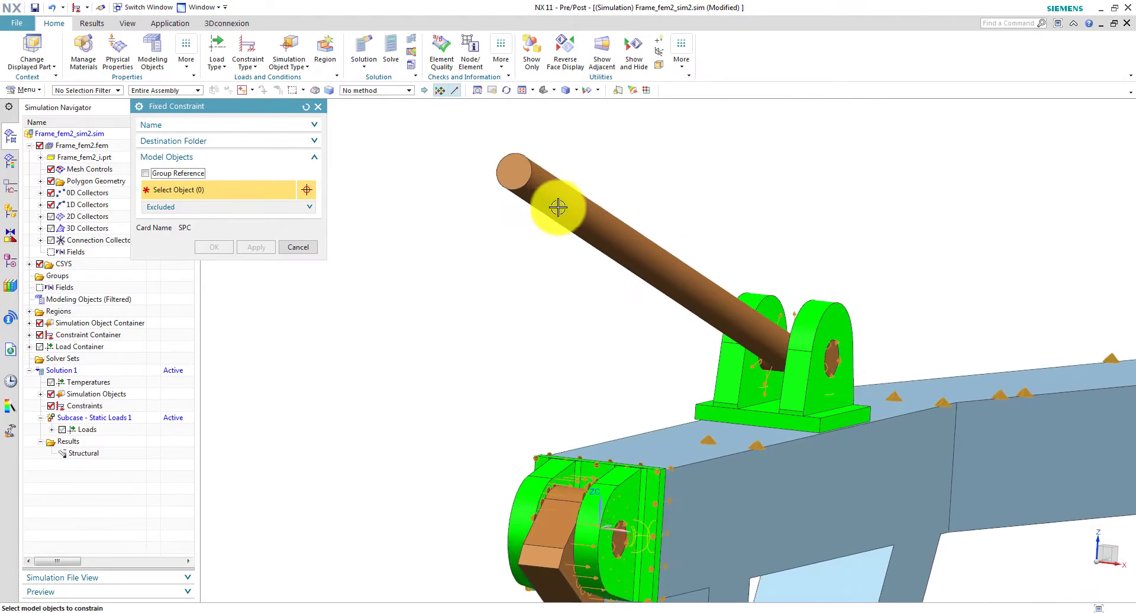
{"action": "left_click", "coordinate": [520, 172]}
{"action": "scroll", "coordinate": [490, 312], "scroll_direction": "up", "scroll_amount": 2}
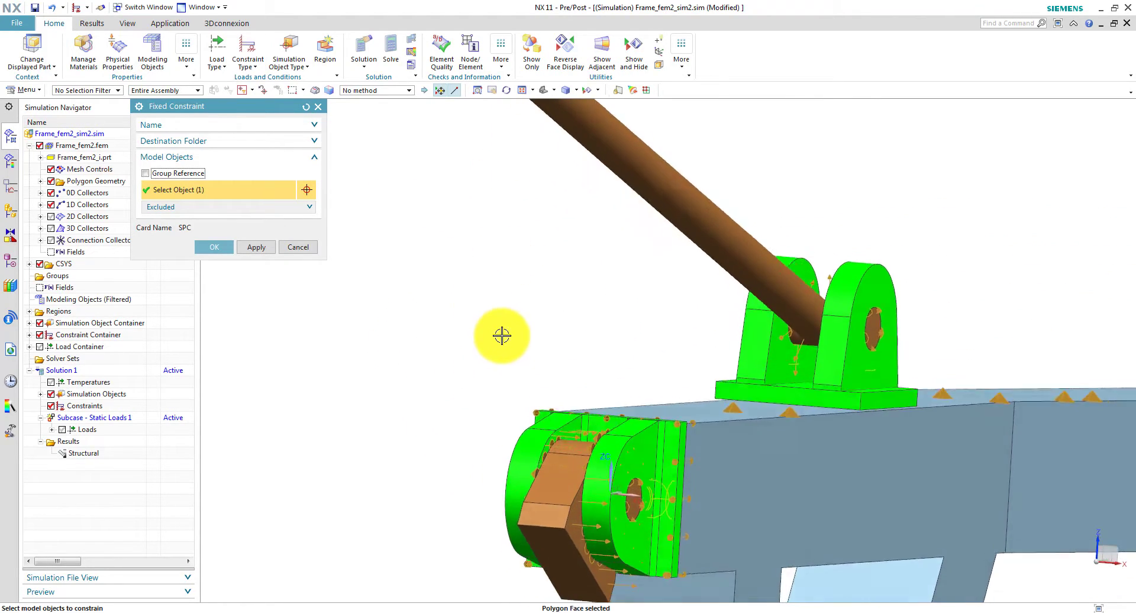
{"action": "left_click", "coordinate": [522, 240]}
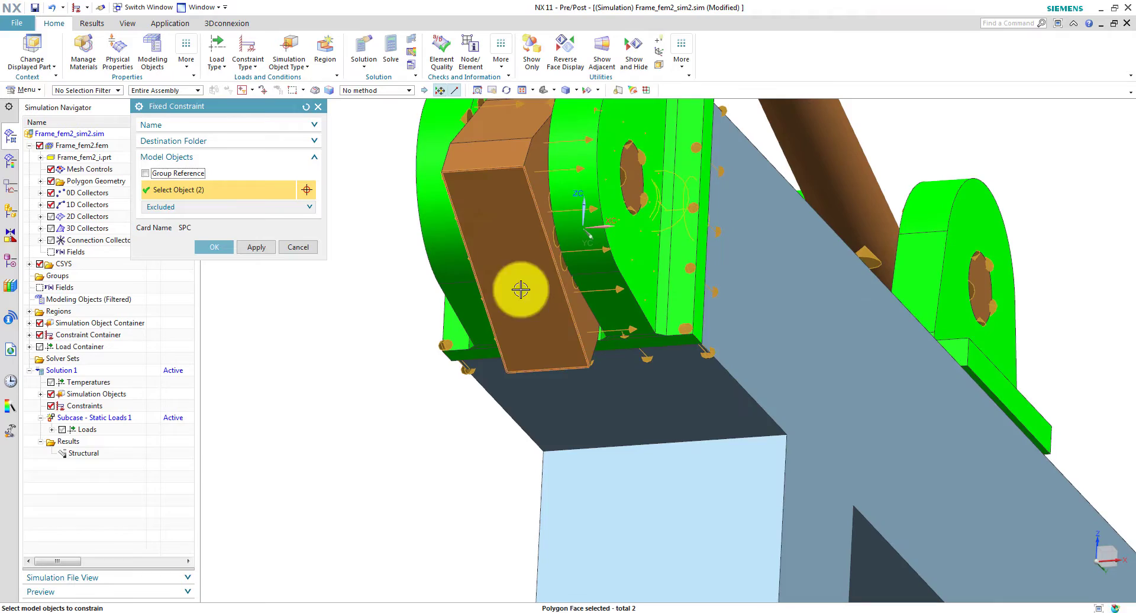
{"action": "scroll", "coordinate": [507, 456], "scroll_direction": "down", "scroll_amount": 6}
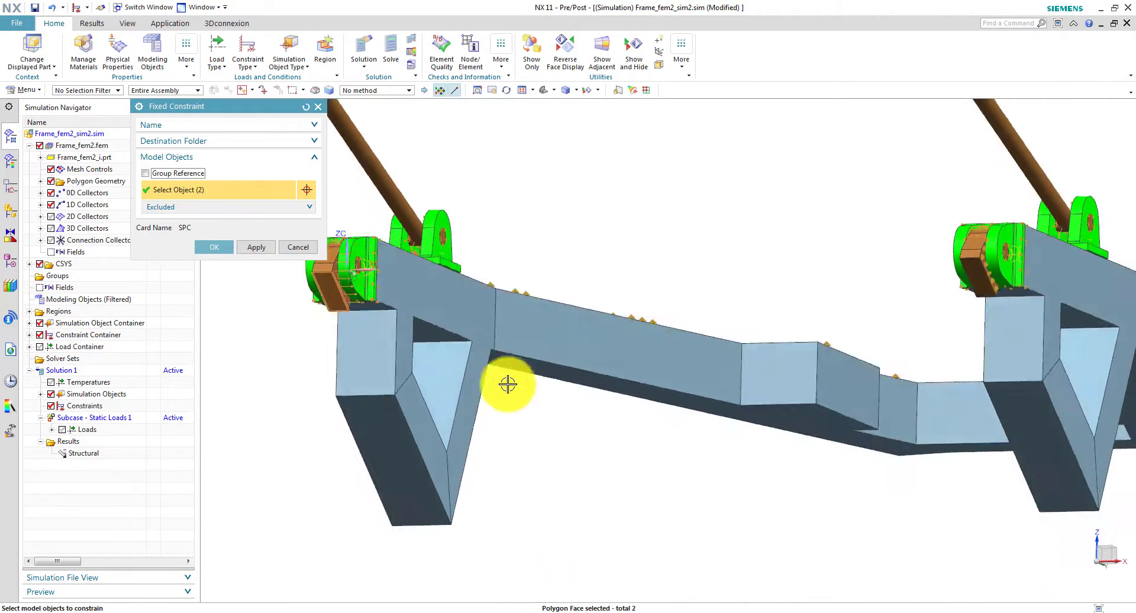
Add the other pin end face and brown block face, then apply the fixed constraint.
{"action": "left_click", "coordinate": [665, 265]}
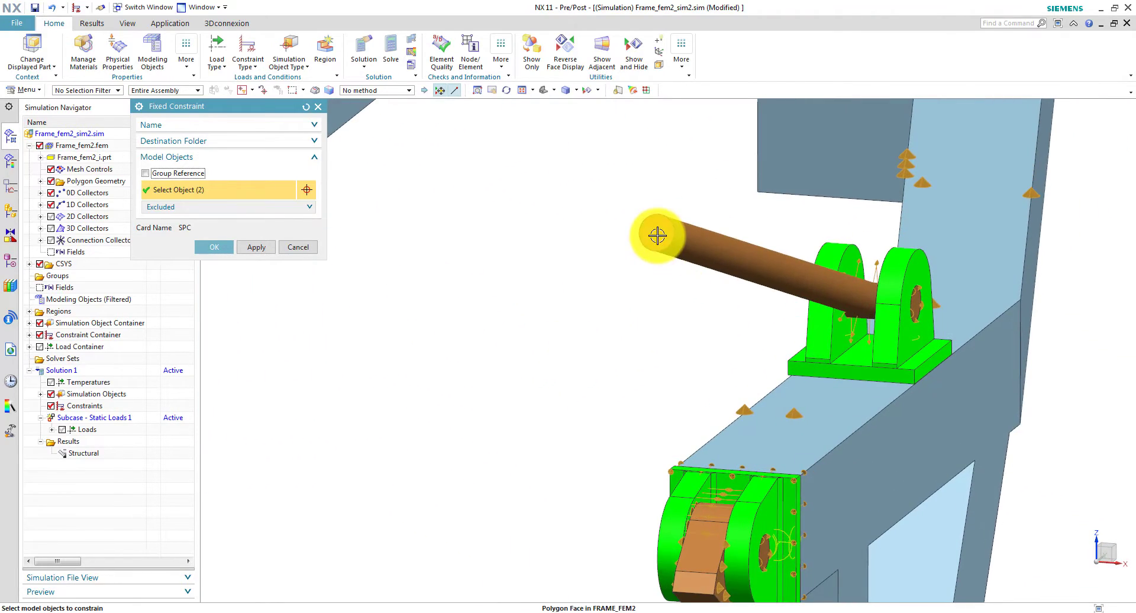
{"action": "middle_click_drag", "start_coordinate": [596, 446], "coordinate": [596, 447]}
{"action": "scroll", "coordinate": [619, 376], "scroll_direction": "up", "scroll_amount": 4}
{"action": "left_click", "coordinate": [756, 351]}
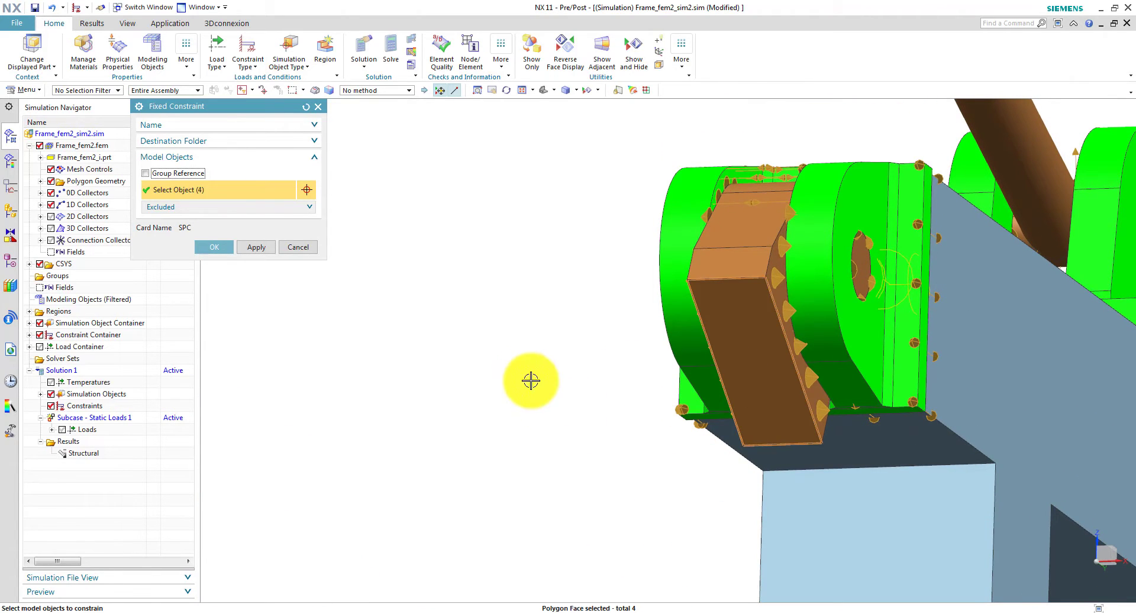
{"action": "key", "text": "ctrl+f"}
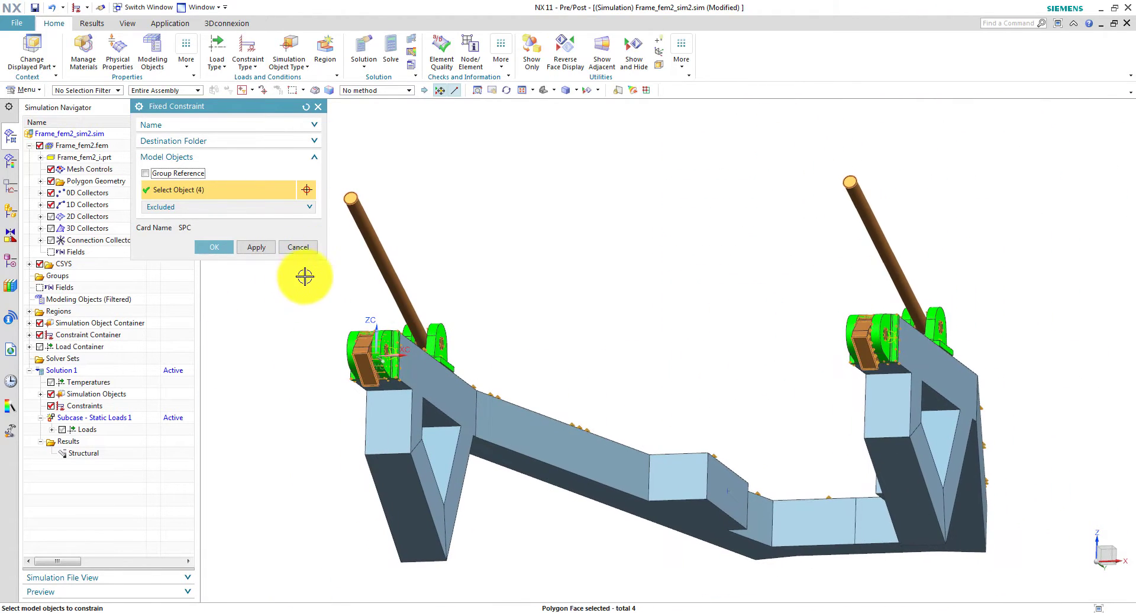
{"action": "left_click", "coordinate": [226, 254]}
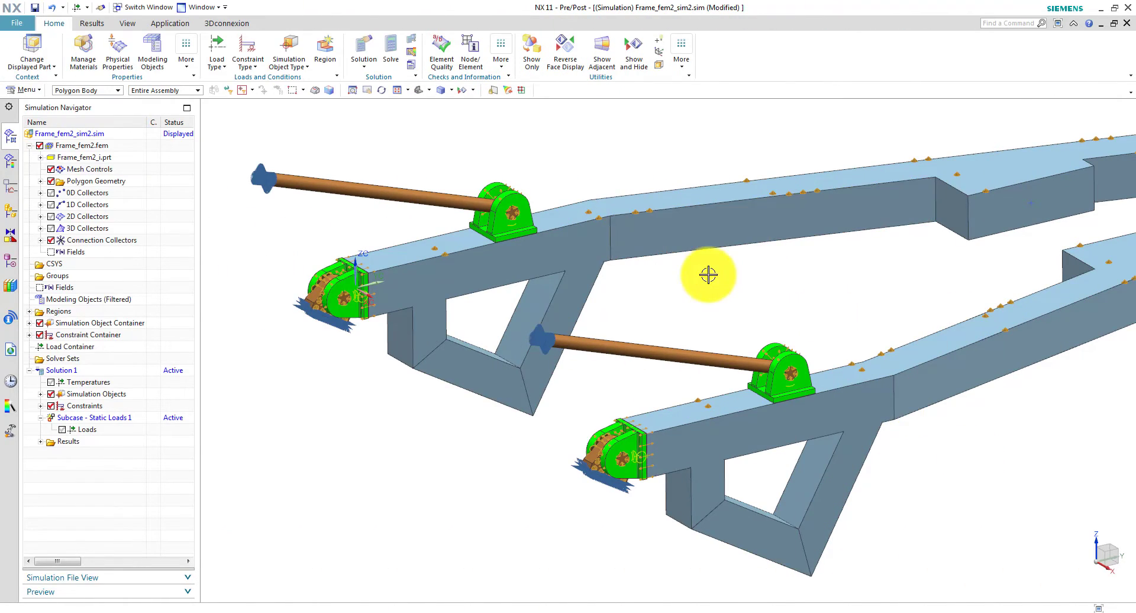
Start a gravity load directed along a two-point vector between two frame corners.
{"action": "left_click", "coordinate": [218, 64]}
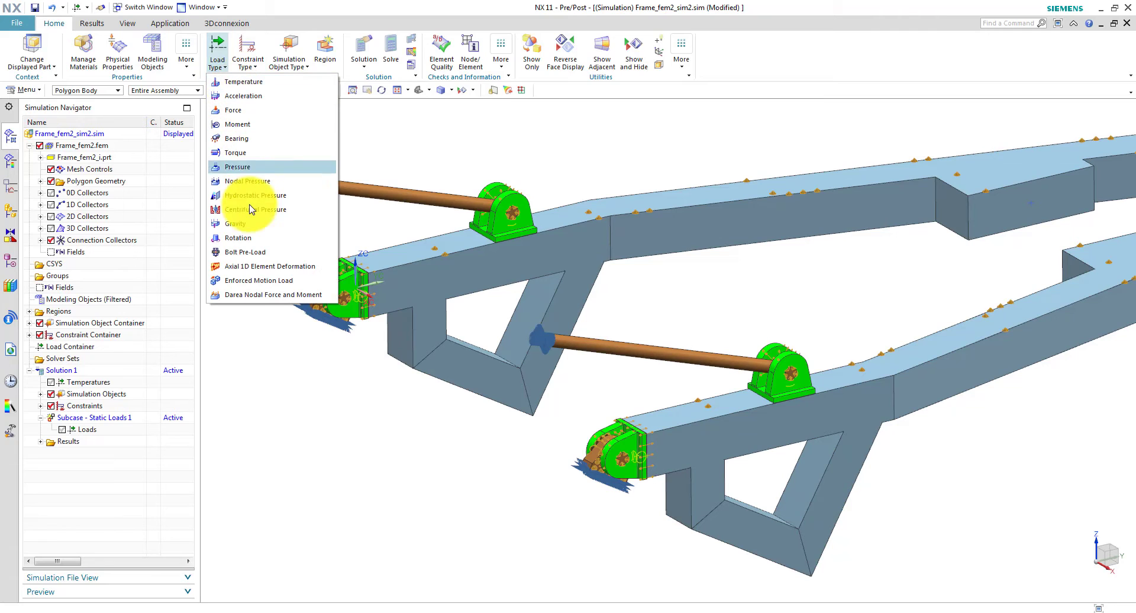
{"action": "left_click", "coordinate": [246, 225]}
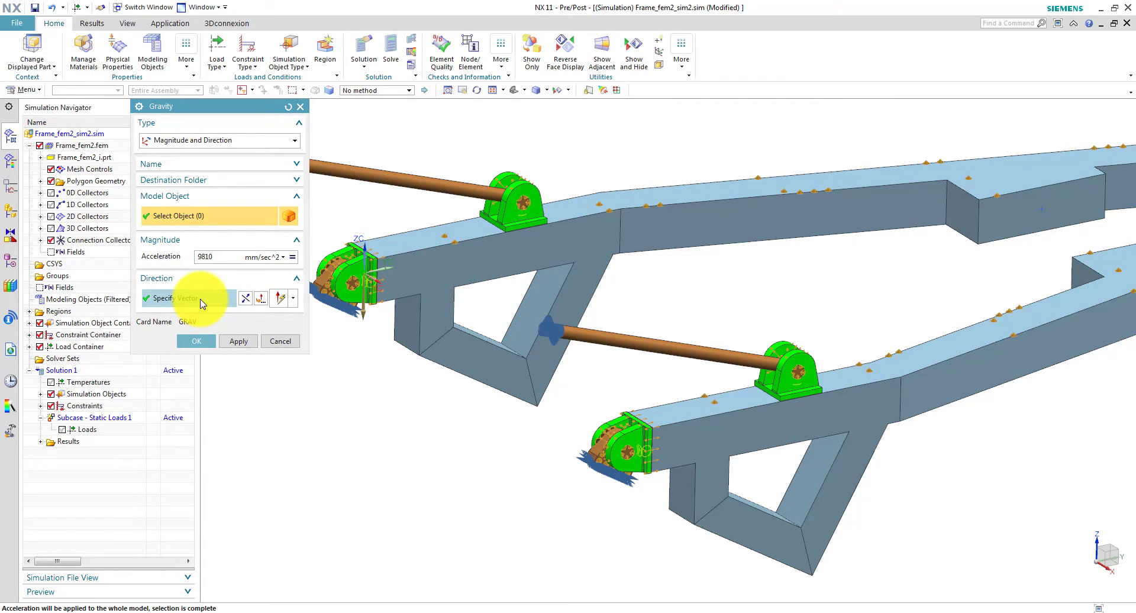
{"action": "left_click", "coordinate": [293, 298]}
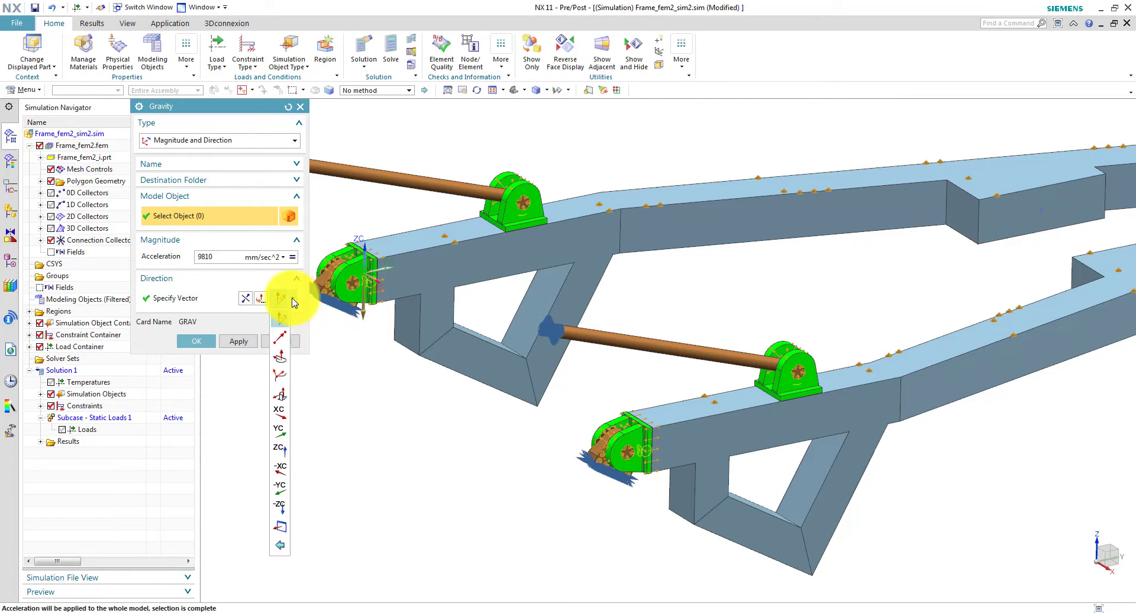
{"action": "left_click", "coordinate": [282, 342]}
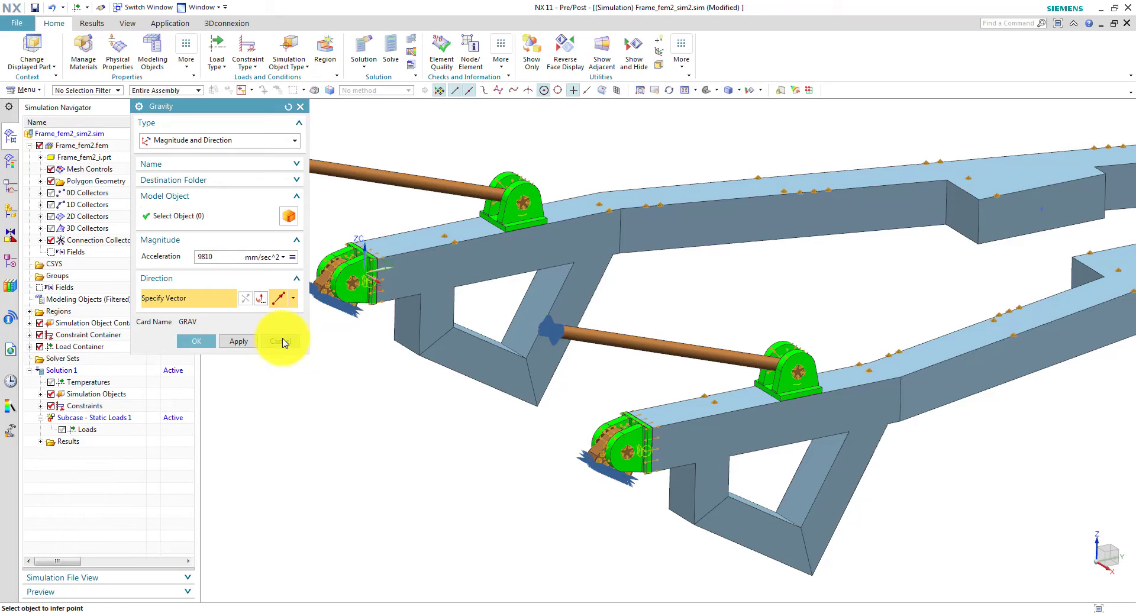
{"action": "left_click", "coordinate": [612, 256]}
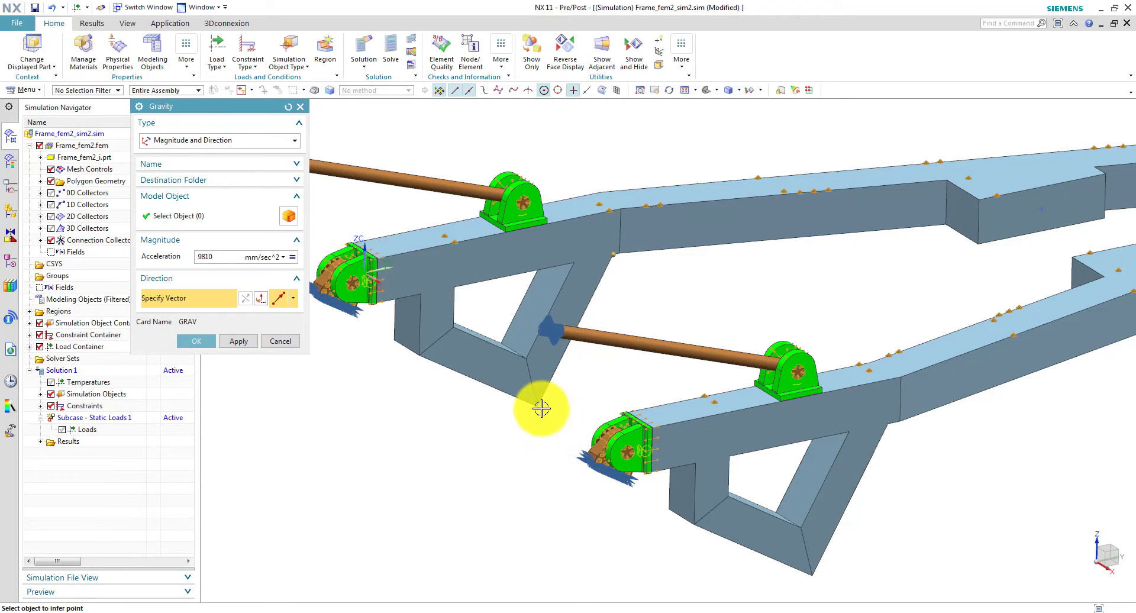
{"action": "left_click", "coordinate": [541, 408]}
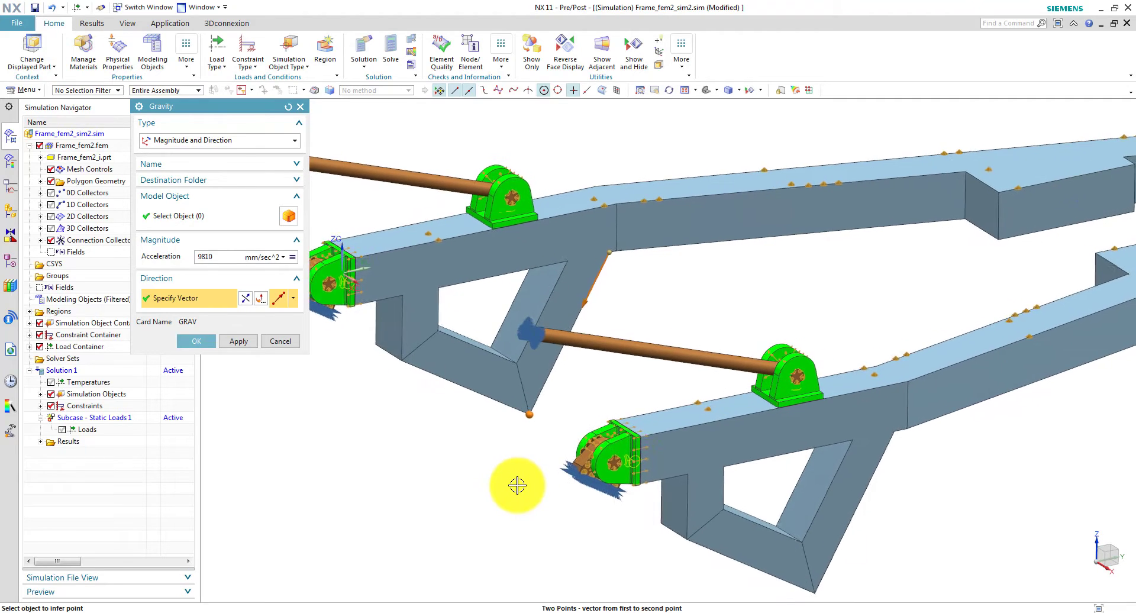
Apply the 9810 mm/sec^2 gravity load to the model and close the dialog.
{"action": "scroll", "coordinate": [517, 486], "scroll_direction": "up", "scroll_amount": 1}
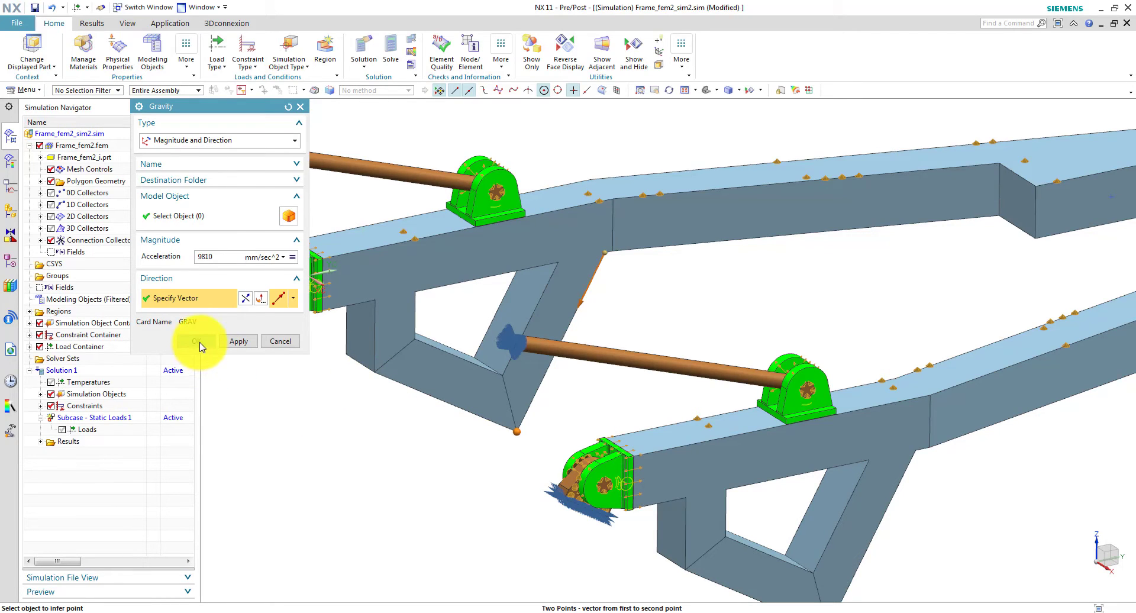
{"action": "left_click", "coordinate": [234, 346]}
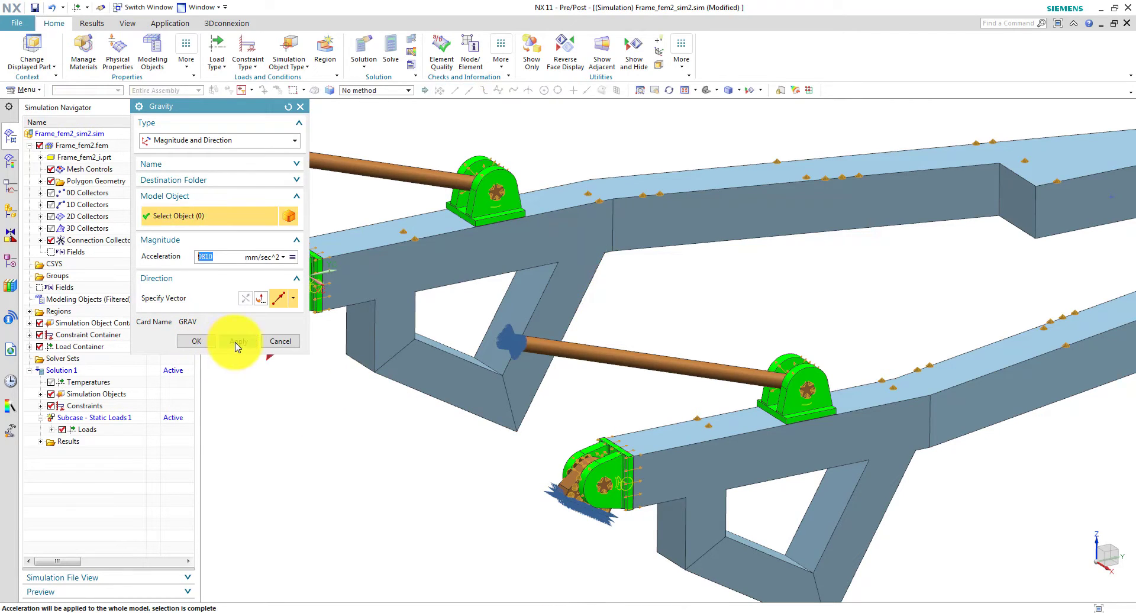
{"action": "scroll", "coordinate": [246, 406], "scroll_direction": "down", "scroll_amount": 2}
{"action": "scroll", "coordinate": [288, 403], "scroll_direction": "down", "scroll_amount": 2}
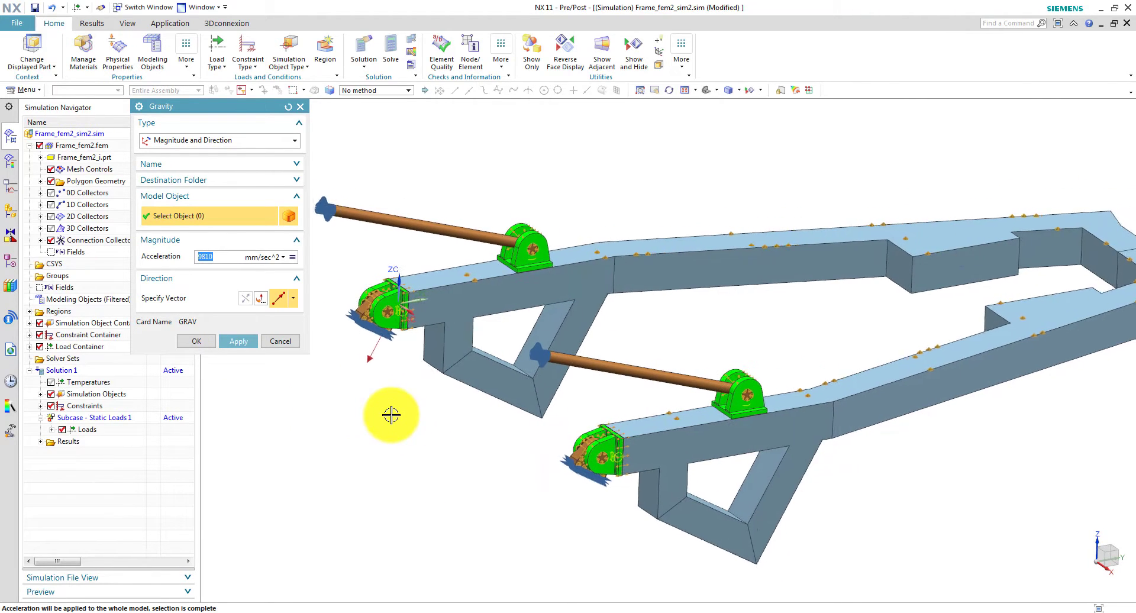
{"action": "middle_click_drag", "start_coordinate": [378, 383], "coordinate": [376, 382], "text": "shift"}
{"action": "left_click", "coordinate": [208, 346]}
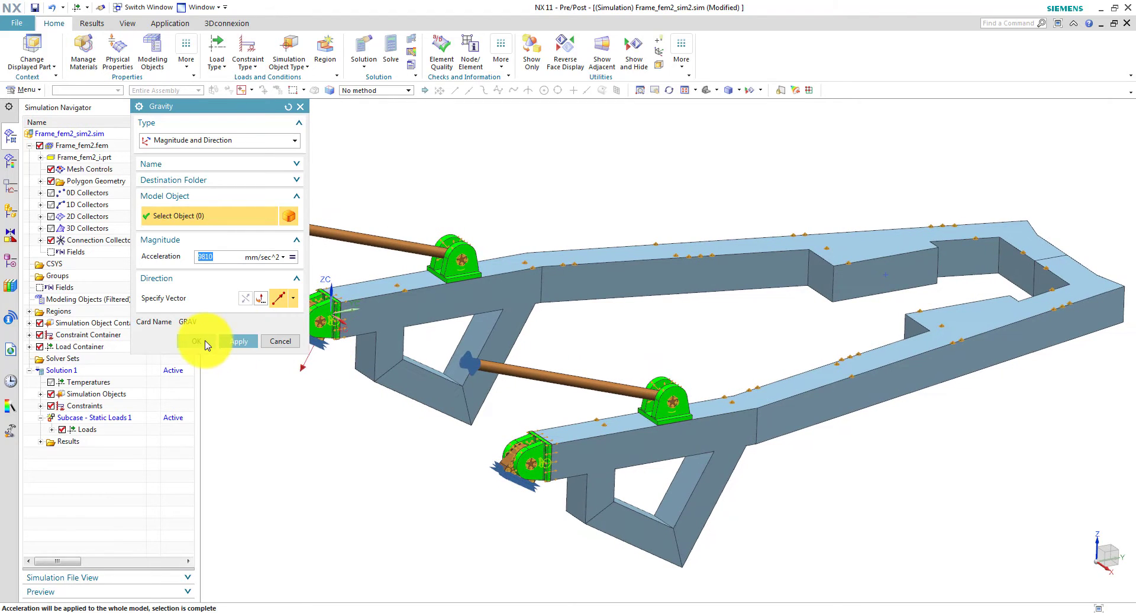
{"action": "left_click", "coordinate": [287, 343]}
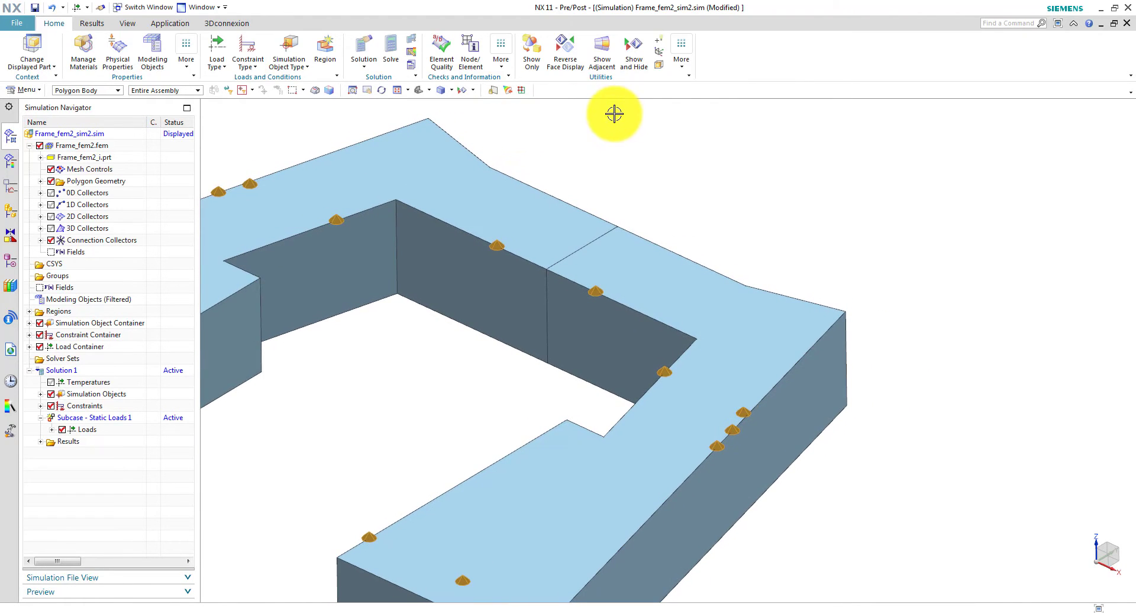
Add an Offset CSYS at X 1920, Y 6394.545 mm, rotated -82° about X and 10° about Y.
{"action": "left_click", "coordinate": [660, 57]}
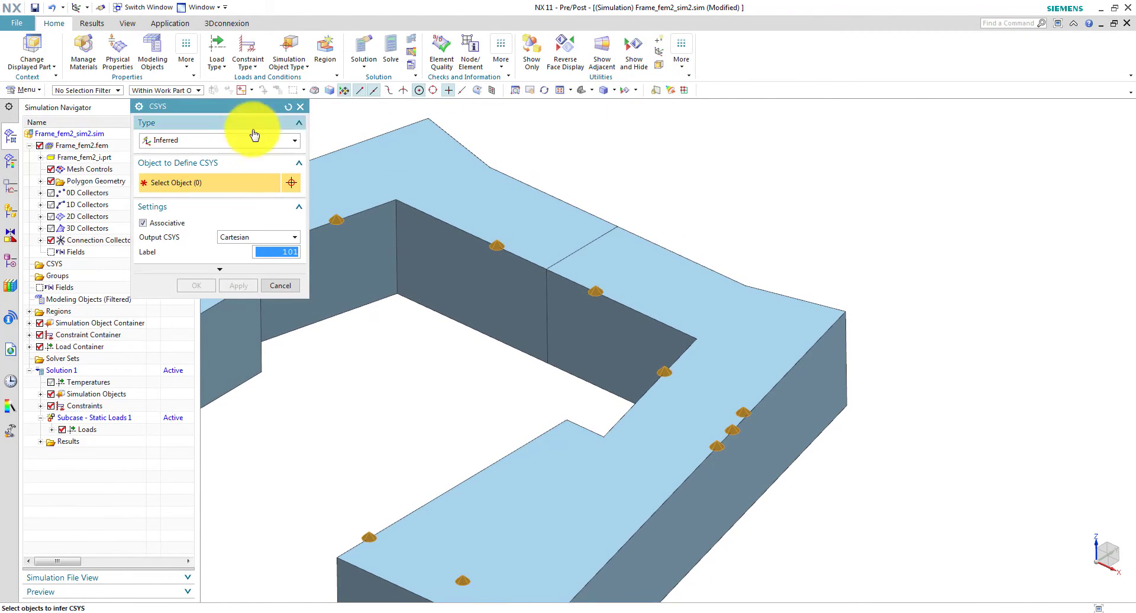
{"action": "left_click", "coordinate": [209, 147]}
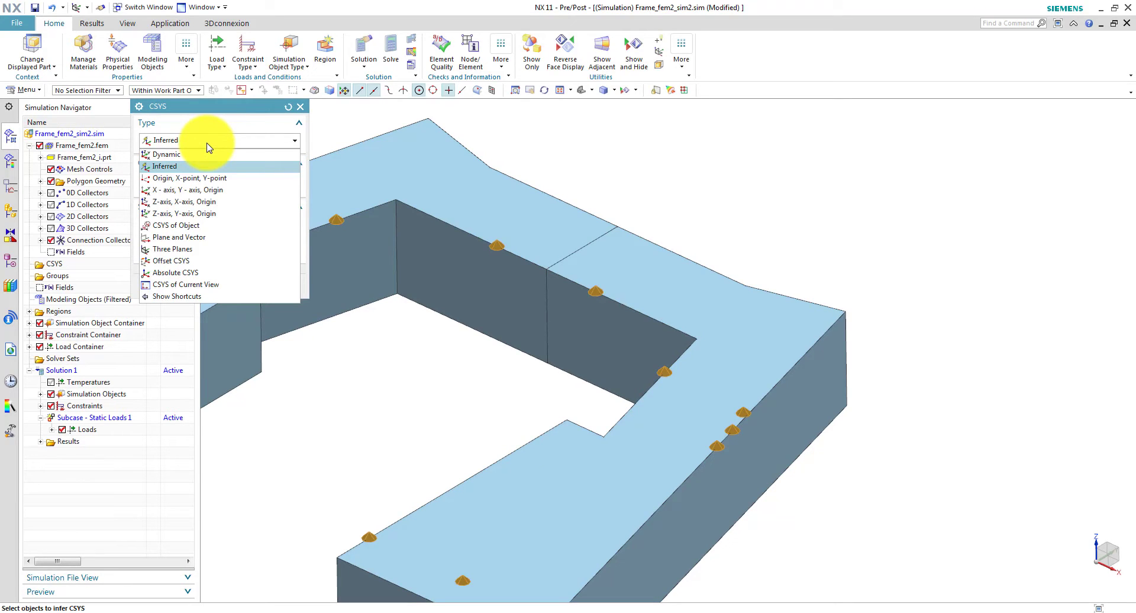
{"action": "left_click", "coordinate": [194, 261]}
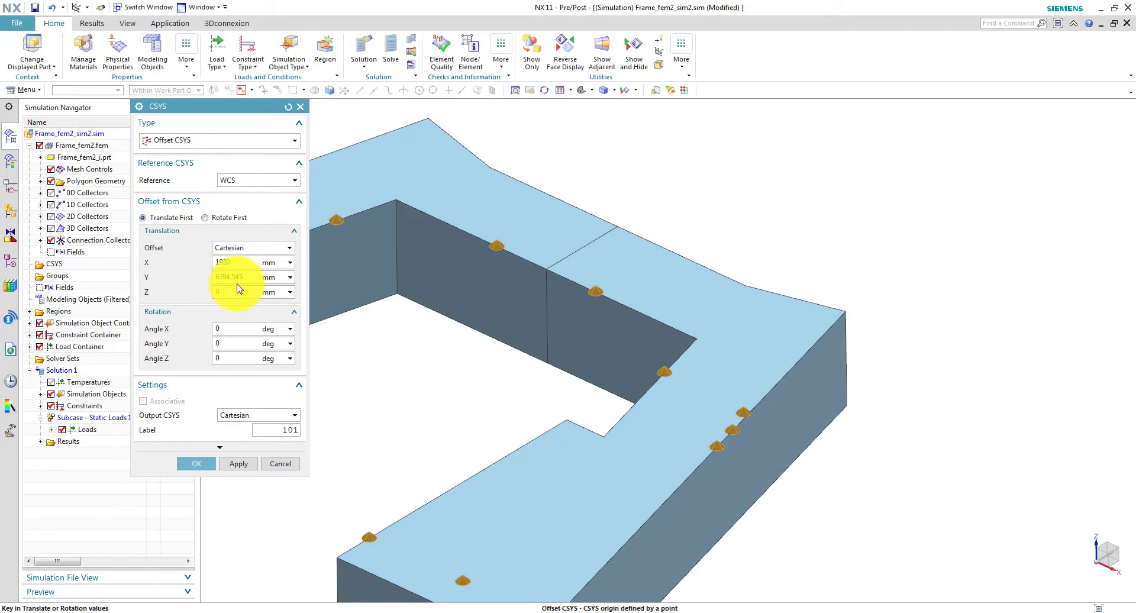
{"action": "left_click", "coordinate": [234, 292]}
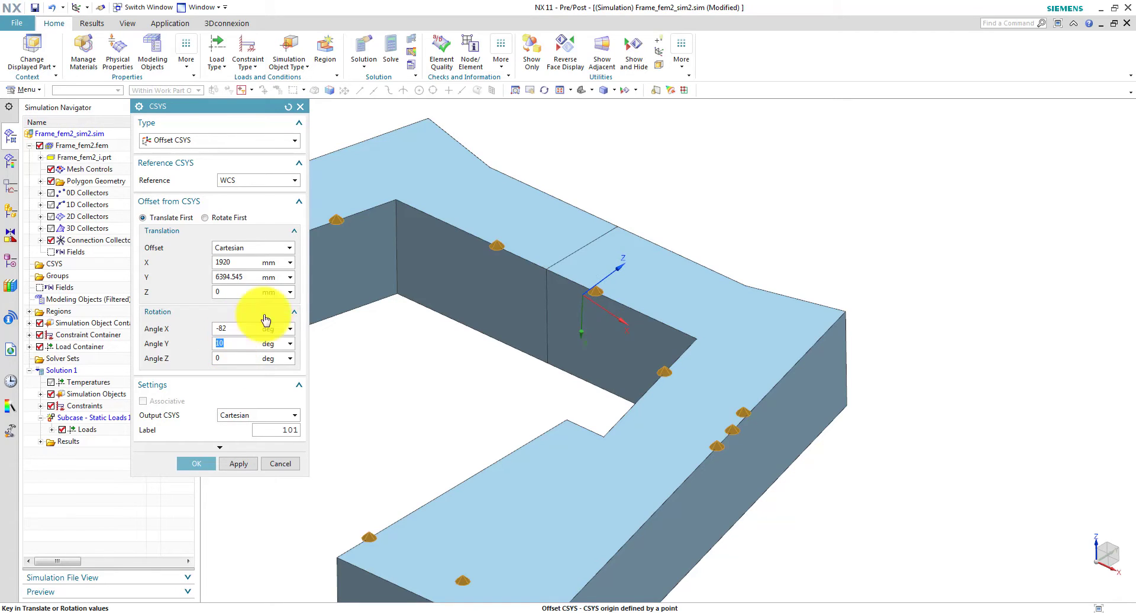
{"action": "scroll", "coordinate": [602, 330], "scroll_direction": "up", "scroll_amount": 3}
{"action": "scroll", "coordinate": [602, 330], "scroll_direction": "up", "scroll_amount": 3}
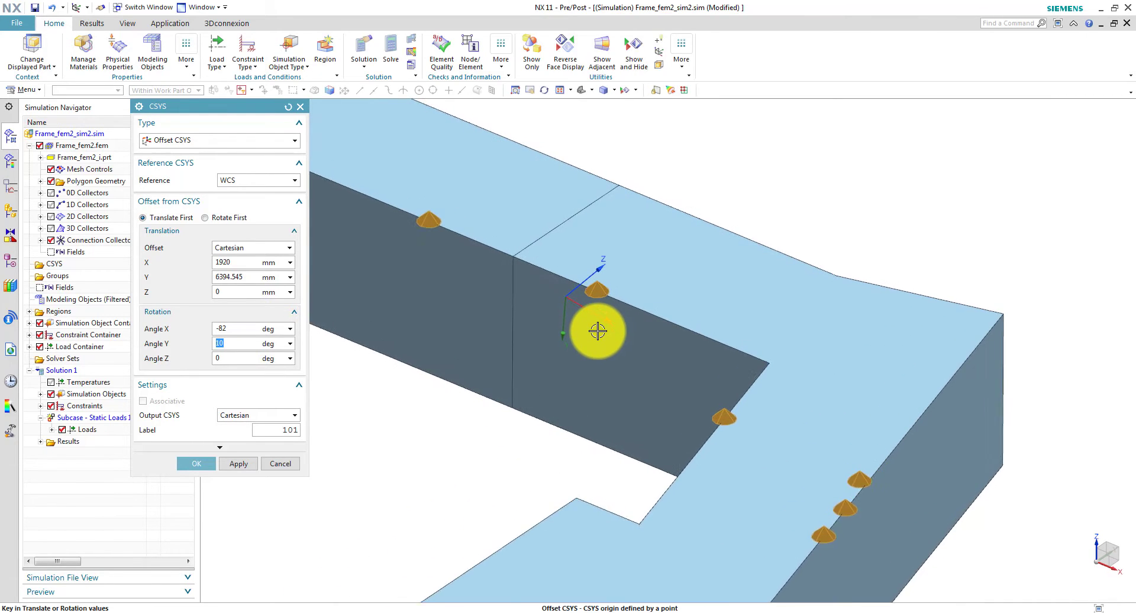
{"action": "scroll", "coordinate": [573, 379], "scroll_direction": "up", "scroll_amount": 1}
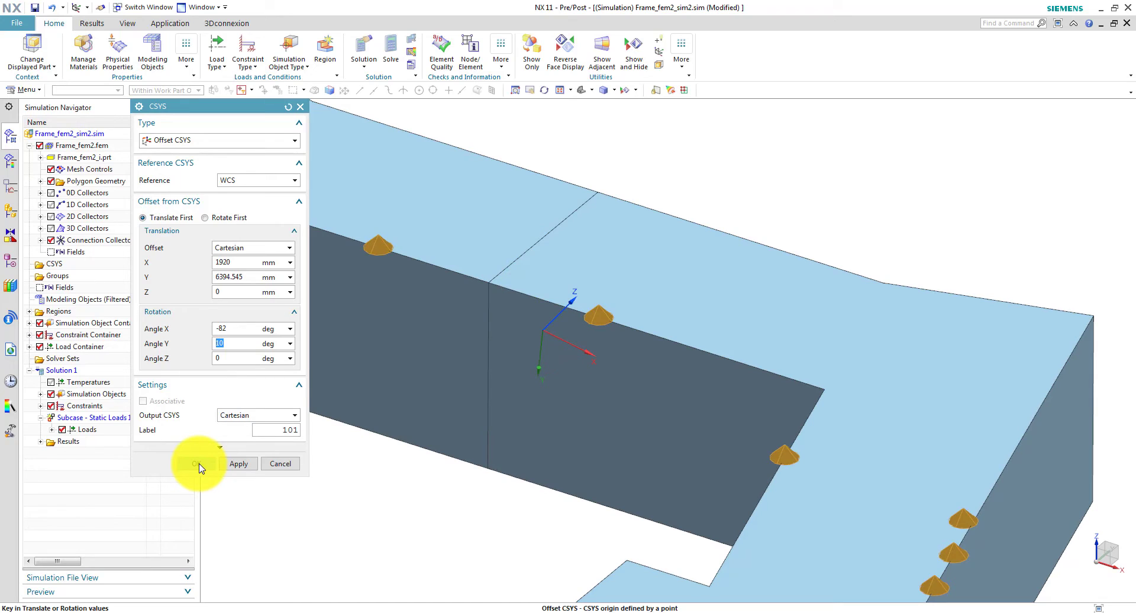
{"action": "left_click", "coordinate": [199, 465]}
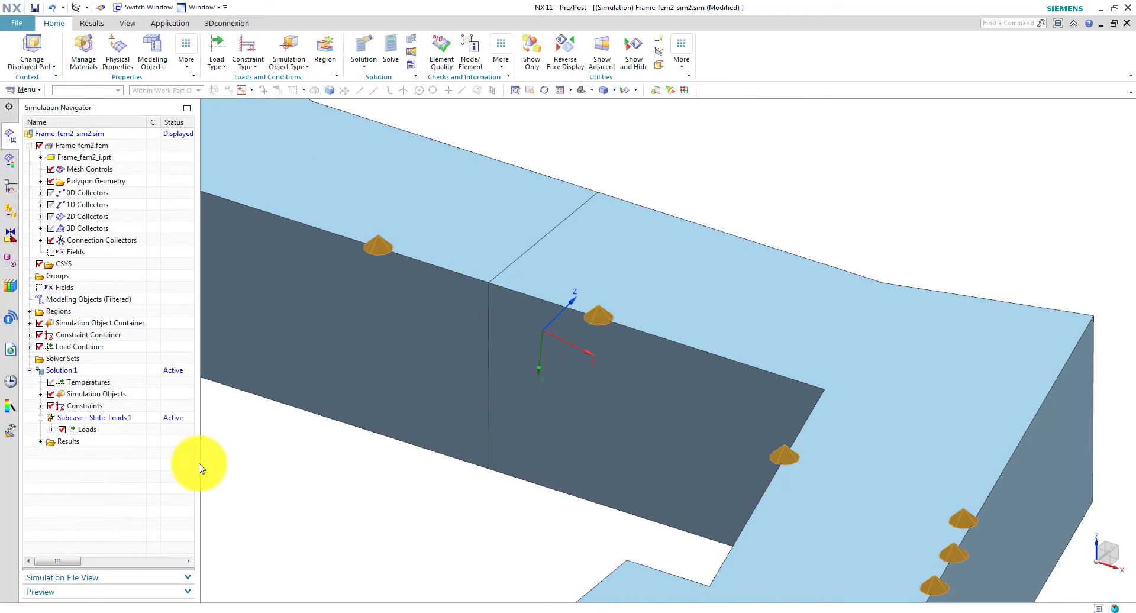
{"action": "middle_click_drag", "start_coordinate": [444, 452], "coordinate": [468, 104], "text": "ctrl"}
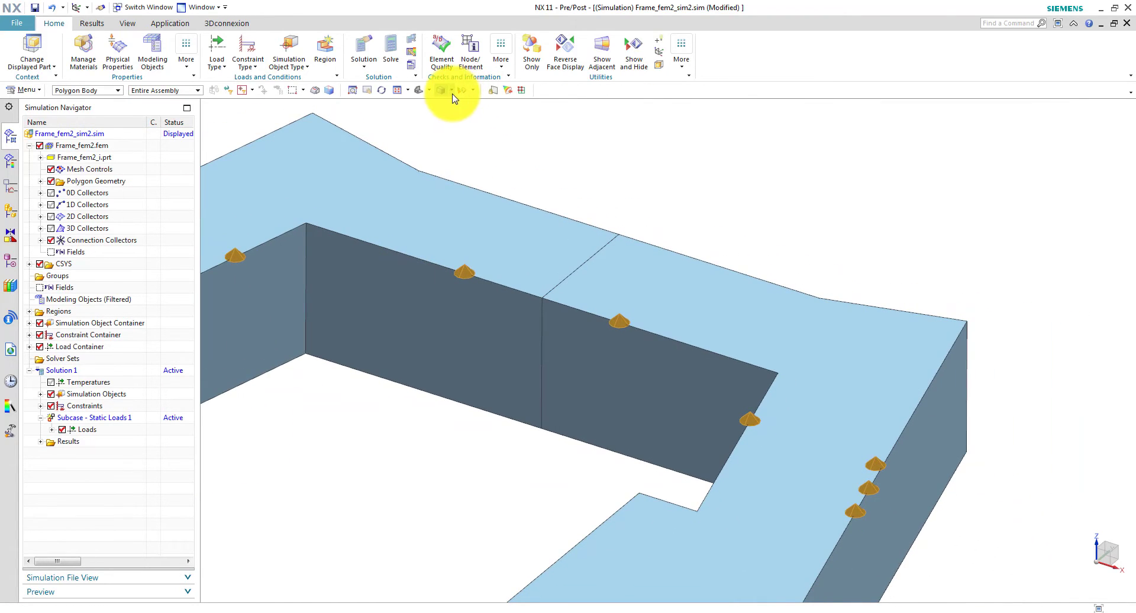
Switch the frame's rendering style to Static Wireframe.
{"action": "left_click", "coordinate": [449, 90]}
{"action": "left_click", "coordinate": [463, 168]}
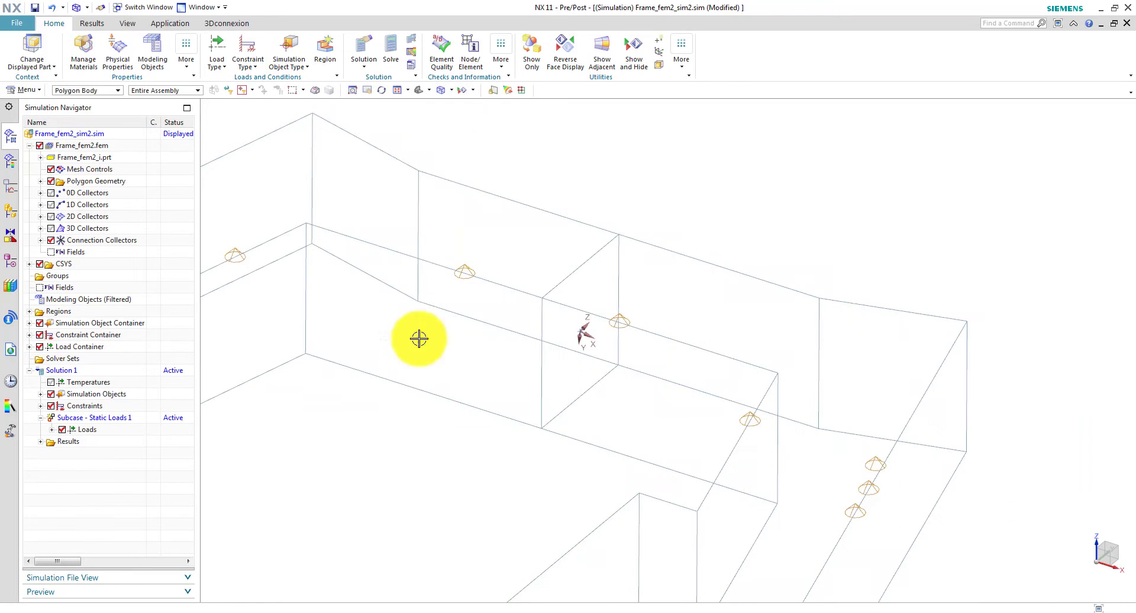
{"action": "scroll", "coordinate": [388, 368], "scroll_direction": "up", "scroll_amount": 3}
{"action": "scroll", "coordinate": [393, 370], "scroll_direction": "up", "scroll_amount": 2}
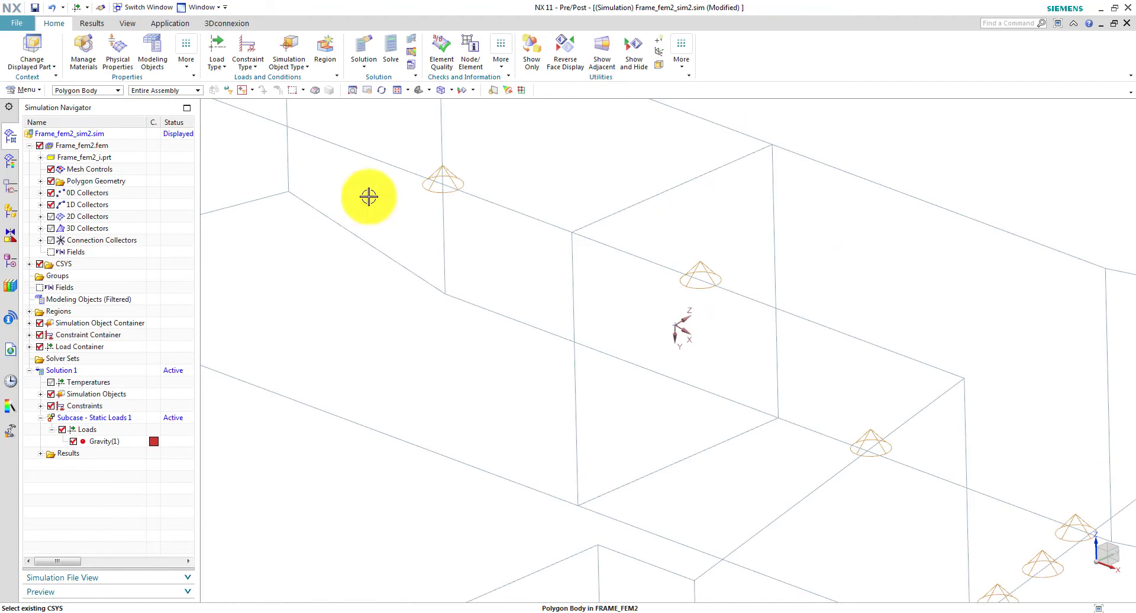
Start a force load on the frame using the existing CSYS as its Cartesian local frame.
{"action": "left_click", "coordinate": [223, 69]}
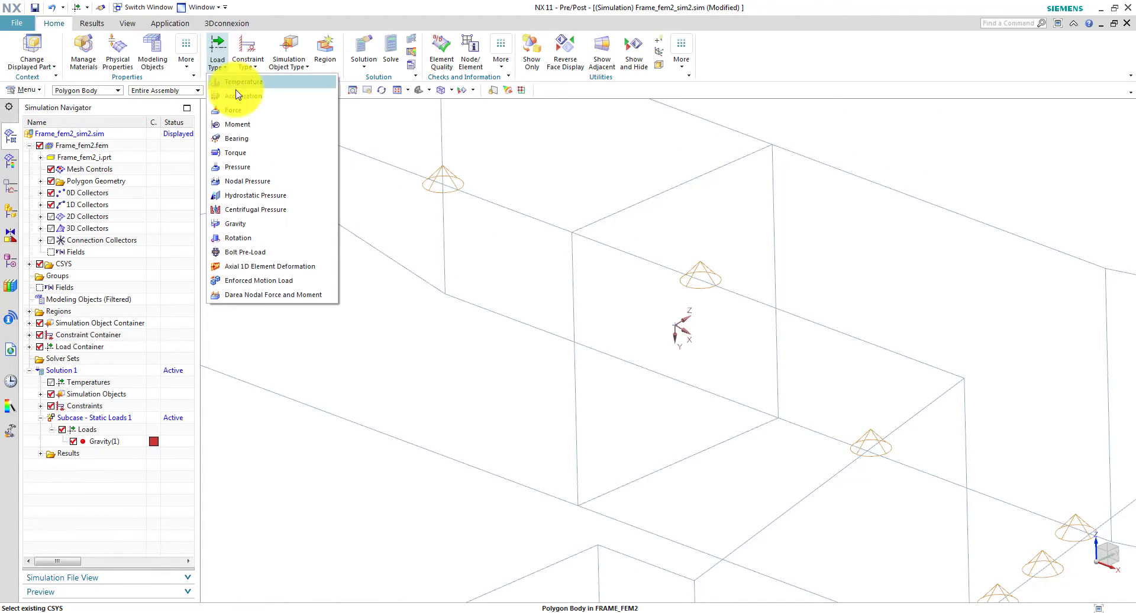
{"action": "left_click", "coordinate": [240, 111]}
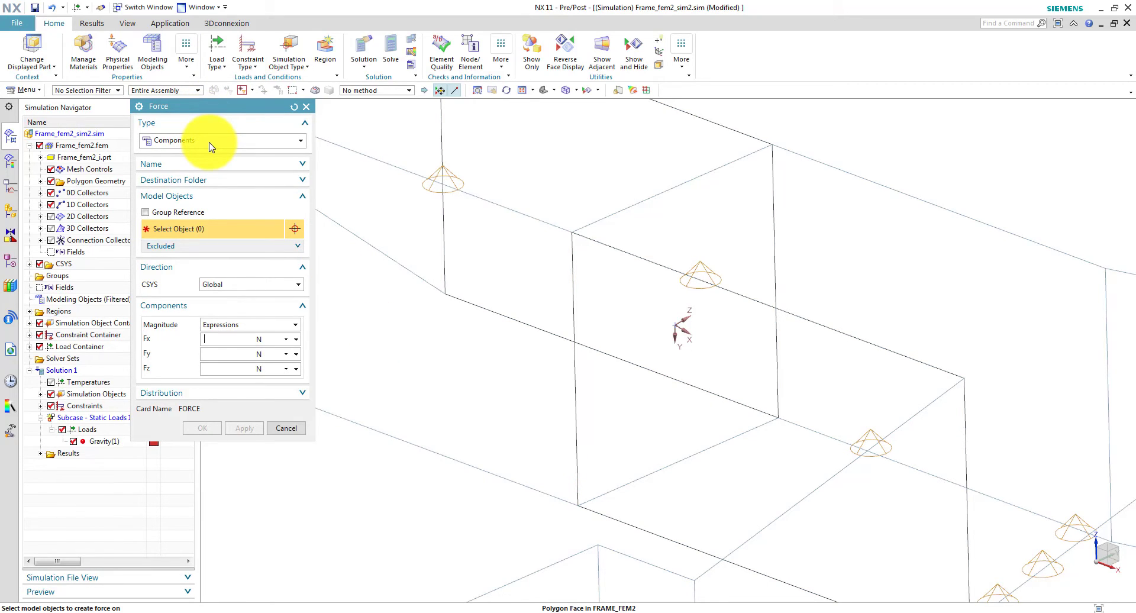
{"action": "left_click", "coordinate": [677, 324]}
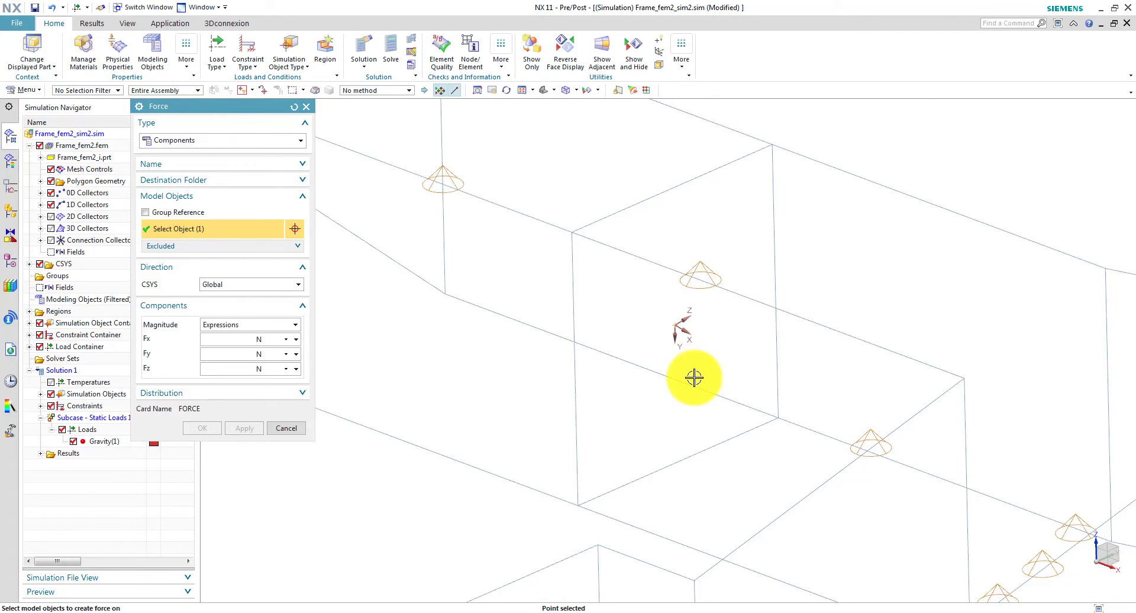
{"action": "left_click", "coordinate": [298, 284]}
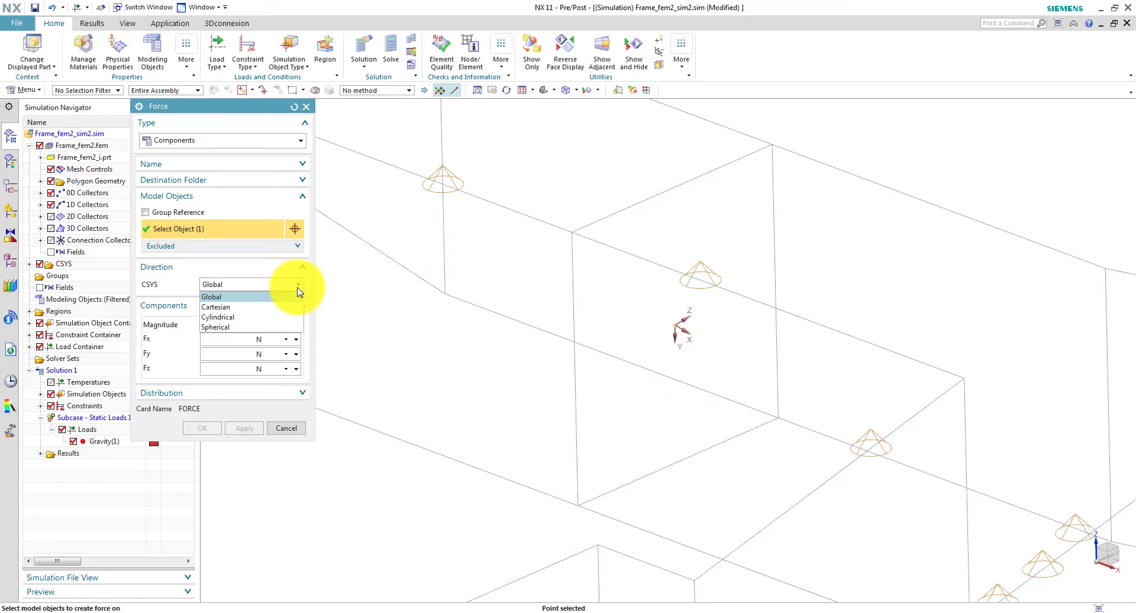
{"action": "left_click", "coordinate": [241, 309]}
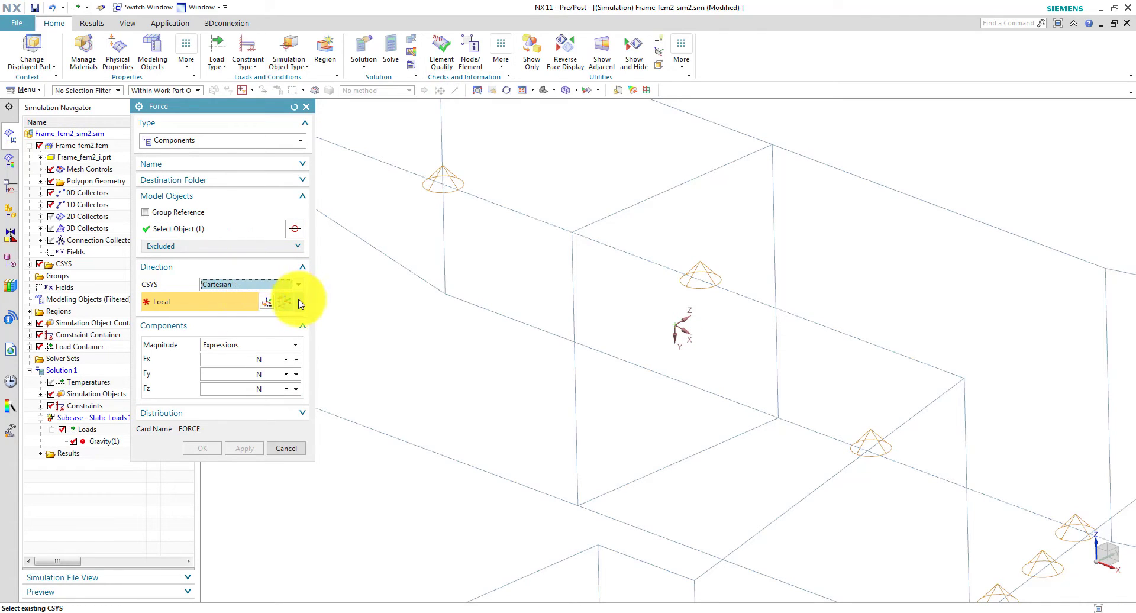
{"action": "left_click", "coordinate": [300, 303]}
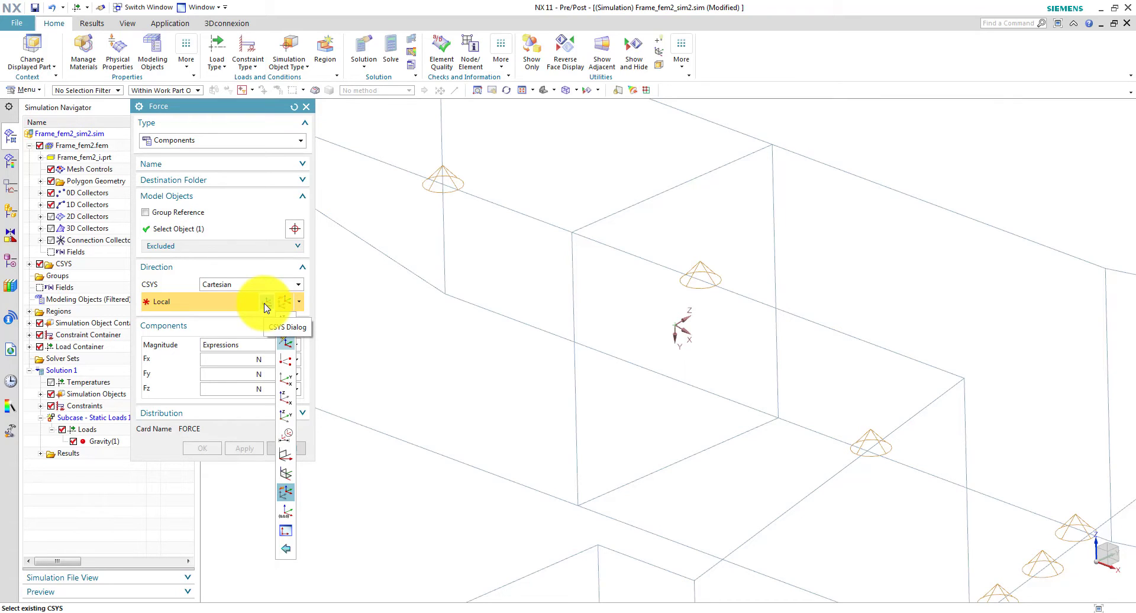
{"action": "left_click", "coordinate": [287, 491]}
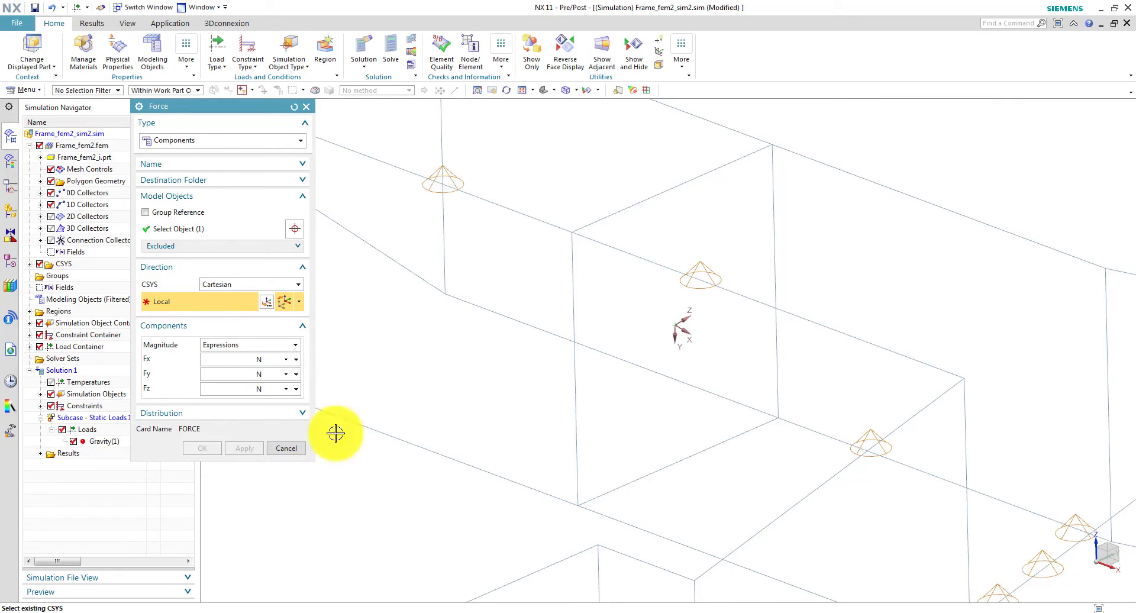
{"action": "left_click", "coordinate": [678, 327]}
{"action": "left_click", "coordinate": [677, 326]}
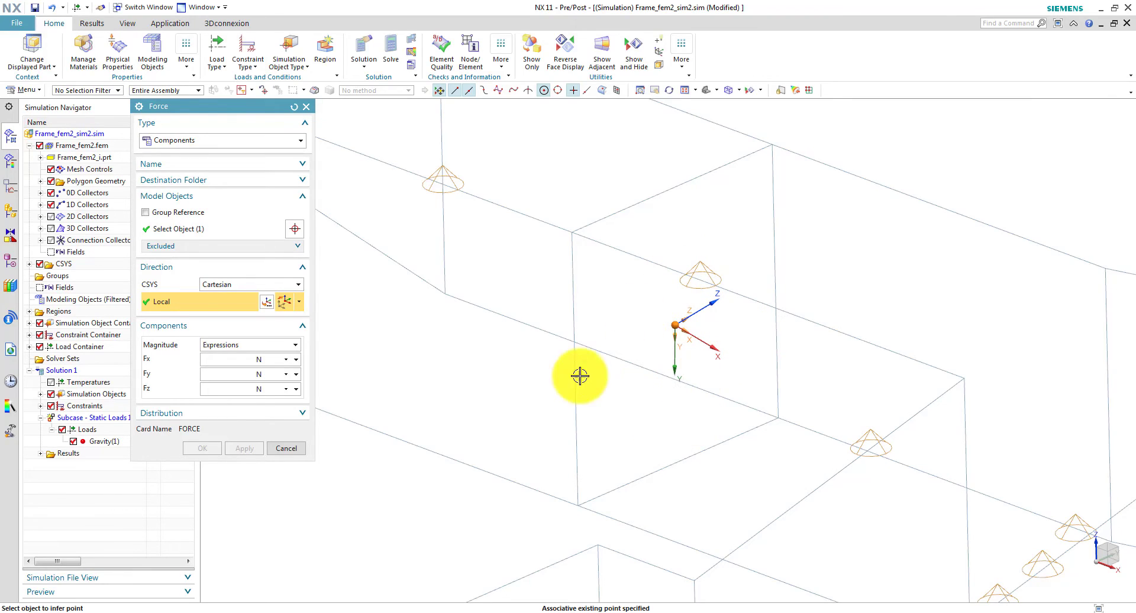
Enter force components Fx 0, Fy 12000, Fz -11000 N and apply Force(1).
{"action": "left_click", "coordinate": [212, 359]}
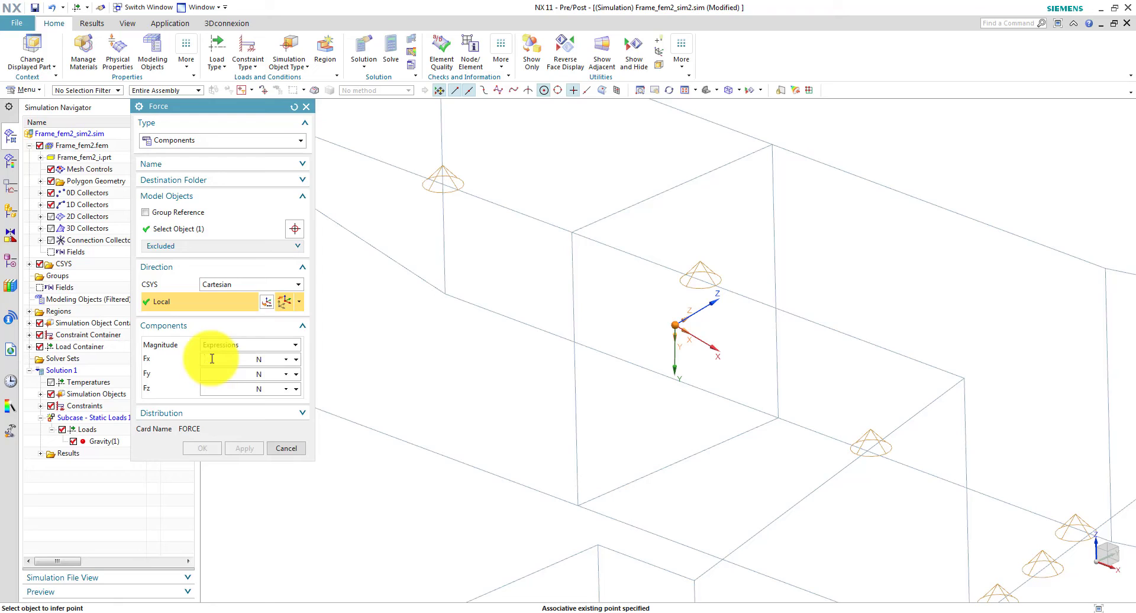
{"action": "type", "text": "0"}
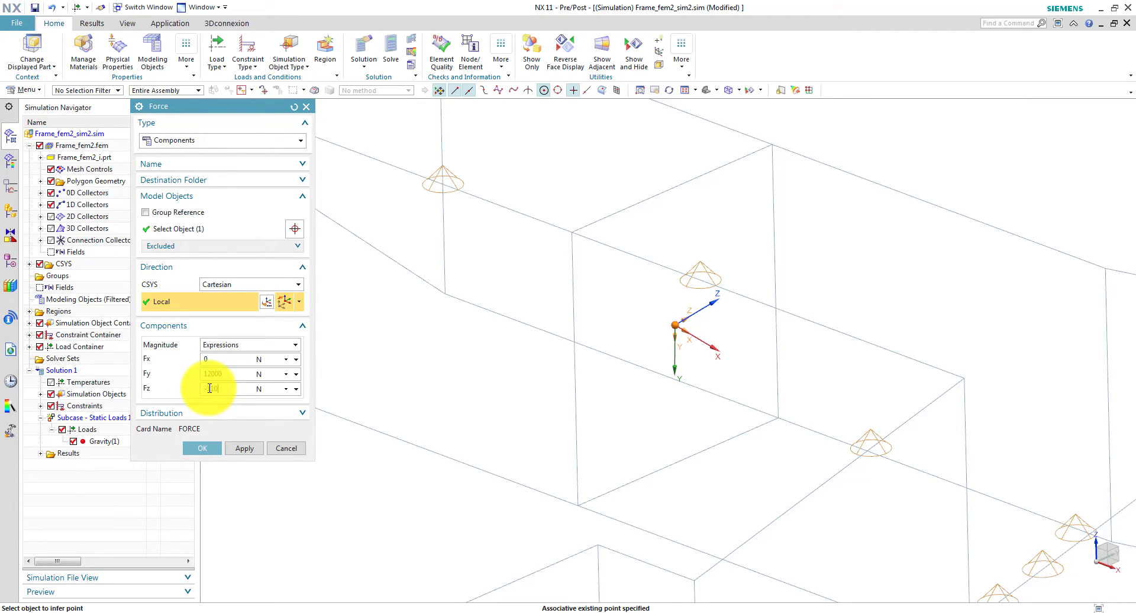
{"action": "left_click", "coordinate": [239, 450]}
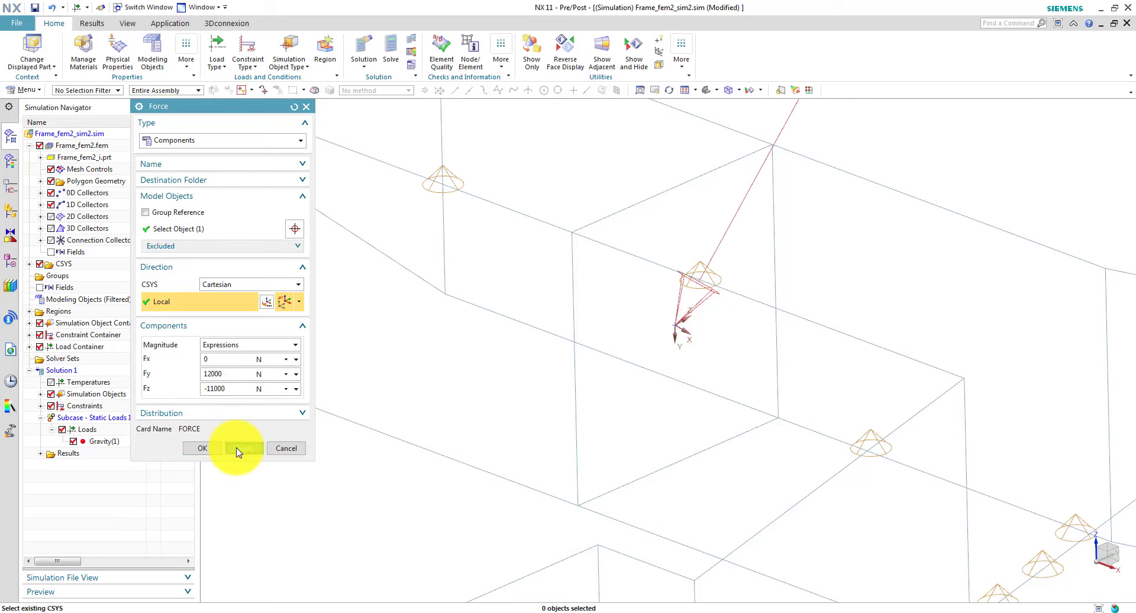
{"action": "left_click", "coordinate": [298, 452]}
Turn on the BCRESULTS contact result request in Solution 1's Structural Output Requests.
{"action": "scroll", "coordinate": [486, 500], "scroll_direction": "down", "scroll_amount": 10}
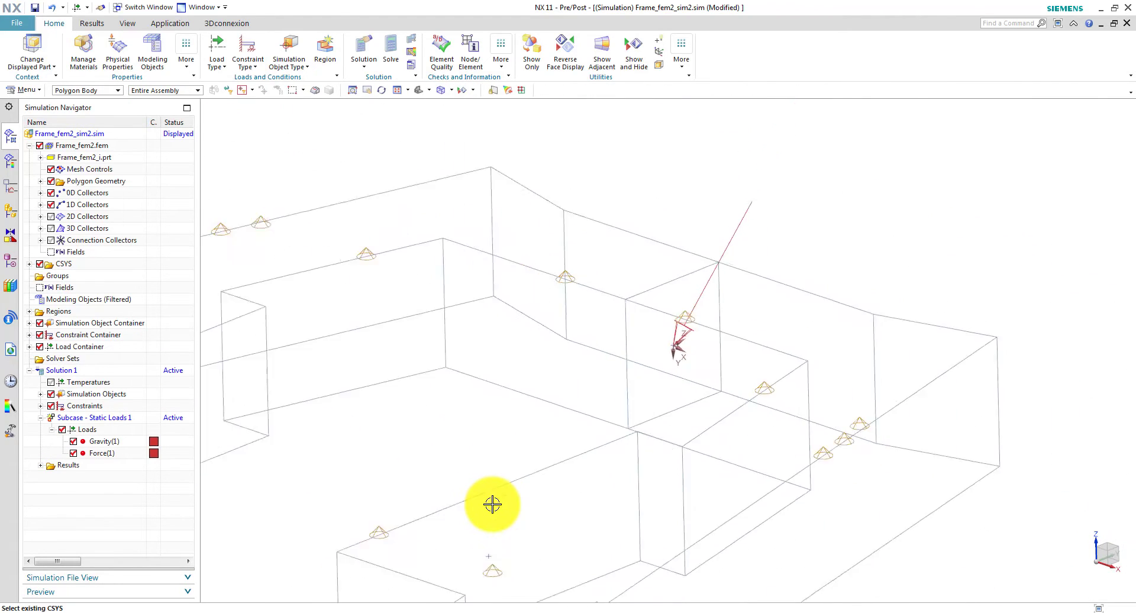
{"action": "scroll", "coordinate": [493, 505], "scroll_direction": "down", "scroll_amount": 8}
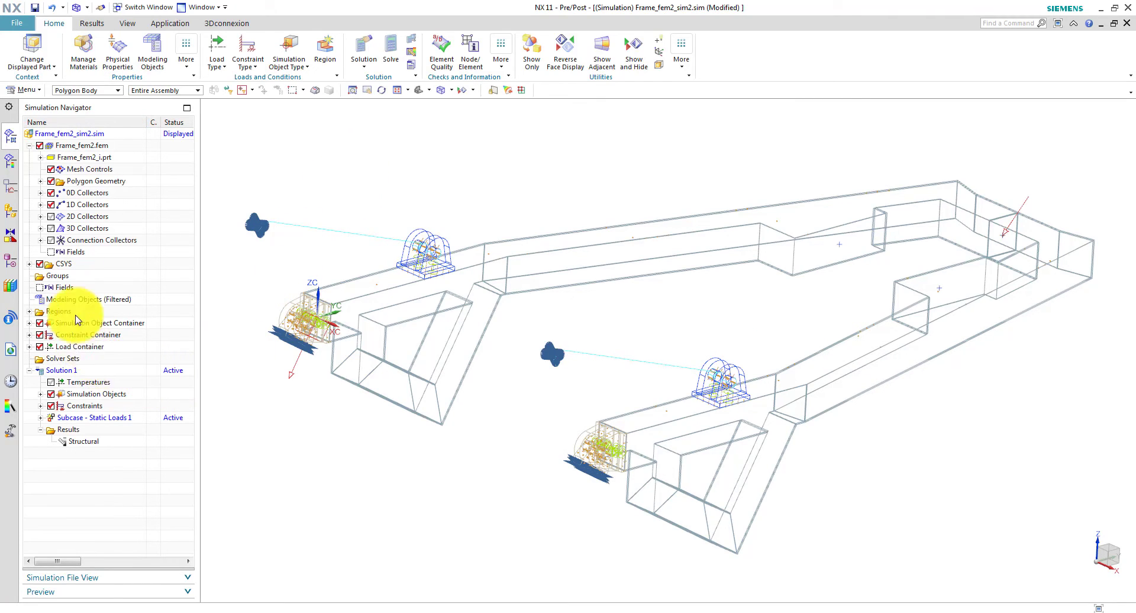
{"action": "left_click", "coordinate": [77, 375]}
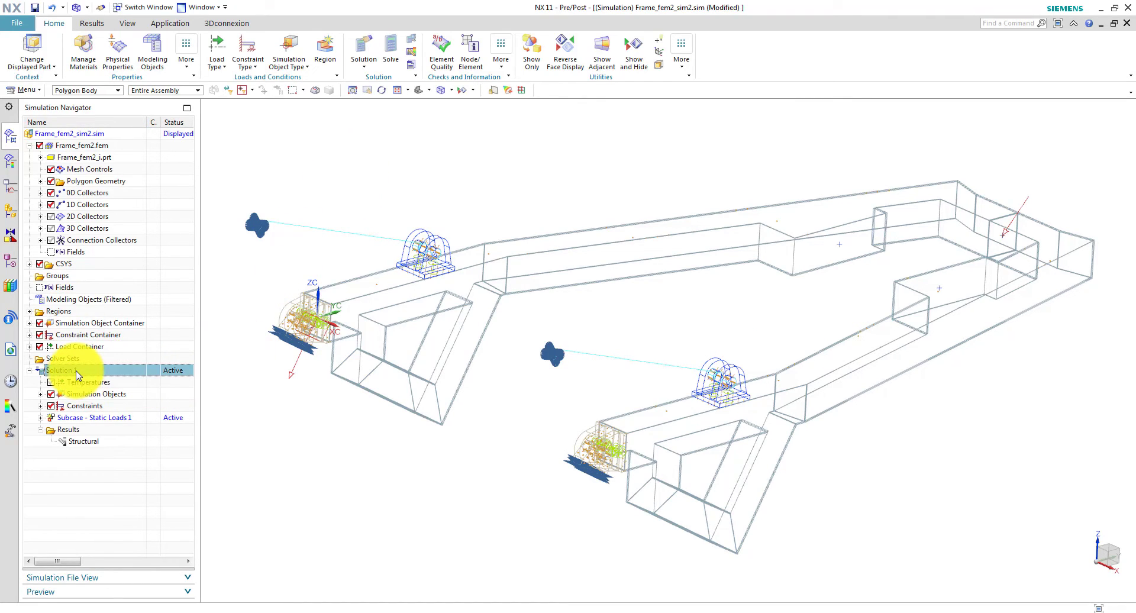
{"action": "right_click", "coordinate": [77, 375]}
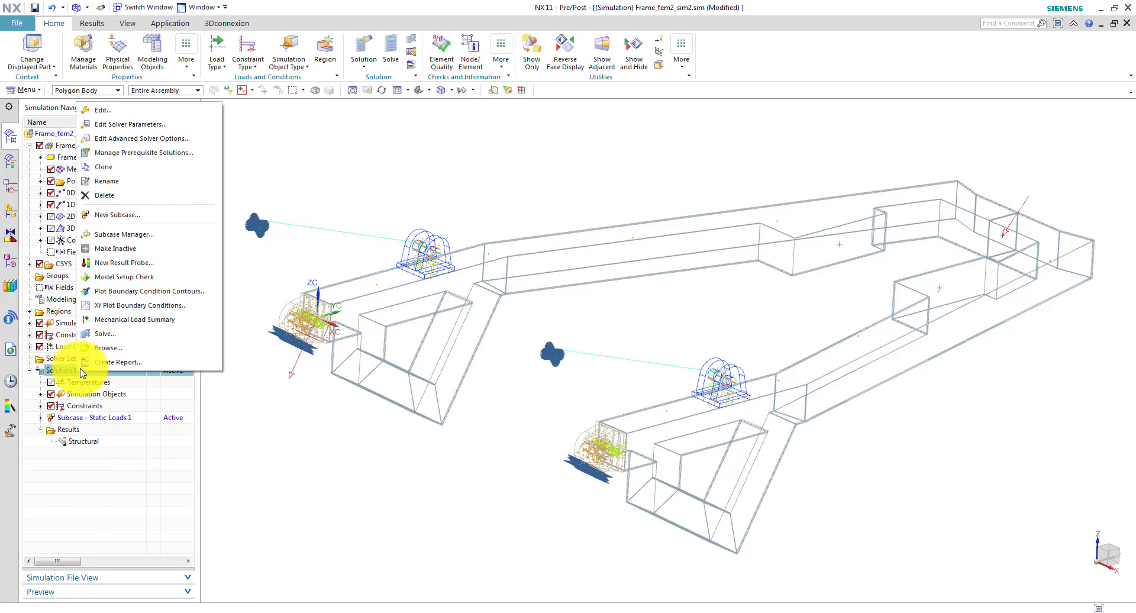
{"action": "left_click", "coordinate": [101, 110]}
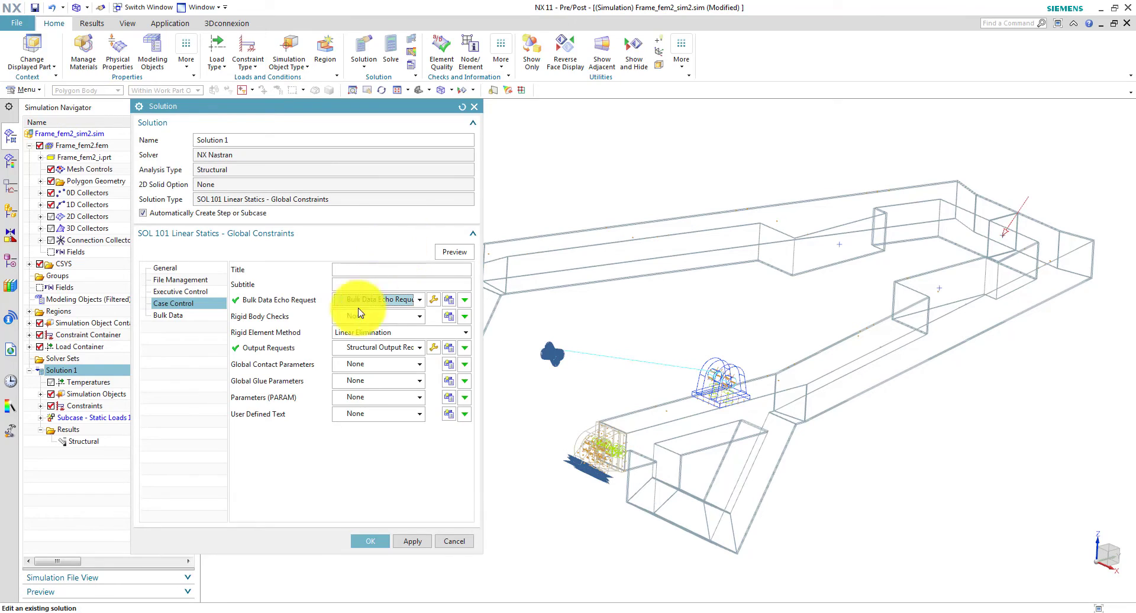
{"action": "left_click", "coordinate": [435, 349]}
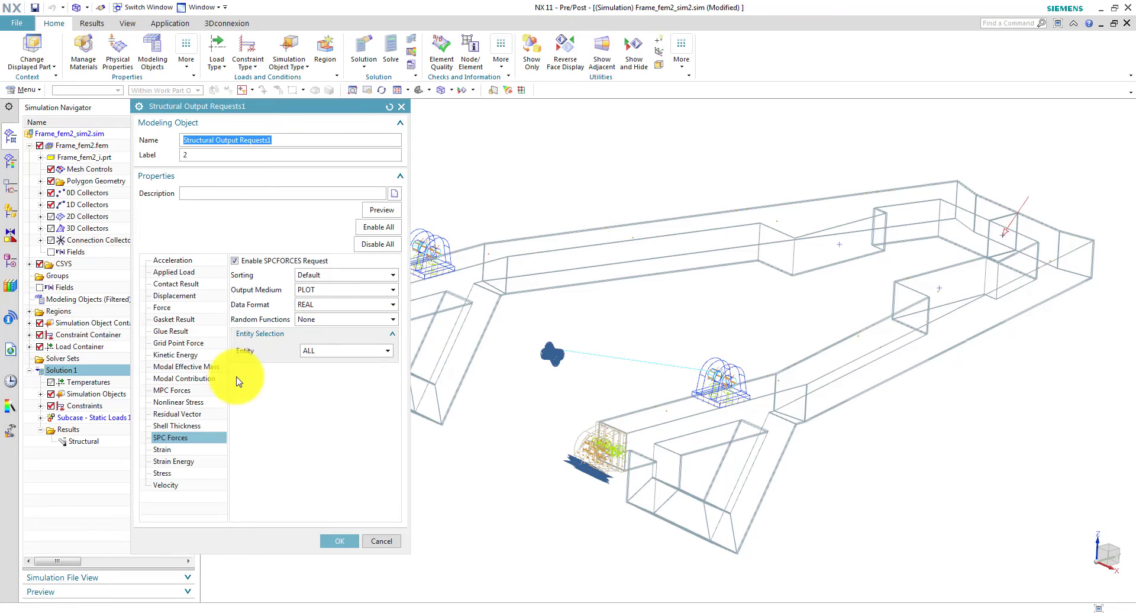
{"action": "left_click", "coordinate": [181, 284]}
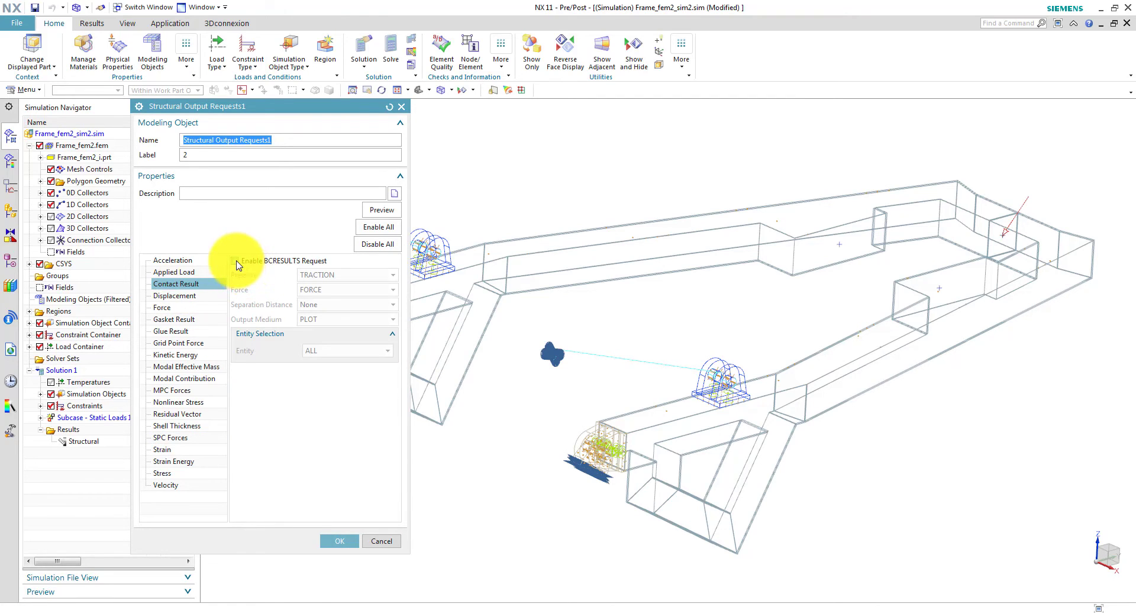
{"action": "left_click", "coordinate": [235, 261]}
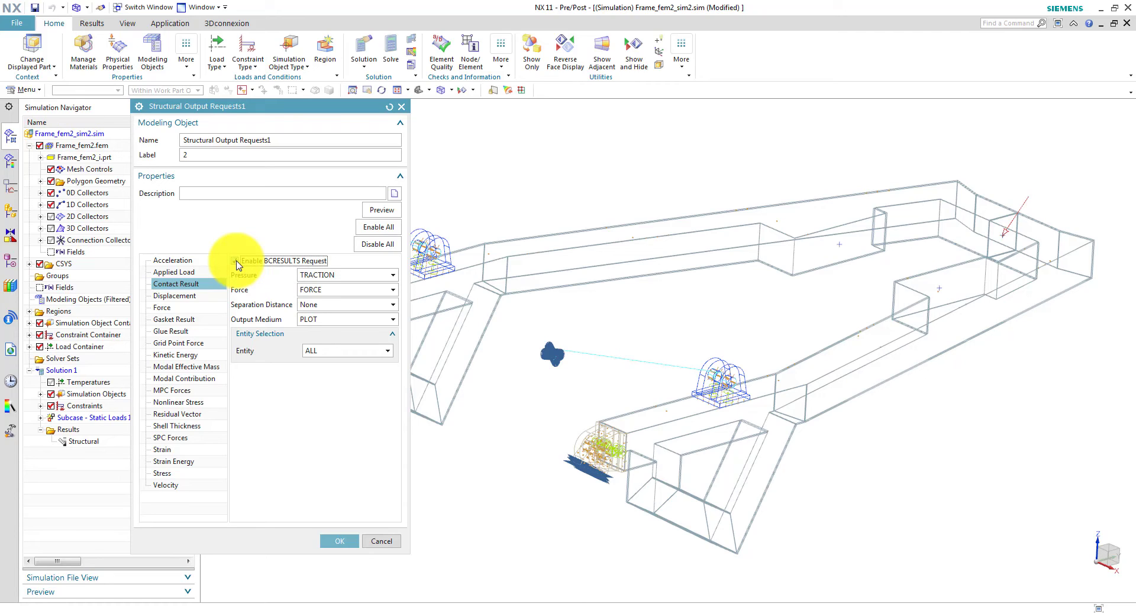
{"action": "left_click", "coordinate": [235, 261]}
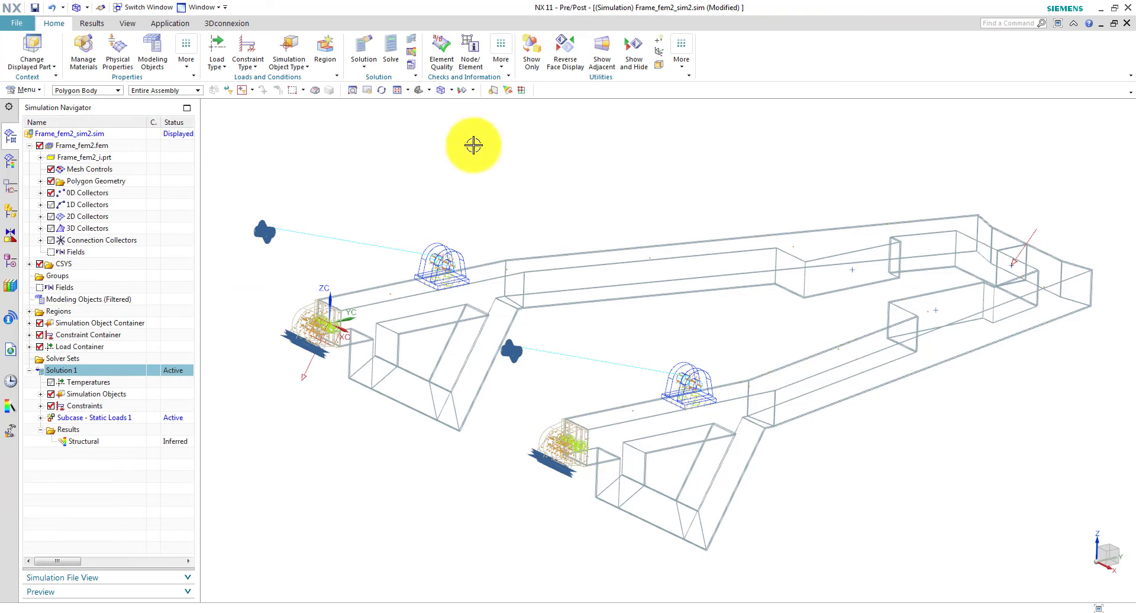
Use shaded-with-edges rendering, hide Polygon Geometry, and show the 3D and 2D Collectors.
{"action": "left_click", "coordinate": [450, 90]}
{"action": "left_click", "coordinate": [456, 108]}
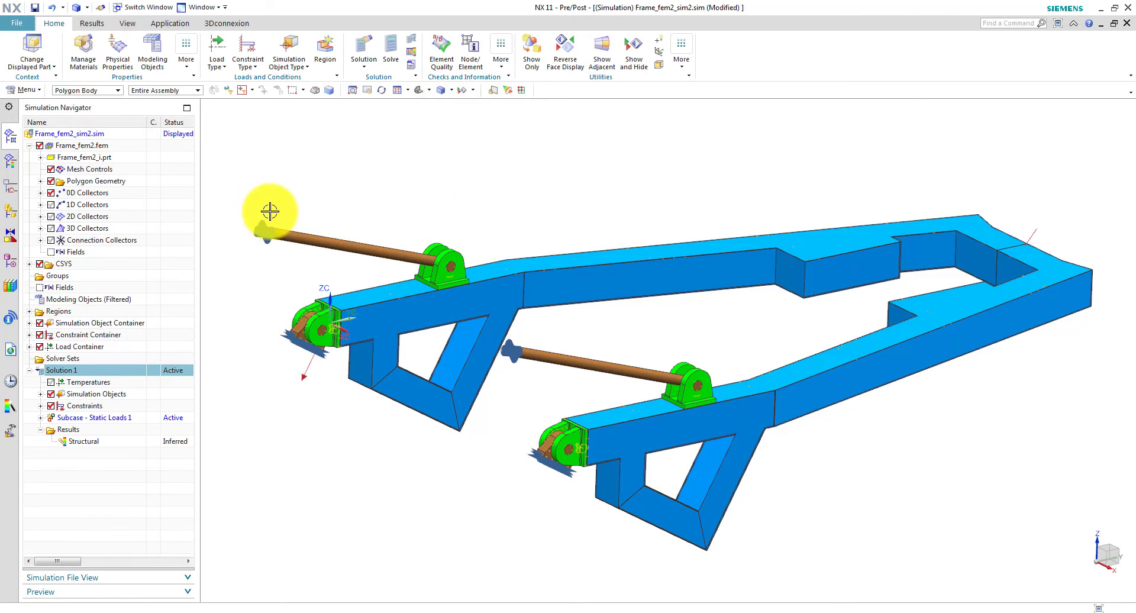
{"action": "left_click", "coordinate": [50, 181]}
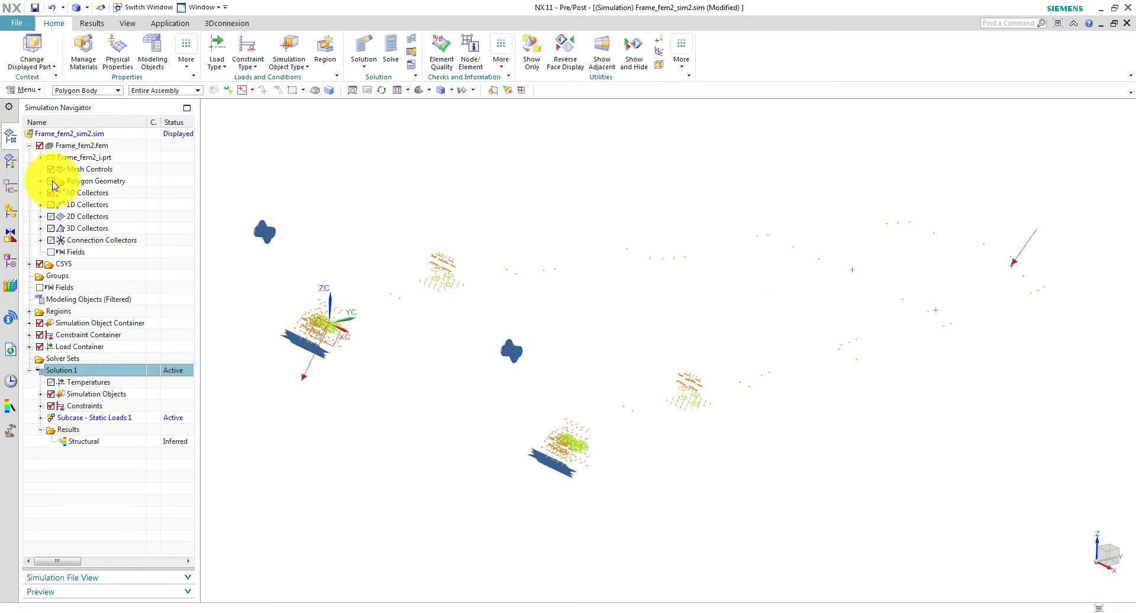
{"action": "left_click", "coordinate": [52, 228]}
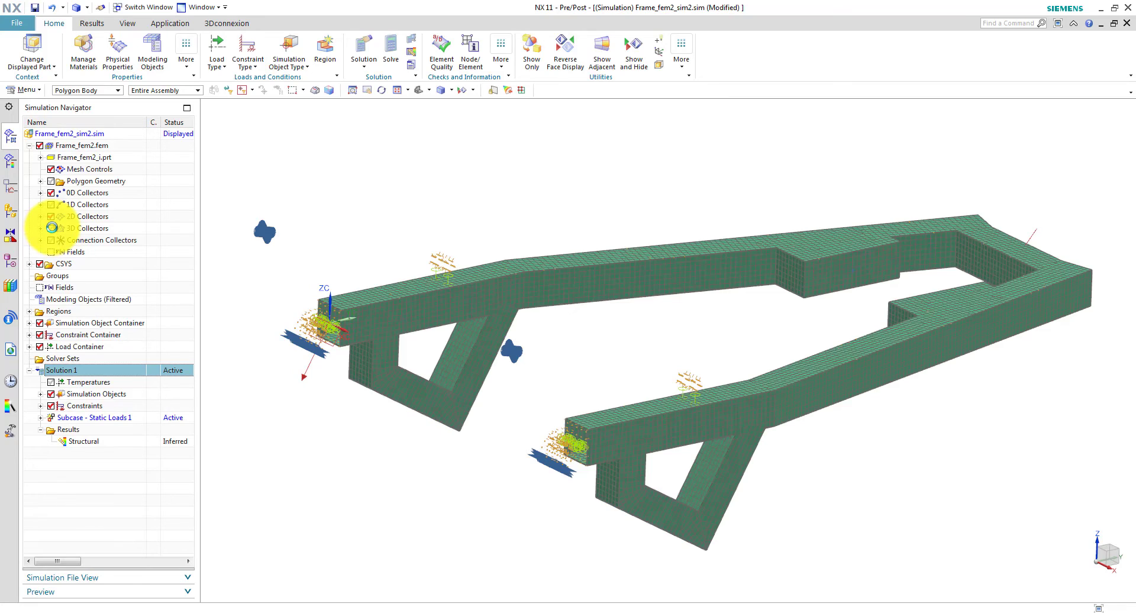
{"action": "left_click", "coordinate": [51, 216]}
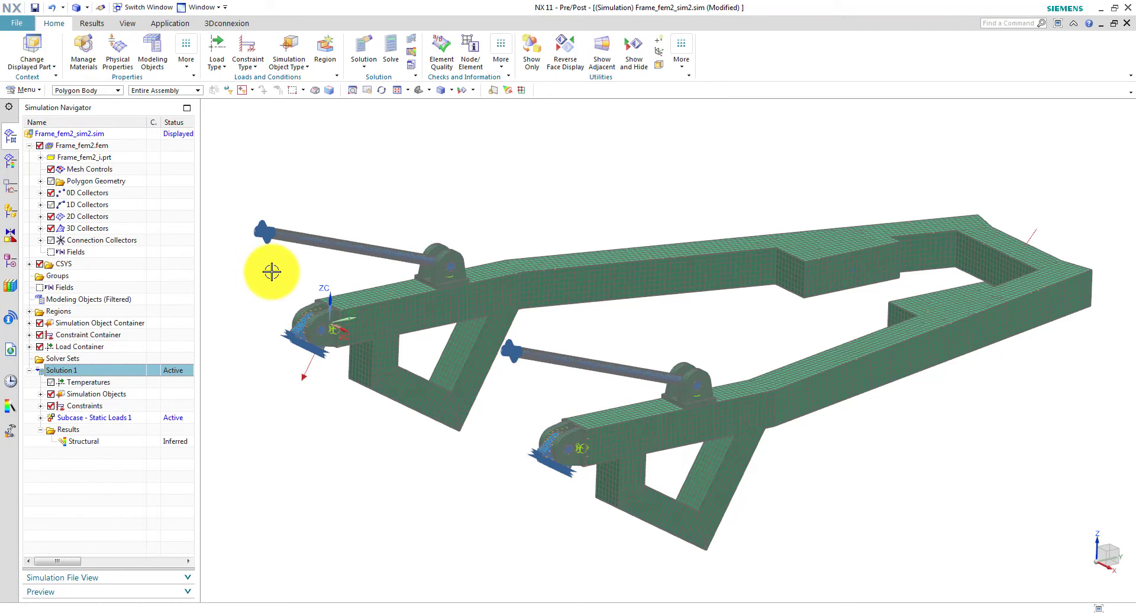
Solve Solution 1 with NX Nastran, skip the review, and close the Information log and Analysis Job Monitor.
{"action": "right_click", "coordinate": [88, 375]}
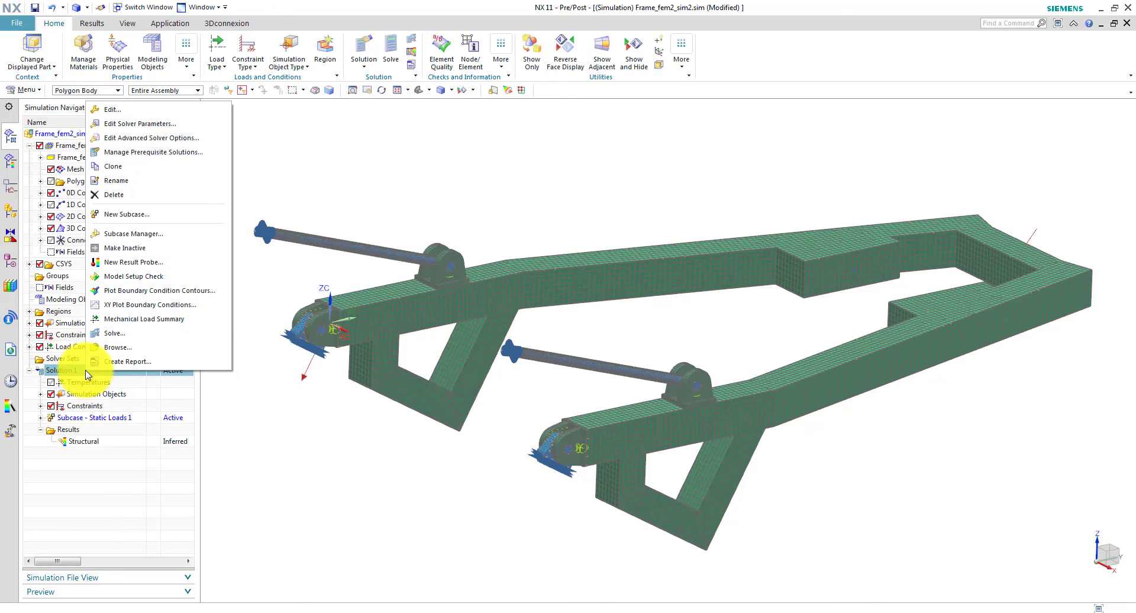
{"action": "left_click", "coordinate": [125, 336]}
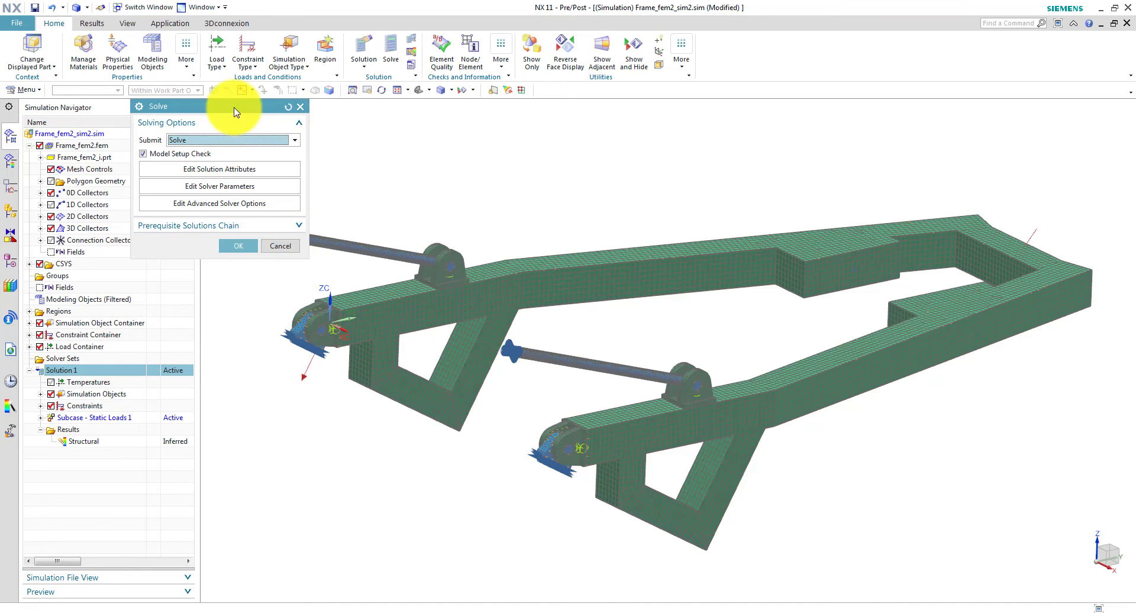
{"action": "left_click_drag", "start_coordinate": [236, 113], "coordinate": [281, 131]}
{"action": "left_click", "coordinate": [283, 267]}
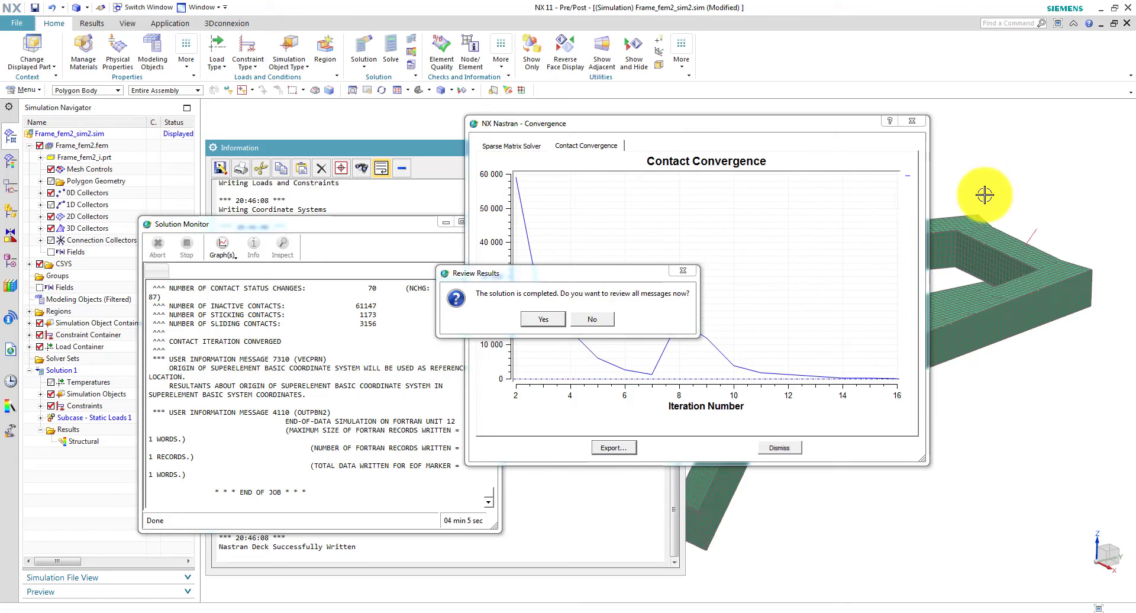
{"action": "key", "text": "Escape"}
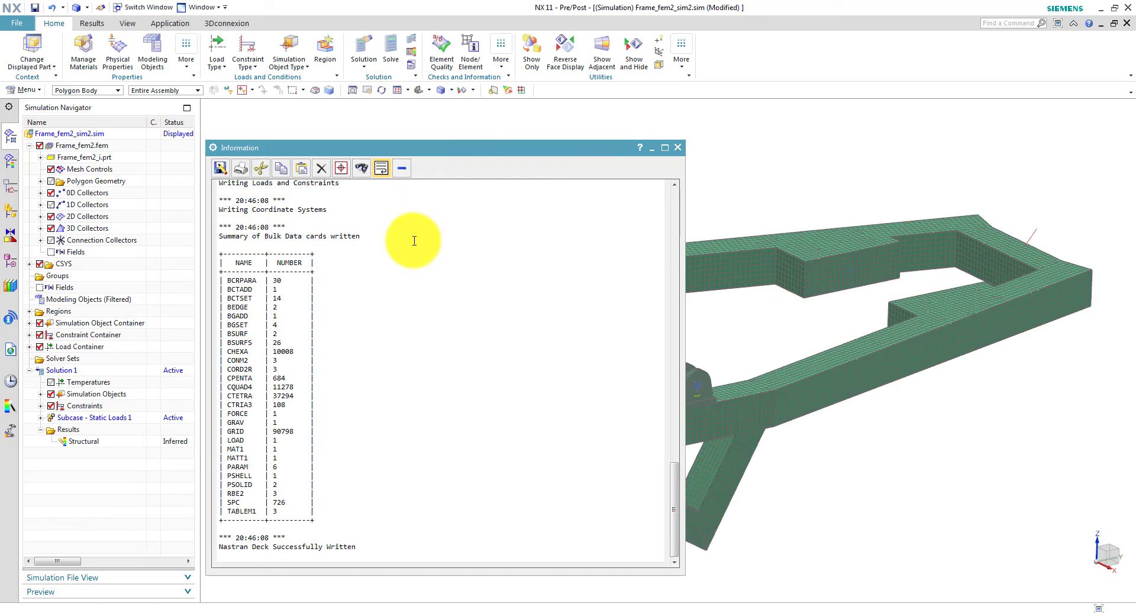
{"action": "left_click_drag", "start_coordinate": [452, 146], "coordinate": [513, 110]}
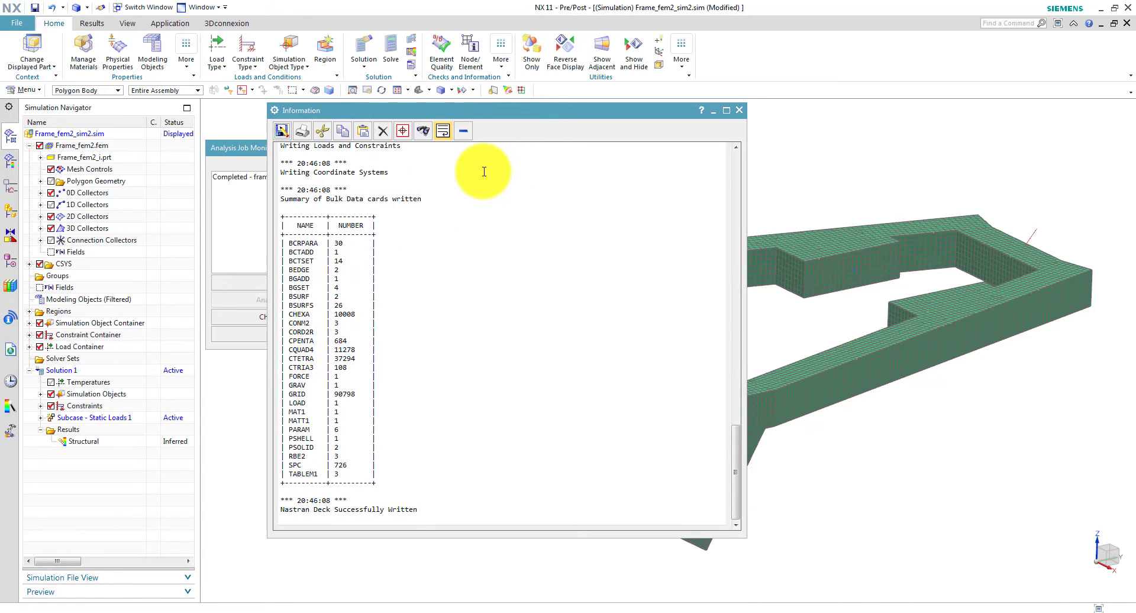
{"action": "left_click", "coordinate": [739, 110]}
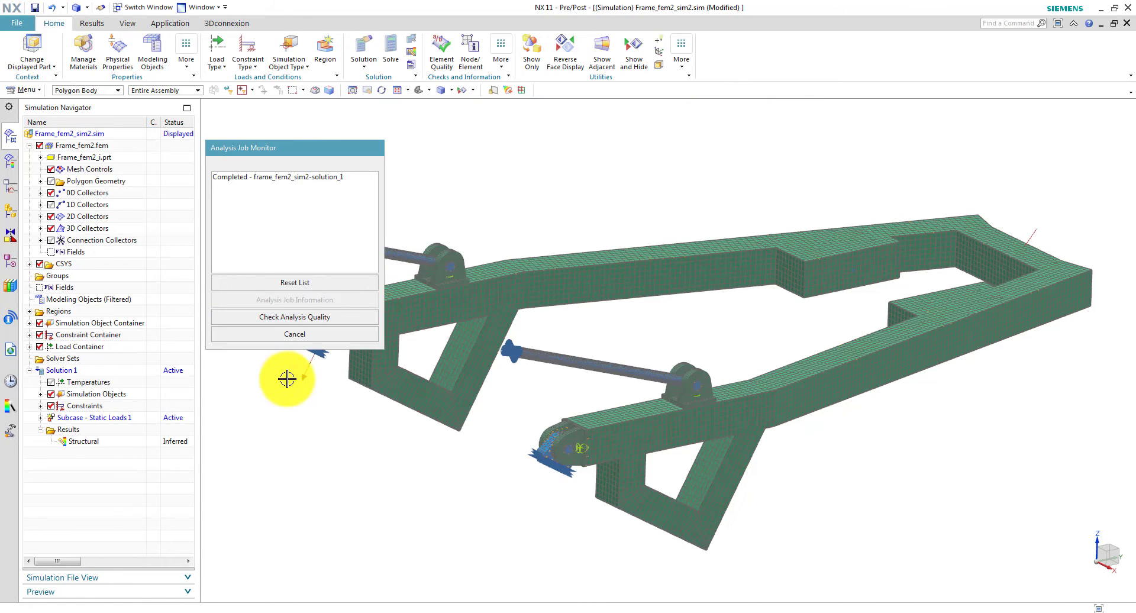
{"action": "left_click", "coordinate": [295, 335]}
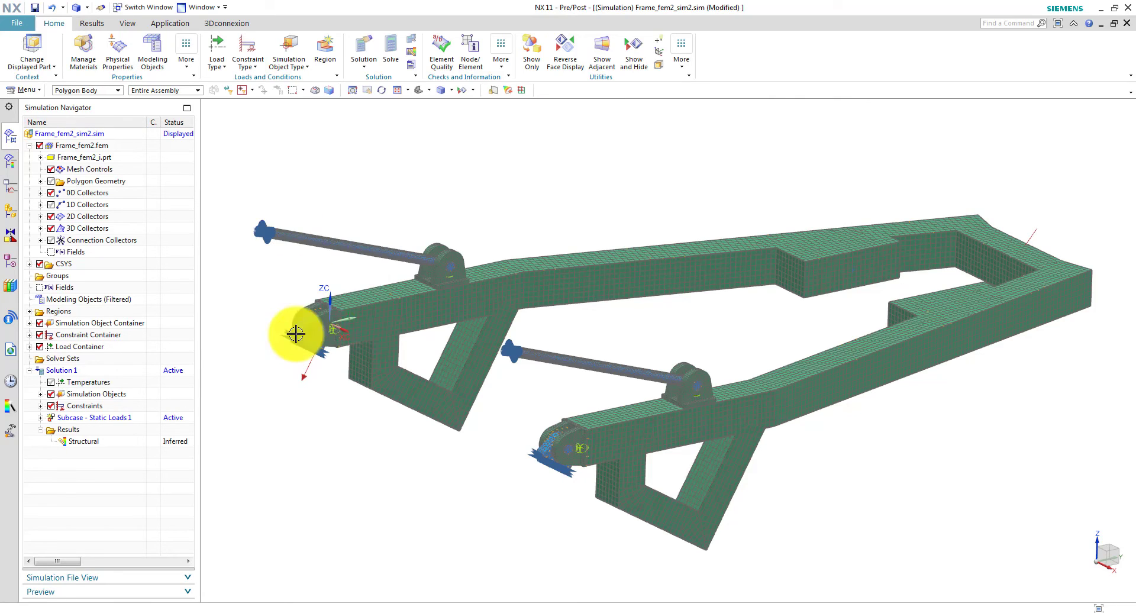
Load Solution 1's Structural results and plot element-nodal Von-Mises stress in an oblique view.
{"action": "double_click", "coordinate": [100, 443]}
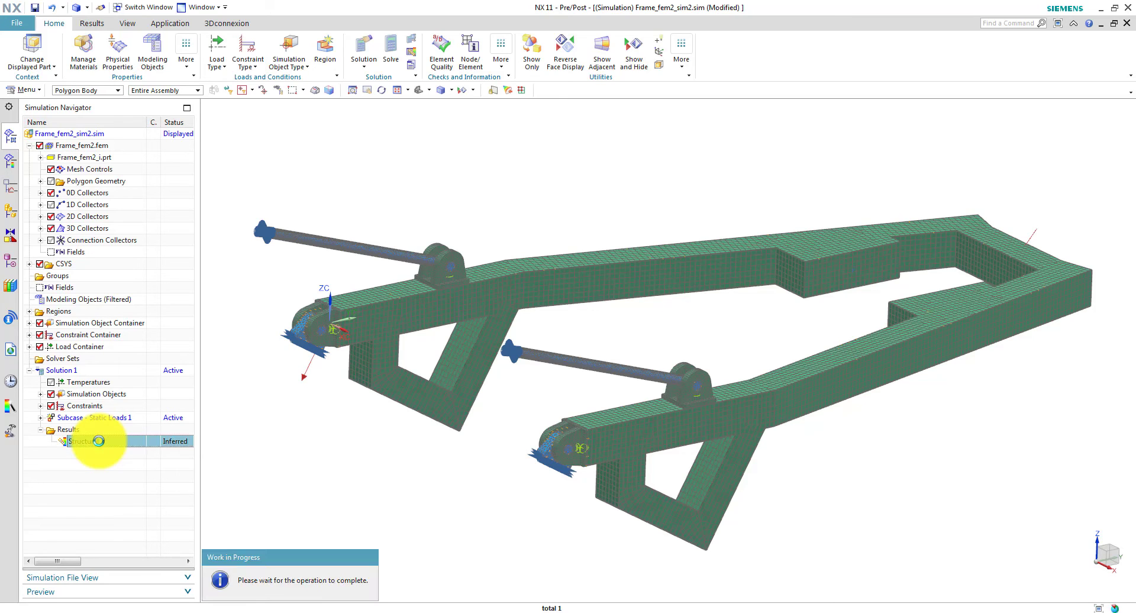
{"action": "left_click", "coordinate": [41, 158]}
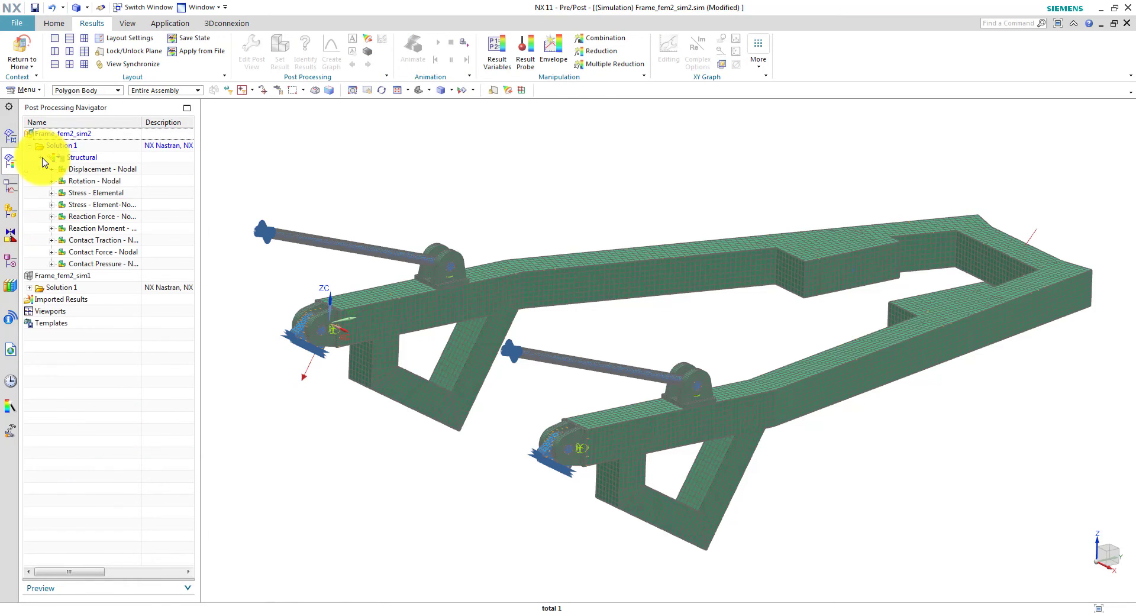
{"action": "left_click", "coordinate": [51, 205]}
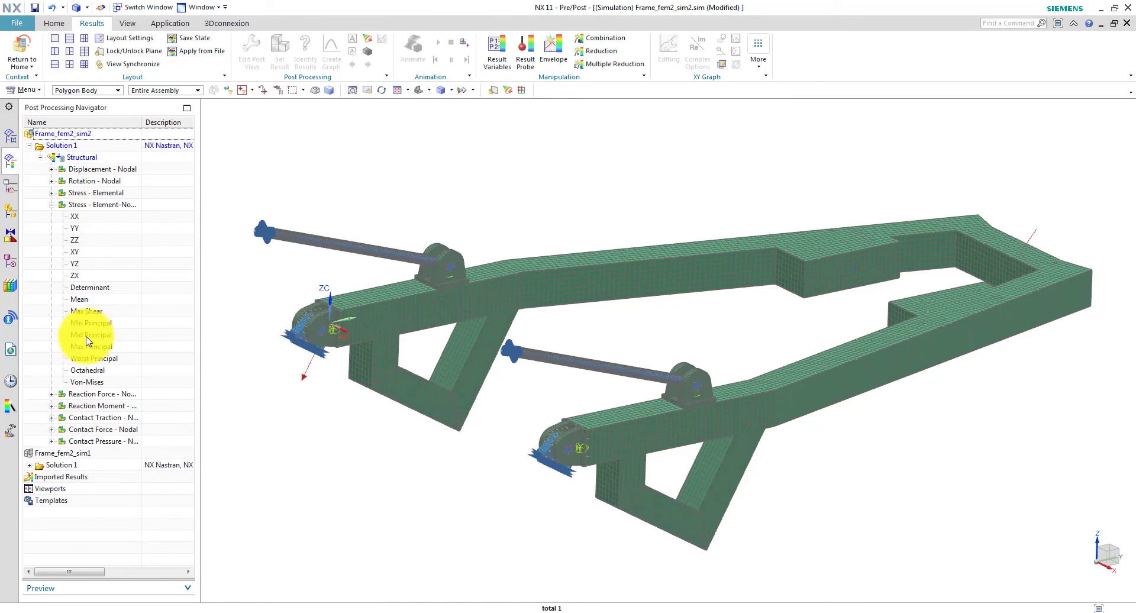
{"action": "double_click", "coordinate": [89, 382]}
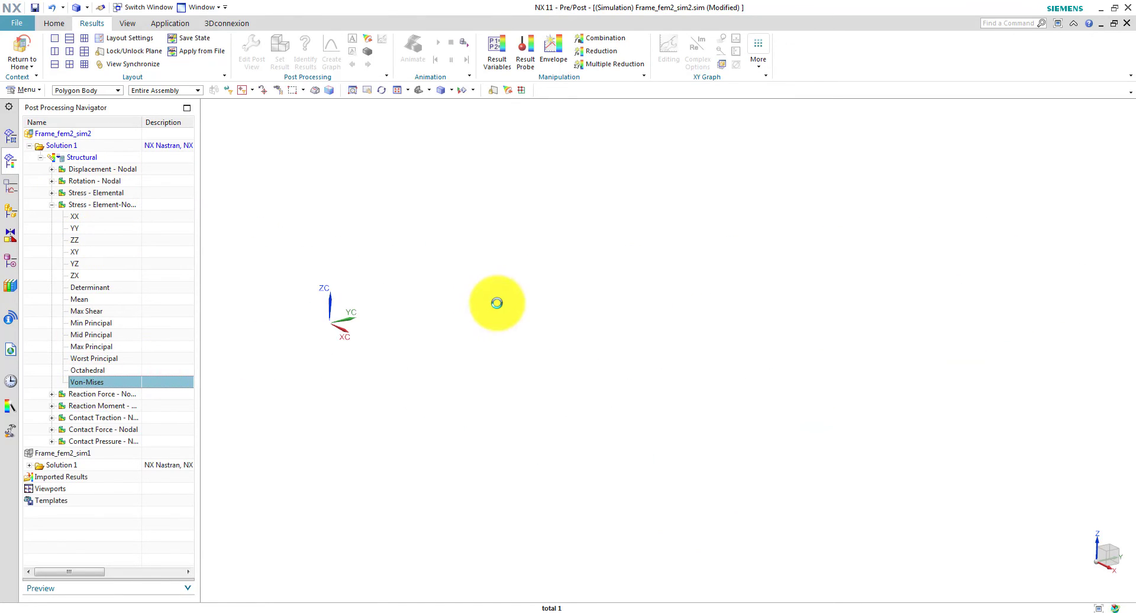
{"action": "key", "text": "ctrl+alt+f"}
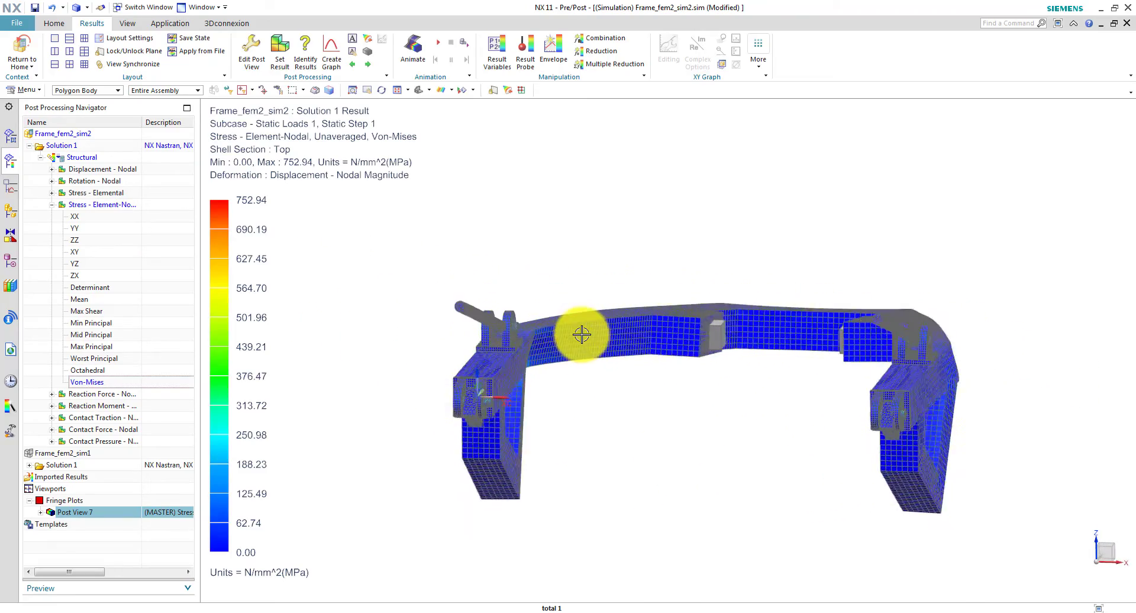
{"action": "middle_click_drag", "start_coordinate": [675, 384], "coordinate": [563, 331]}
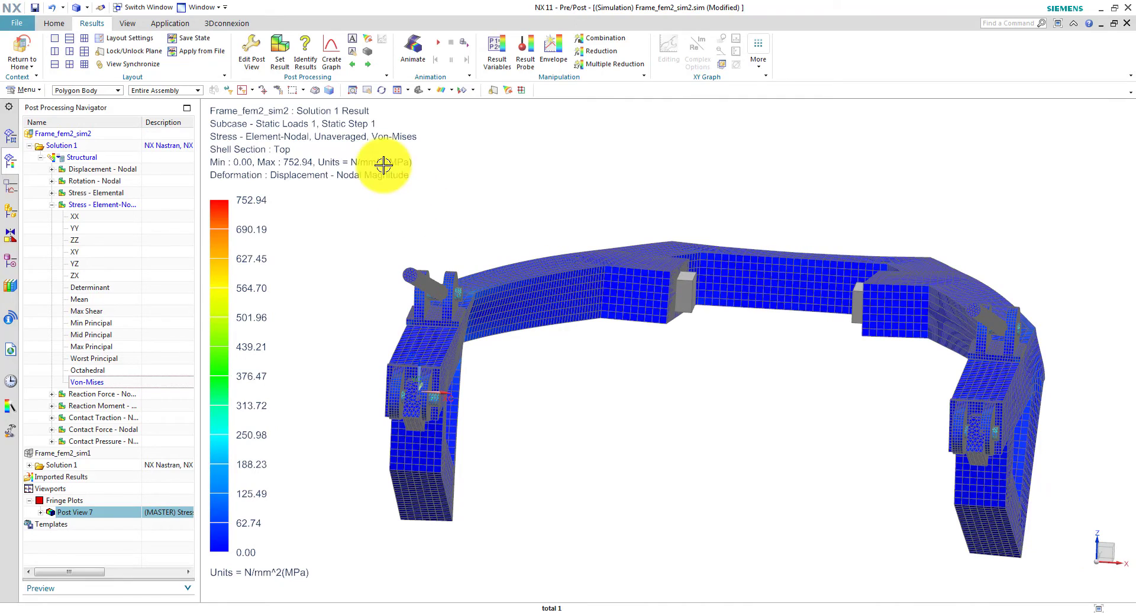
Set the post view deformation scale to 10.
{"action": "left_click", "coordinate": [252, 50]}
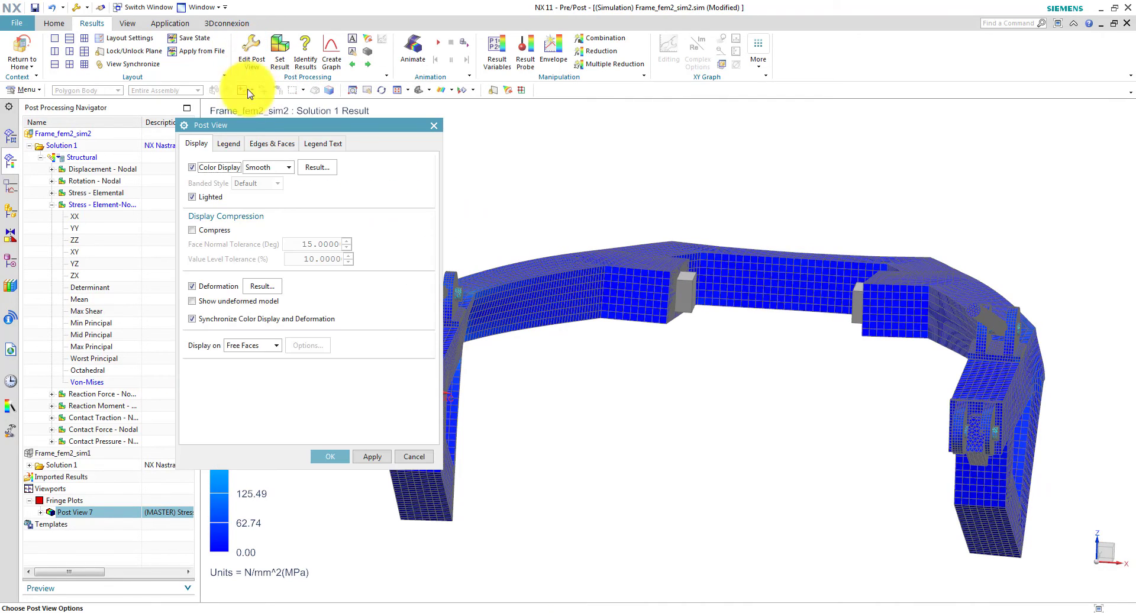
{"action": "left_click", "coordinate": [261, 286]}
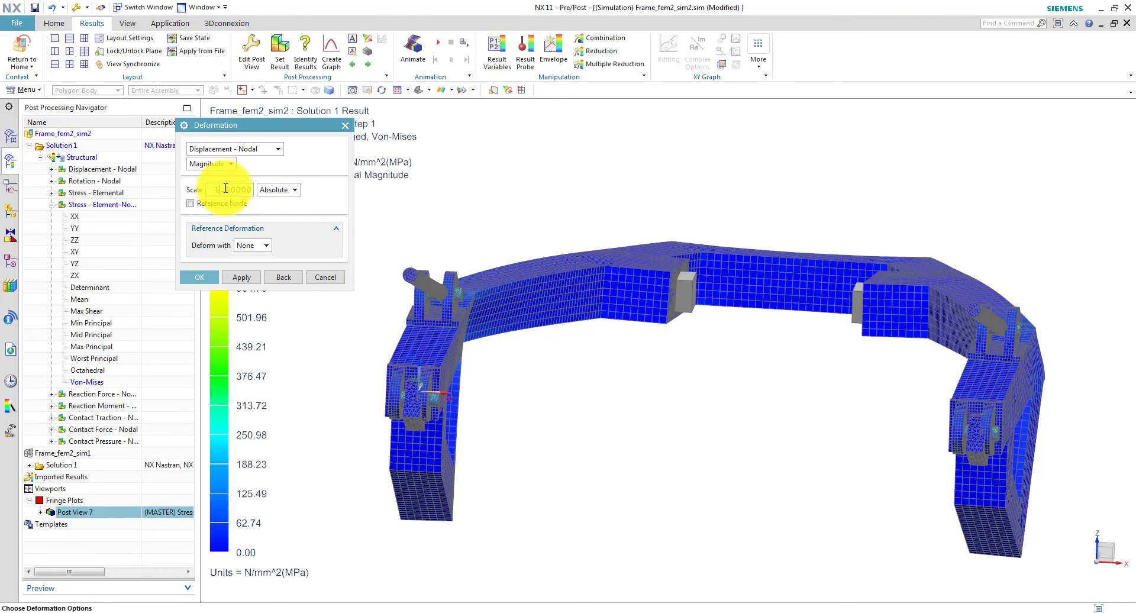
{"action": "type", "text": "10"}
{"action": "key", "text": "Return"}
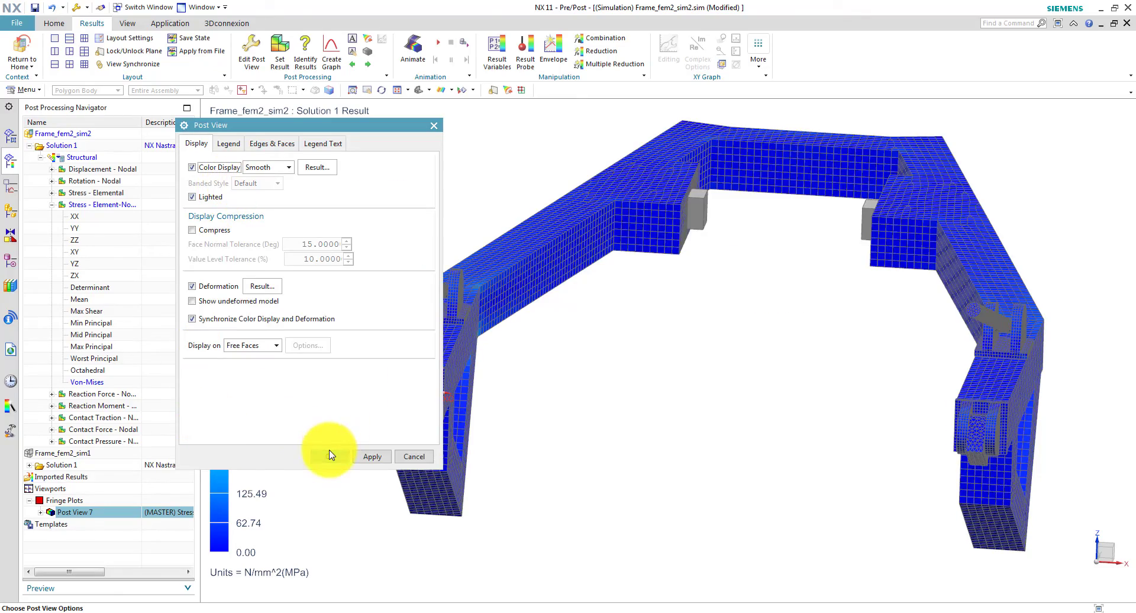
{"action": "left_click", "coordinate": [329, 457]}
{"action": "middle_click_drag", "start_coordinate": [322, 451], "coordinate": [403, 260]}
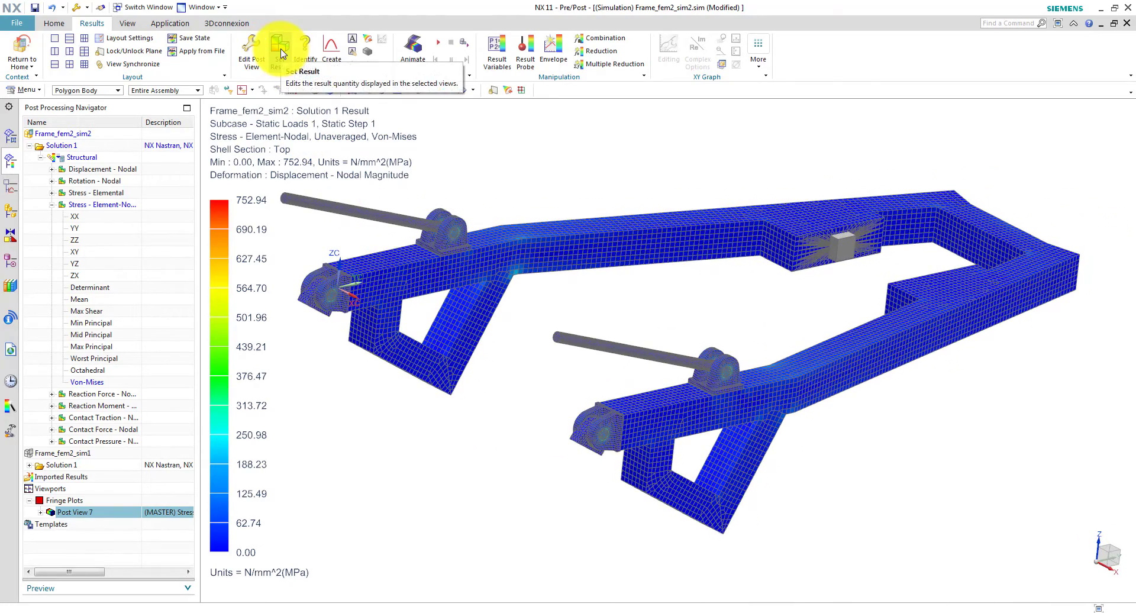
Switch the Von-Mises result to Average nodal combination.
{"action": "left_click", "coordinate": [281, 52]}
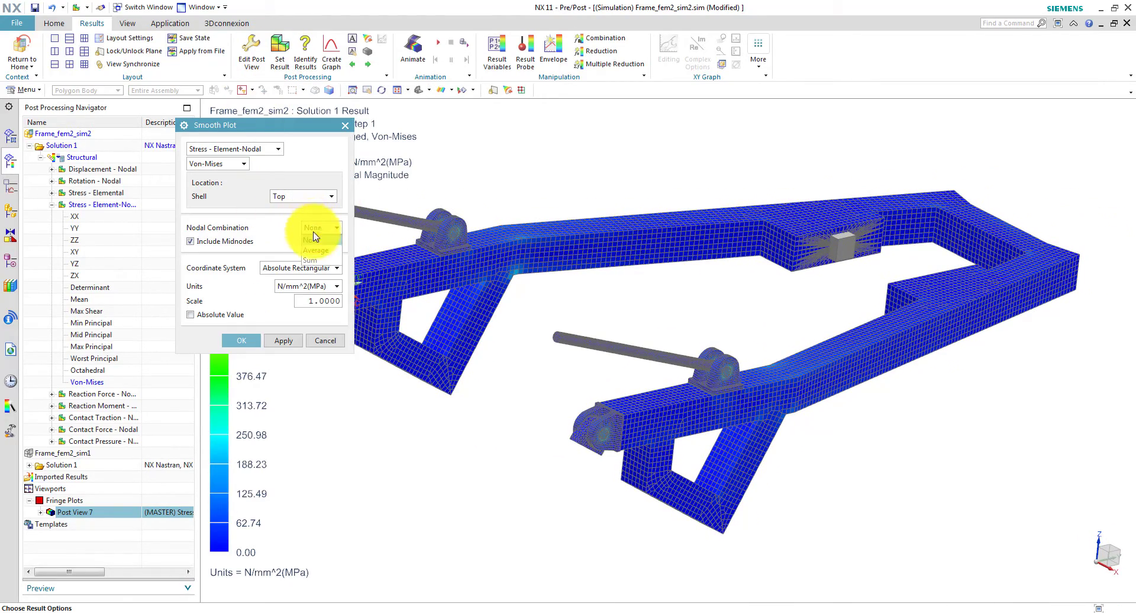
{"action": "left_click", "coordinate": [315, 251]}
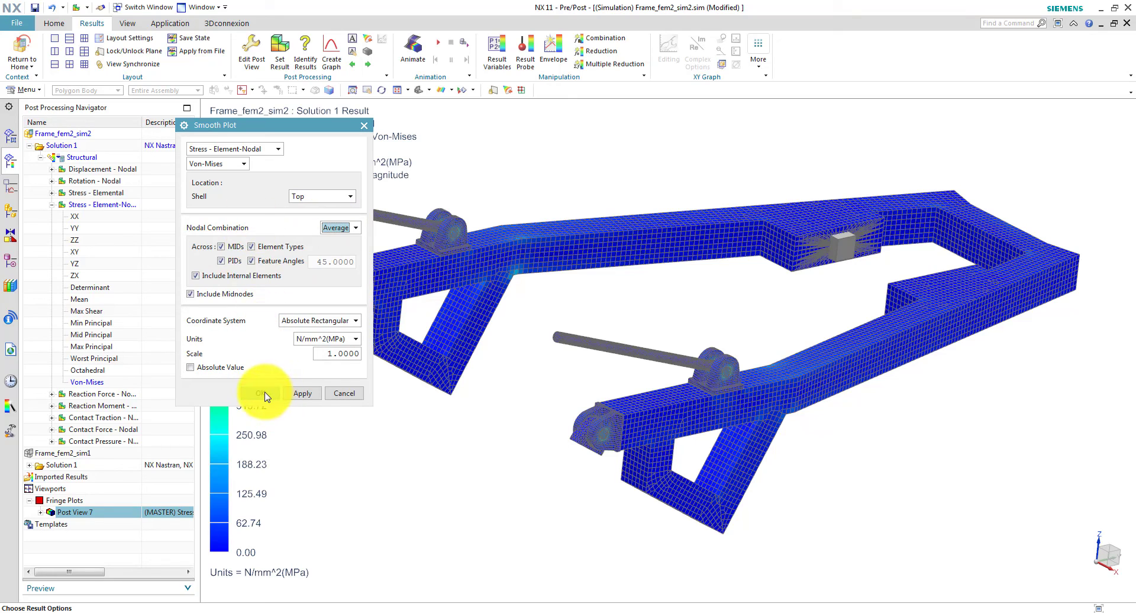
{"action": "left_click", "coordinate": [264, 395]}
Give the legend a specified range with a 300 MPa maximum.
{"action": "left_click", "coordinate": [252, 51]}
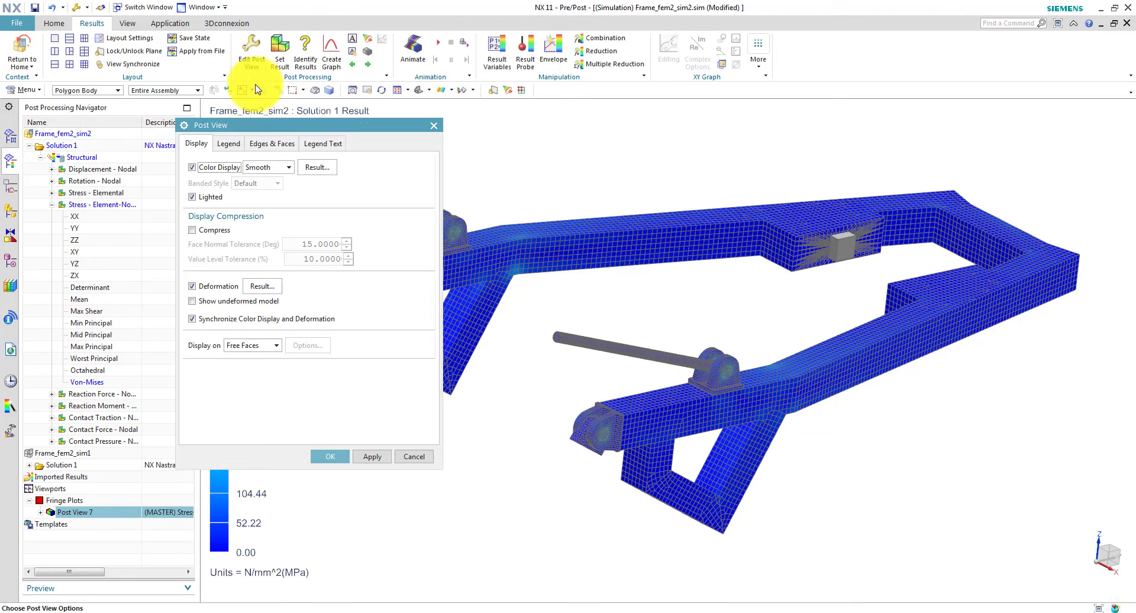
{"action": "left_click", "coordinate": [229, 143]}
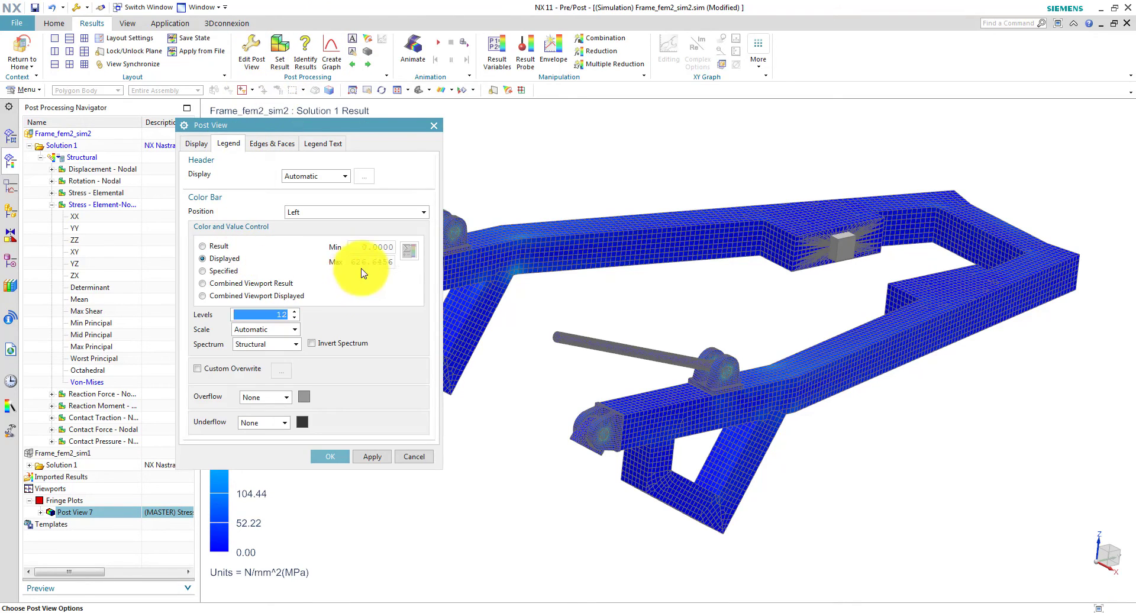
{"action": "left_click", "coordinate": [231, 271]}
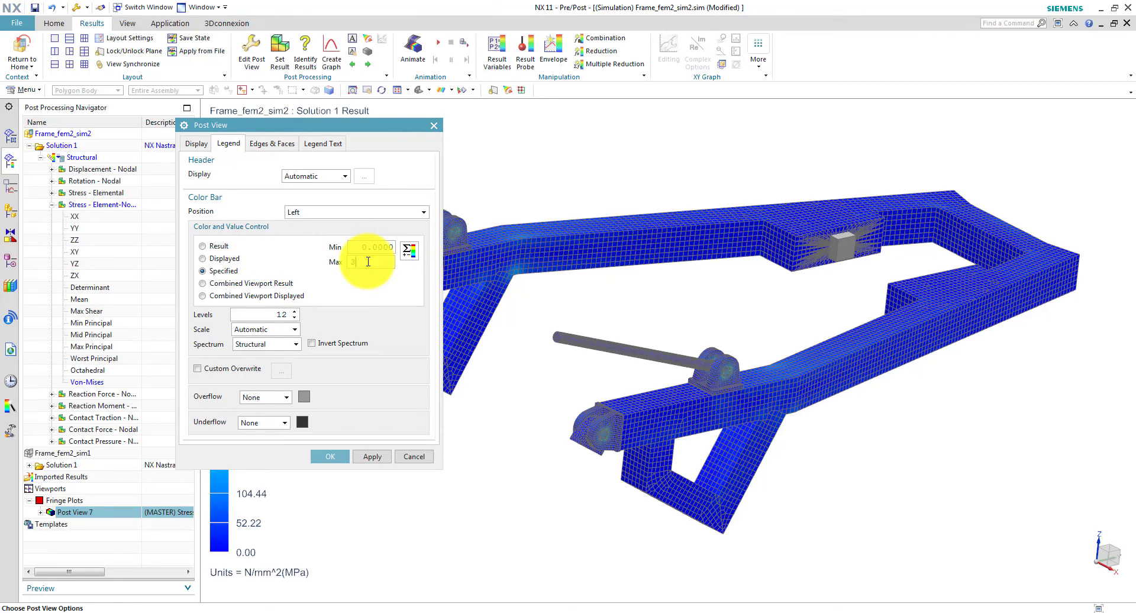
{"action": "left_click", "coordinate": [367, 262]}
{"action": "type", "text": "300"}
{"action": "key", "text": "Return"}
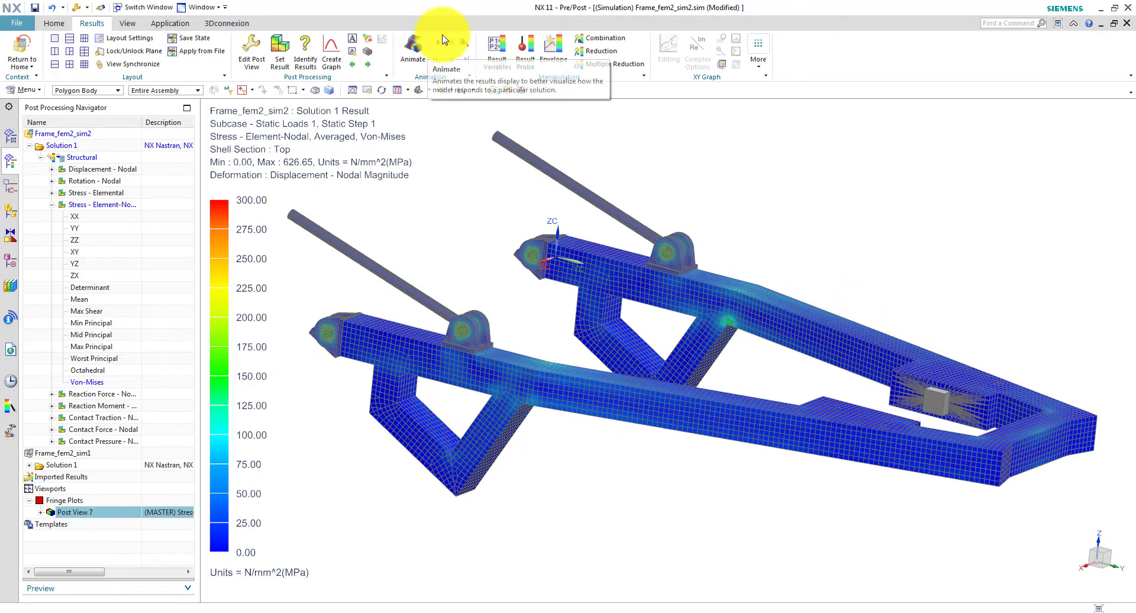
{"action": "left_click", "coordinate": [440, 41]}
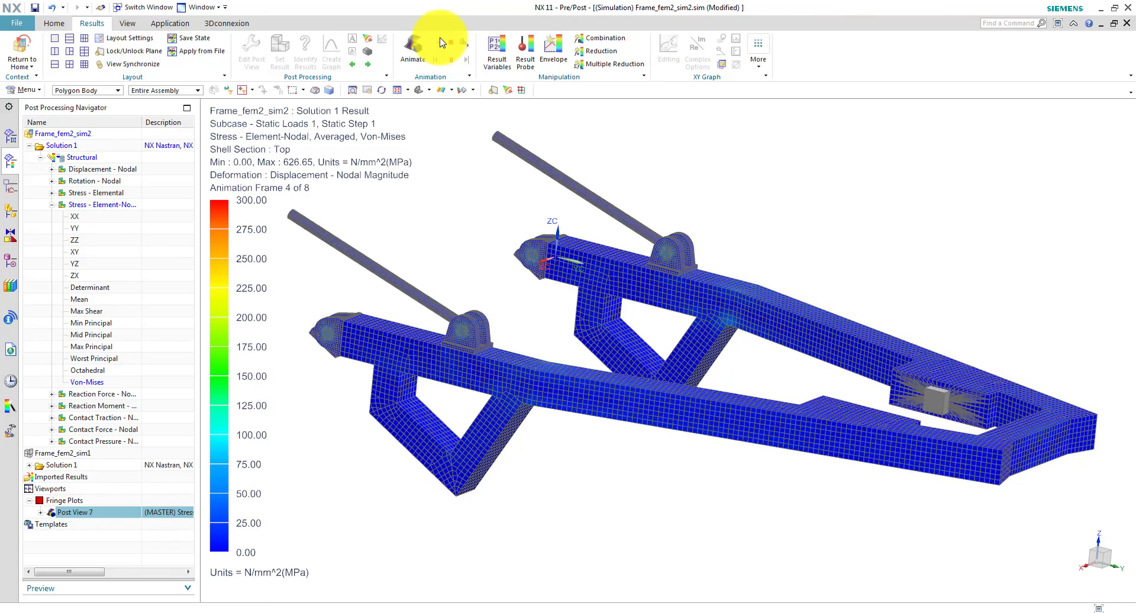
{"action": "left_click", "coordinate": [453, 50]}
{"action": "middle_click_drag", "start_coordinate": [459, 246], "coordinate": [371, 396]}
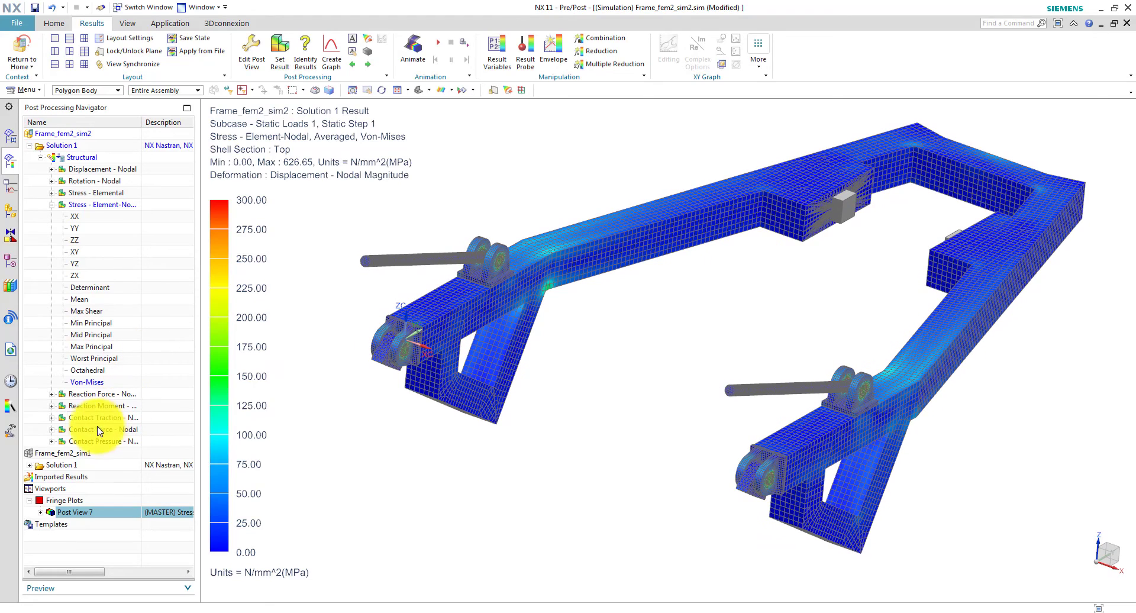
Plot the Scalar contact pressure result and view the clamp obliquely.
{"action": "left_click", "coordinate": [52, 441]}
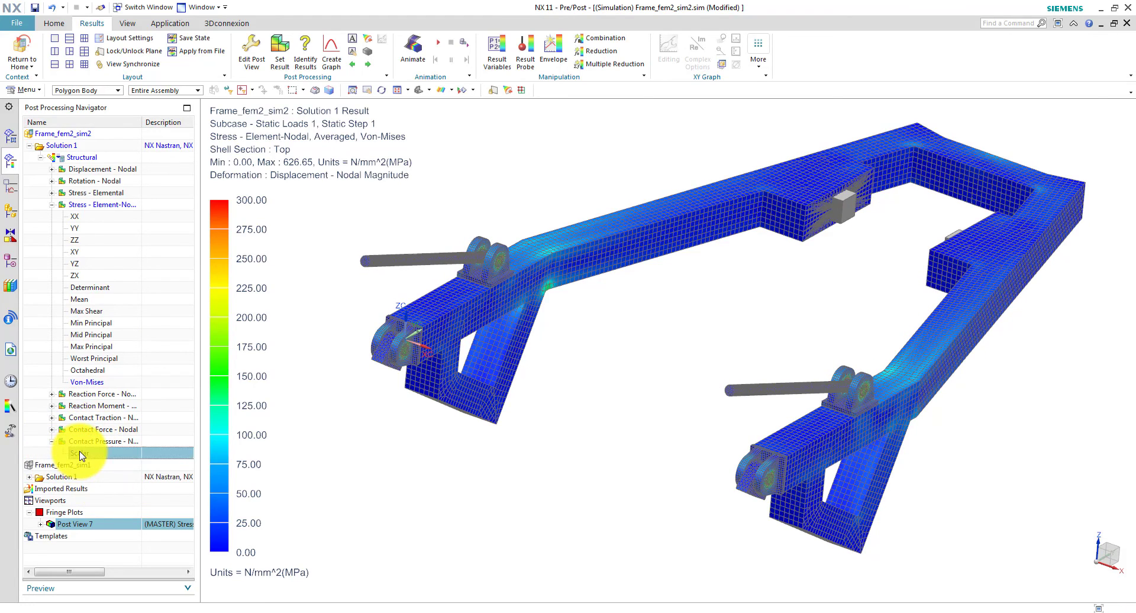
{"action": "double_click", "coordinate": [80, 456]}
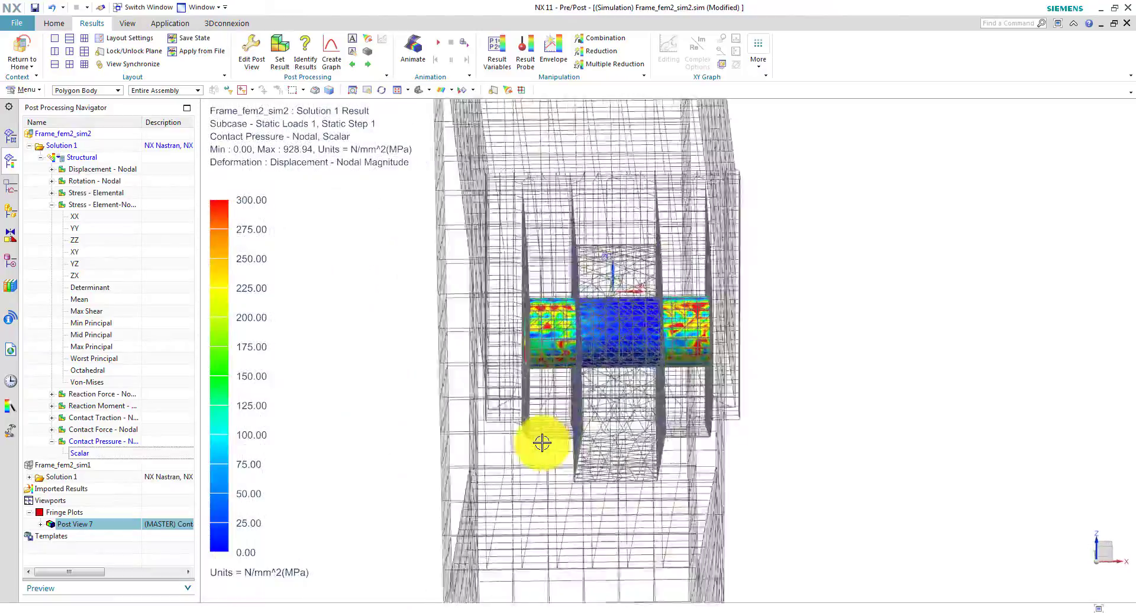
{"action": "middle_click_drag", "start_coordinate": [543, 442], "coordinate": [497, 371]}
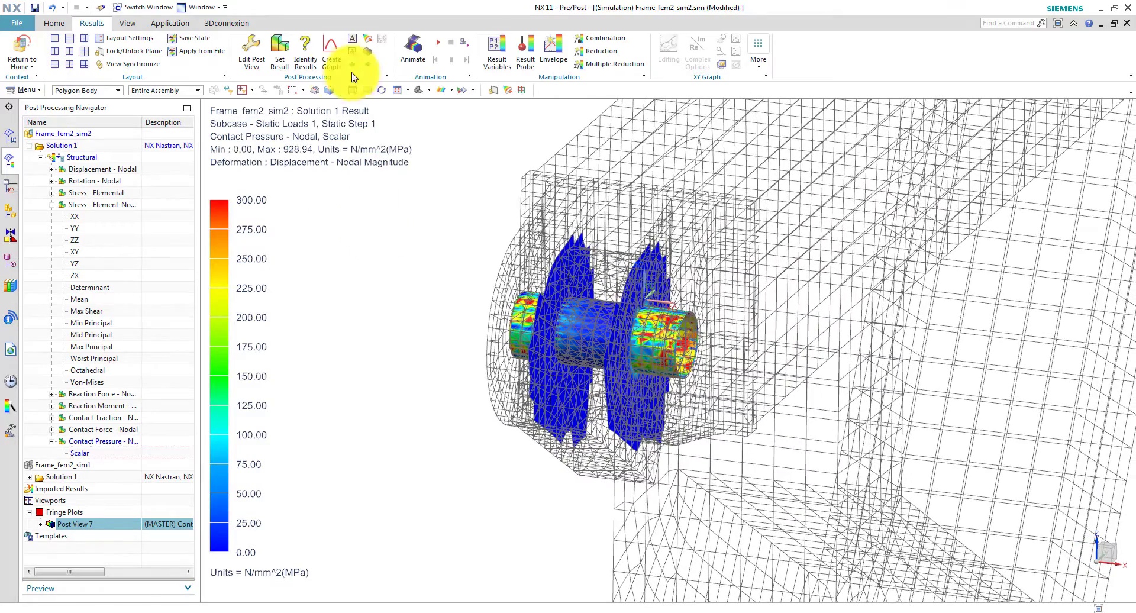
Set the legend's specified range to 0–100 MPa and inspect the contact pins.
{"action": "left_click", "coordinate": [253, 55]}
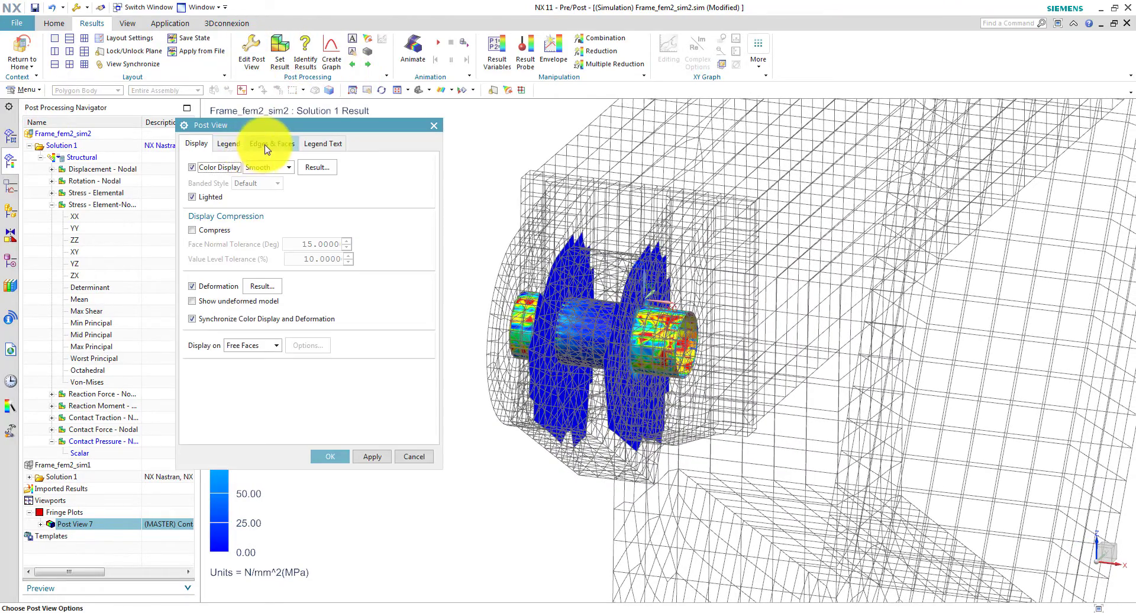
{"action": "left_click", "coordinate": [228, 144]}
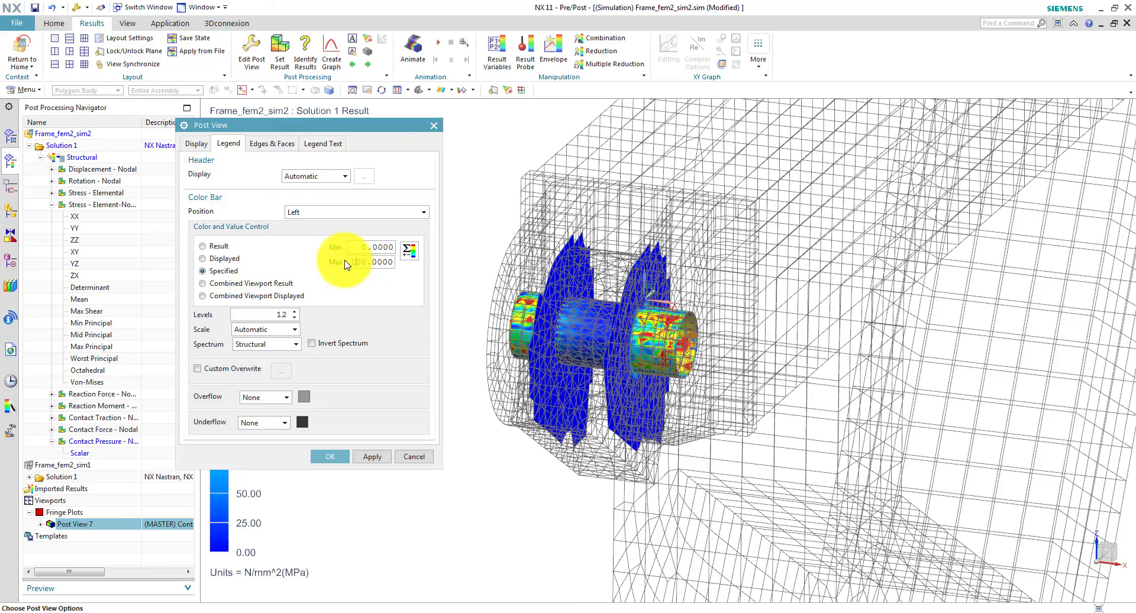
{"action": "key", "text": "Return"}
{"action": "middle_click_drag", "start_coordinate": [347, 265], "coordinate": [706, 449]}
{"action": "scroll", "coordinate": [511, 388], "scroll_direction": "up", "scroll_amount": 6}
{"action": "scroll", "coordinate": [576, 366], "scroll_direction": "down", "scroll_amount": 5}
{"action": "scroll", "coordinate": [706, 450], "scroll_direction": "up", "scroll_amount": 5}
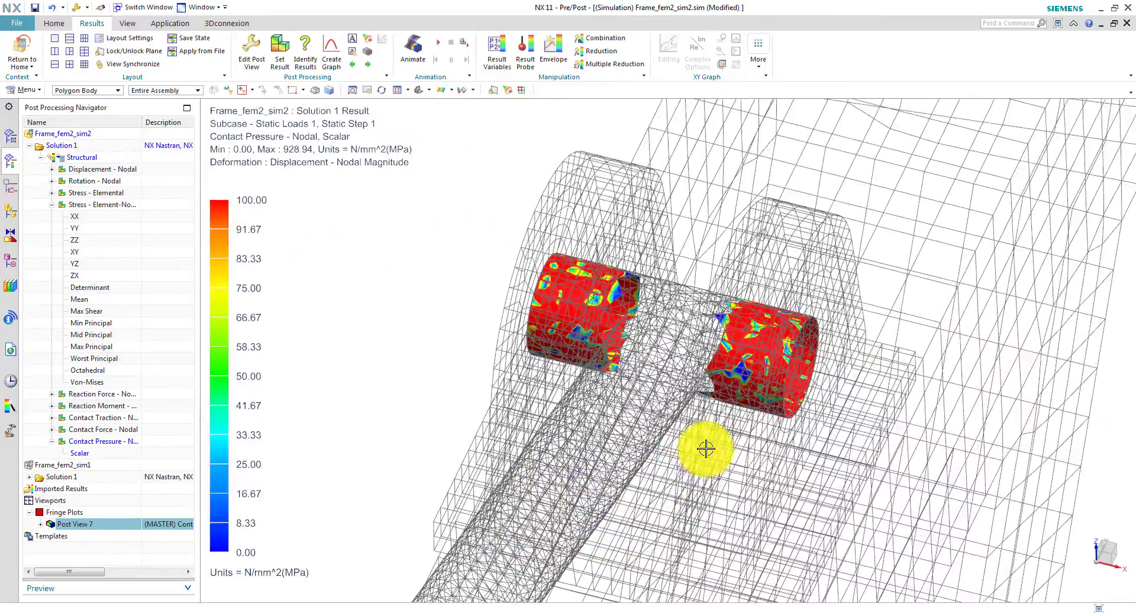
{"action": "scroll", "coordinate": [513, 354], "scroll_direction": "down", "scroll_amount": 7}
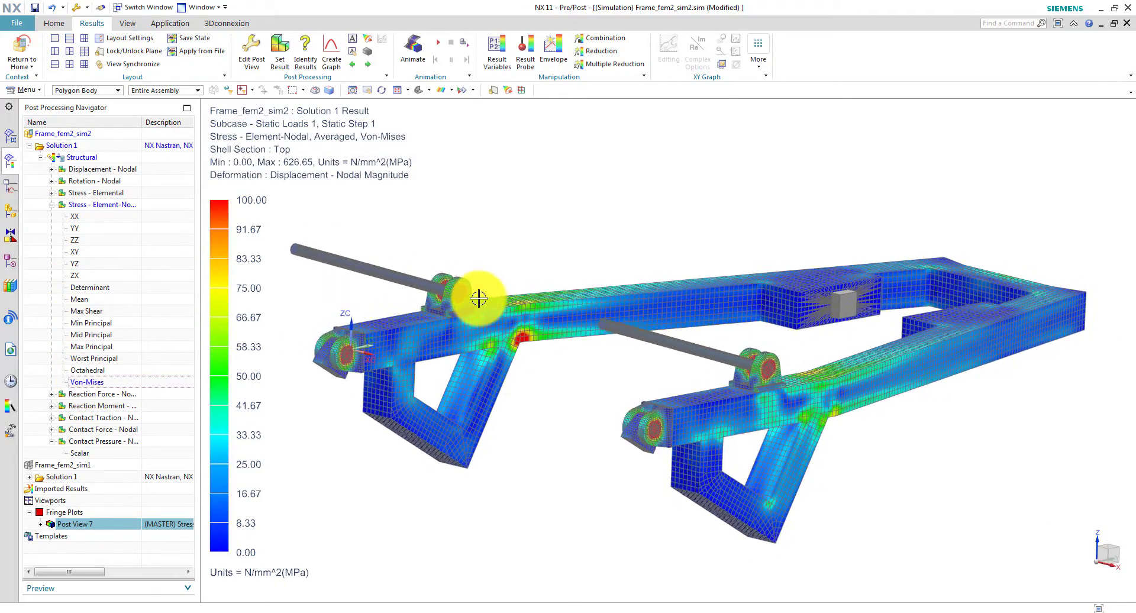
{"action": "middle_click_drag", "start_coordinate": [479, 298], "coordinate": [551, 415]}
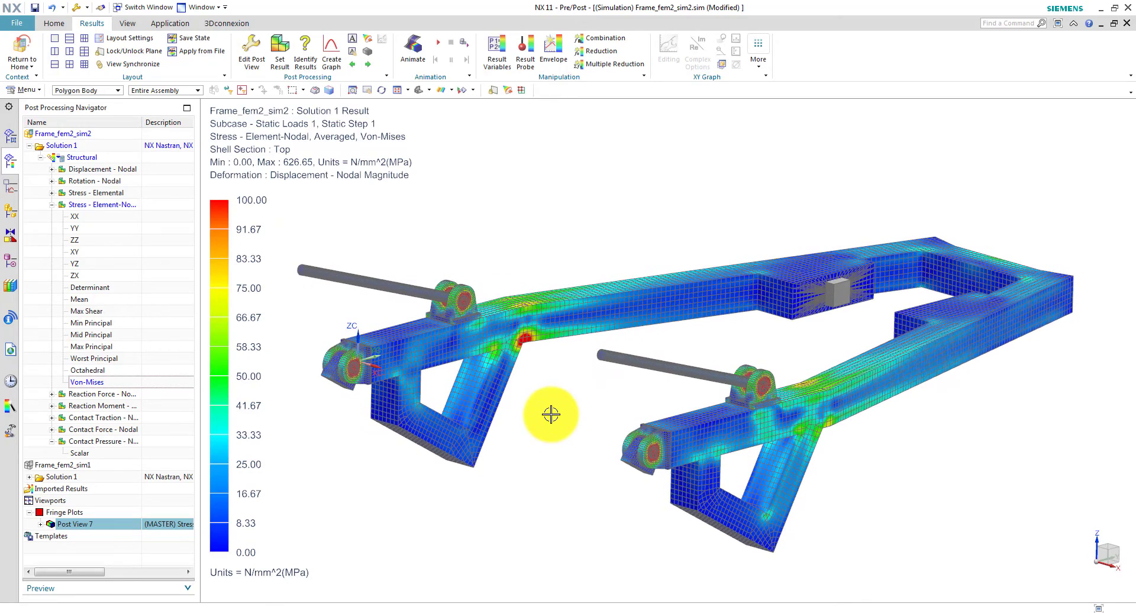